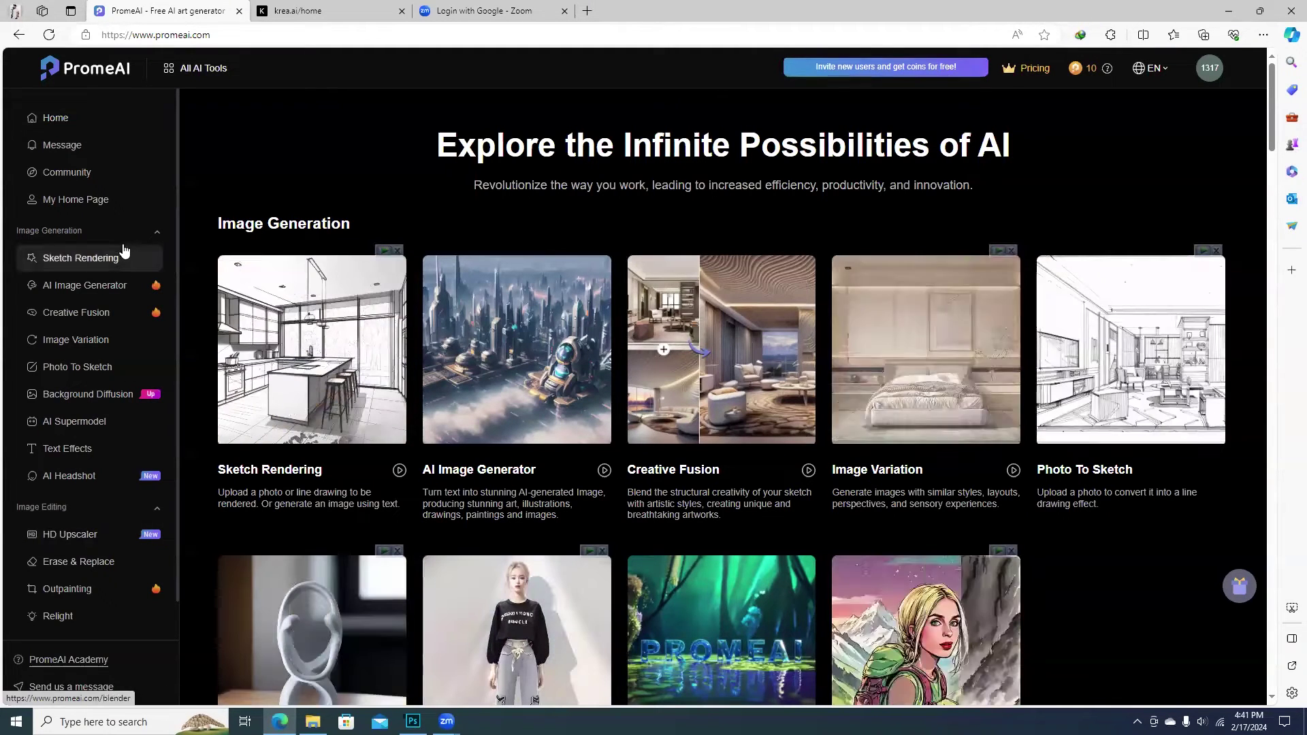
# Open the Sketch Rendering tool from the left sidebar of PromeAI's home page.
pyautogui.click(79, 260)
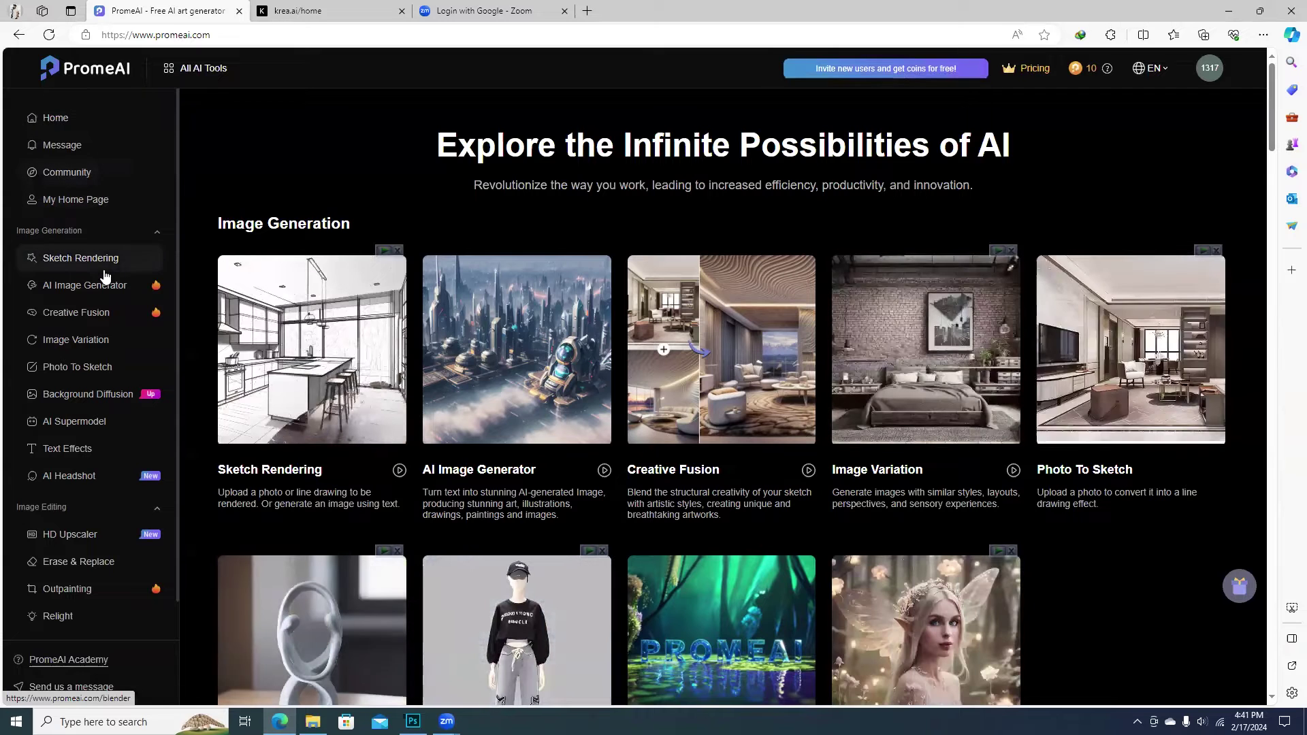
pyautogui.moveTo(1097, 76)
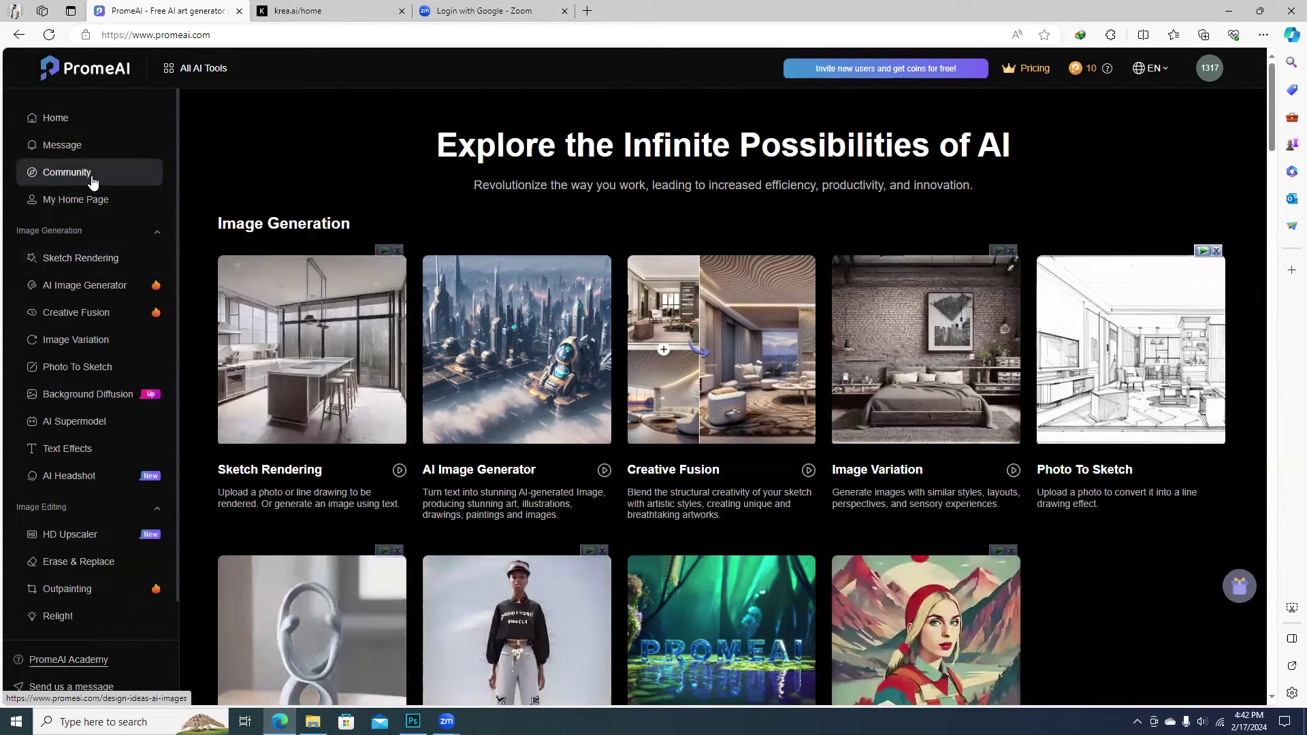
pyautogui.click(95, 264)
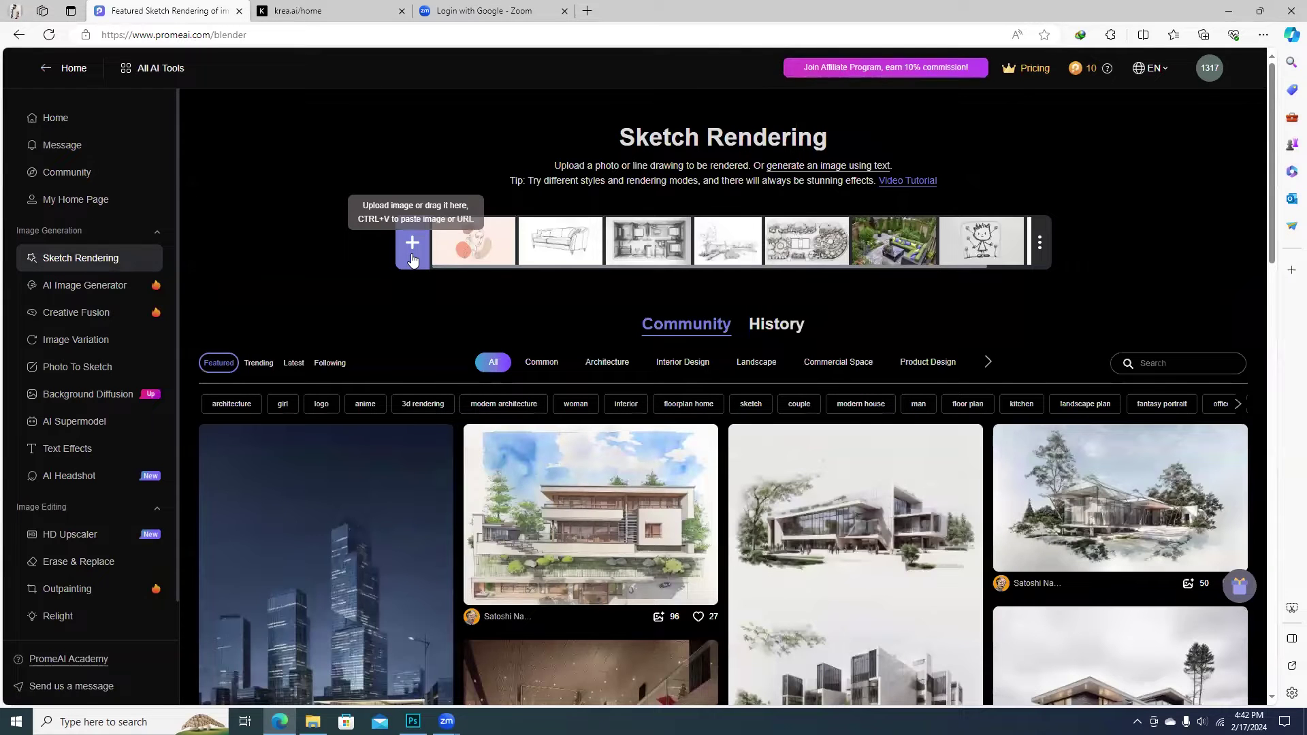
# Upload the hand-drawn bathroom sketch from Desktop > AI_Sketch into Sketch Rendering.
pyautogui.click(411, 258)
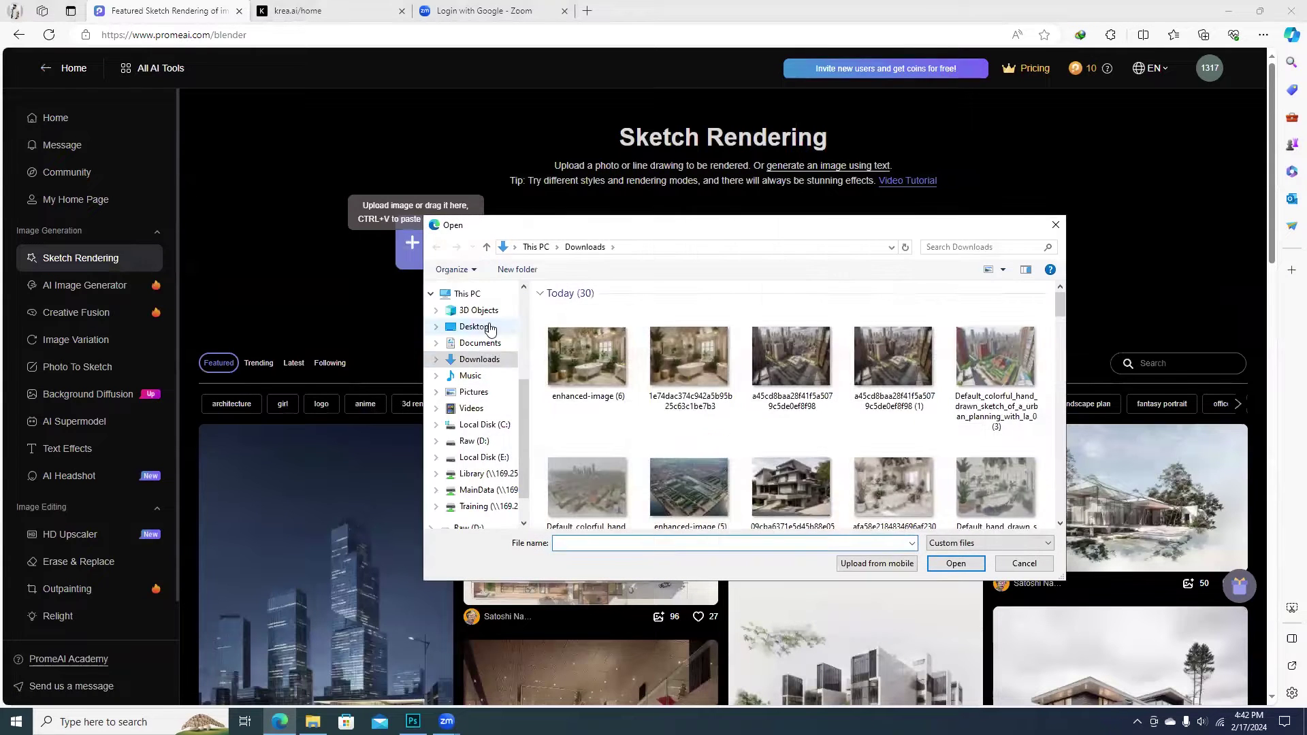
pyautogui.click(474, 326)
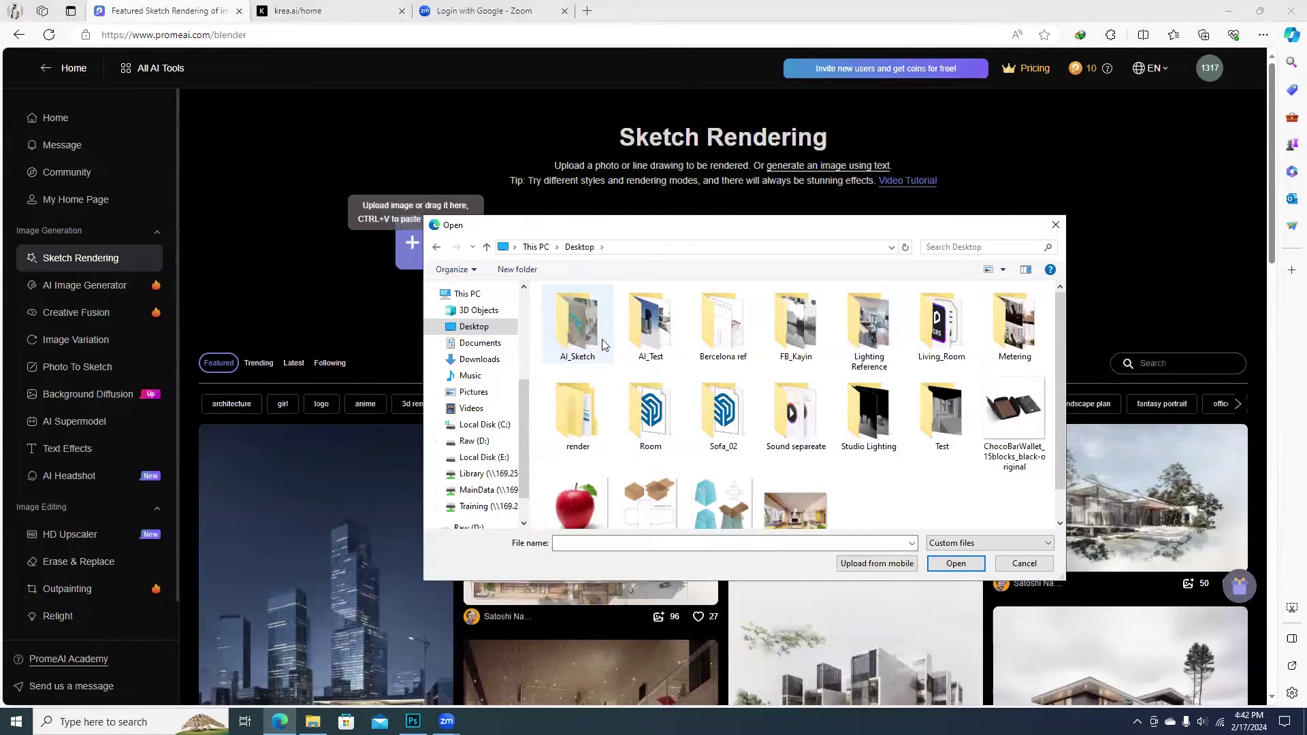
pyautogui.doubleClick(577, 323)
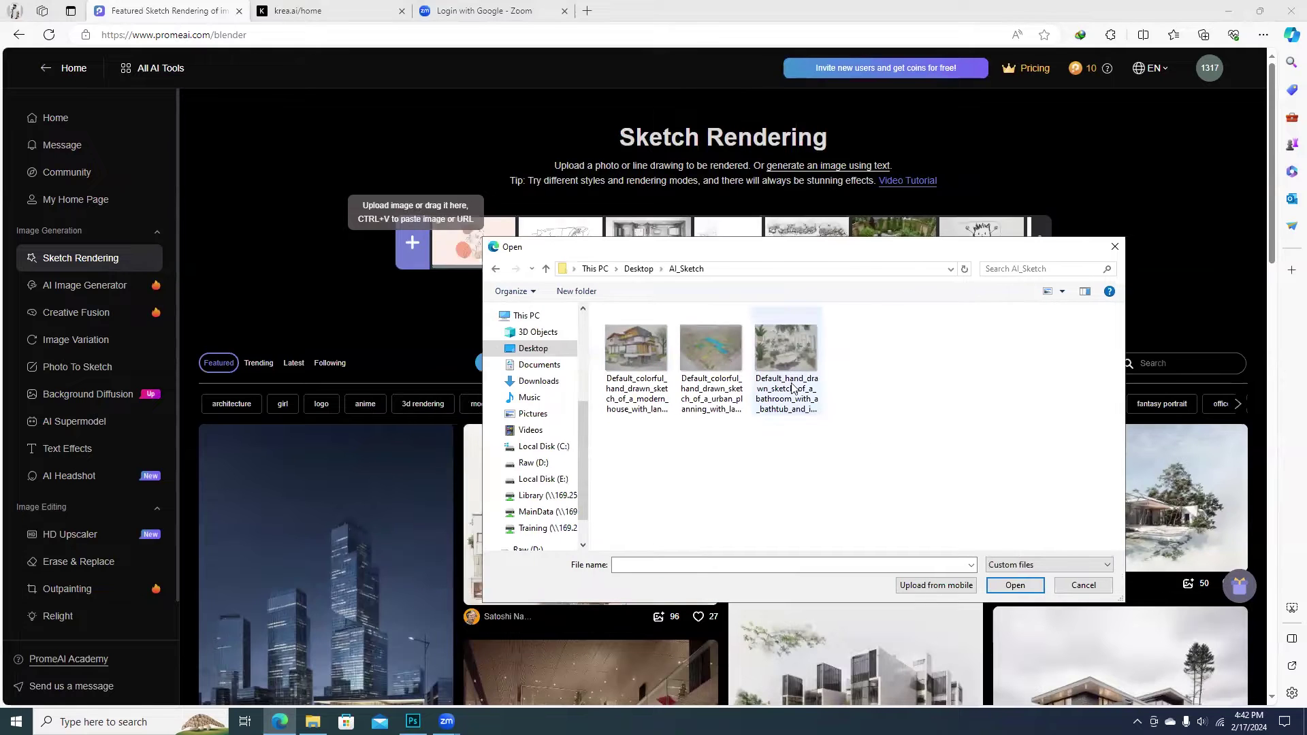
pyautogui.click(790, 370)
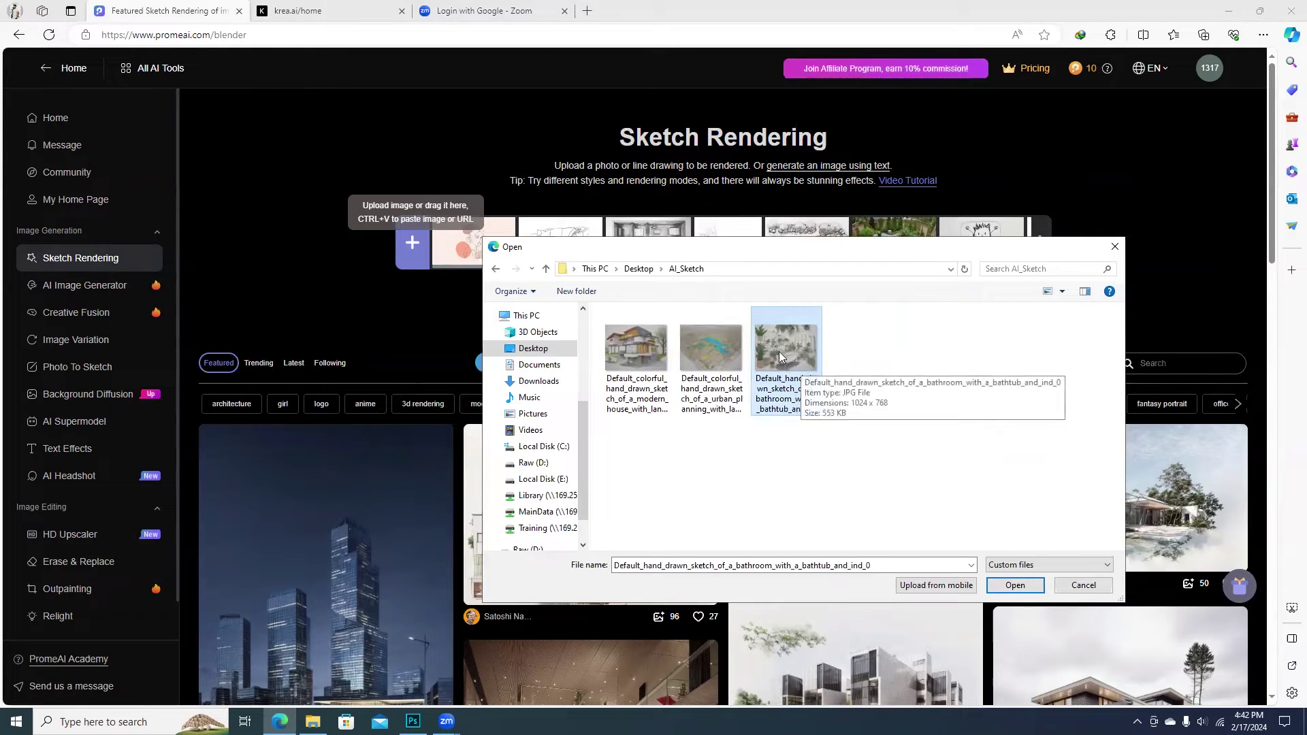
pyautogui.doubleClick(791, 348)
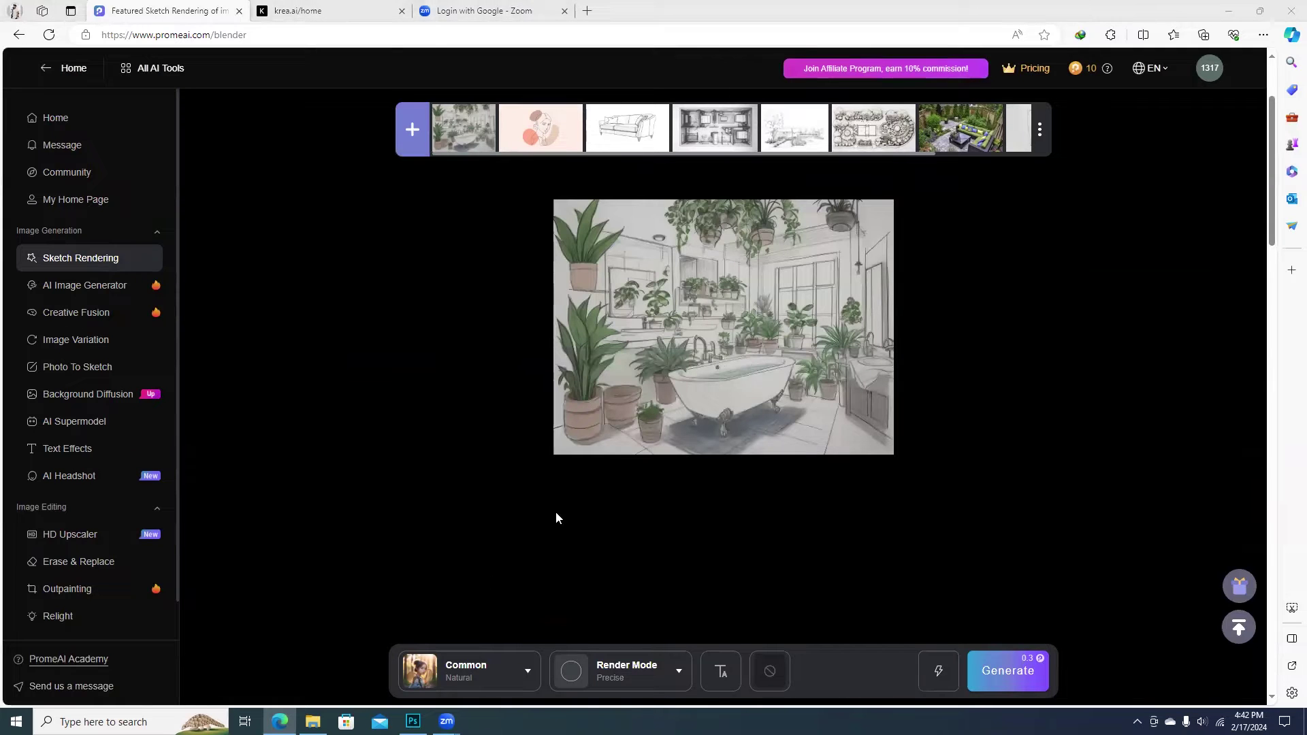
# Bring up the rendering styles and show the Interior Design bathroom styles.
pyautogui.click(527, 674)
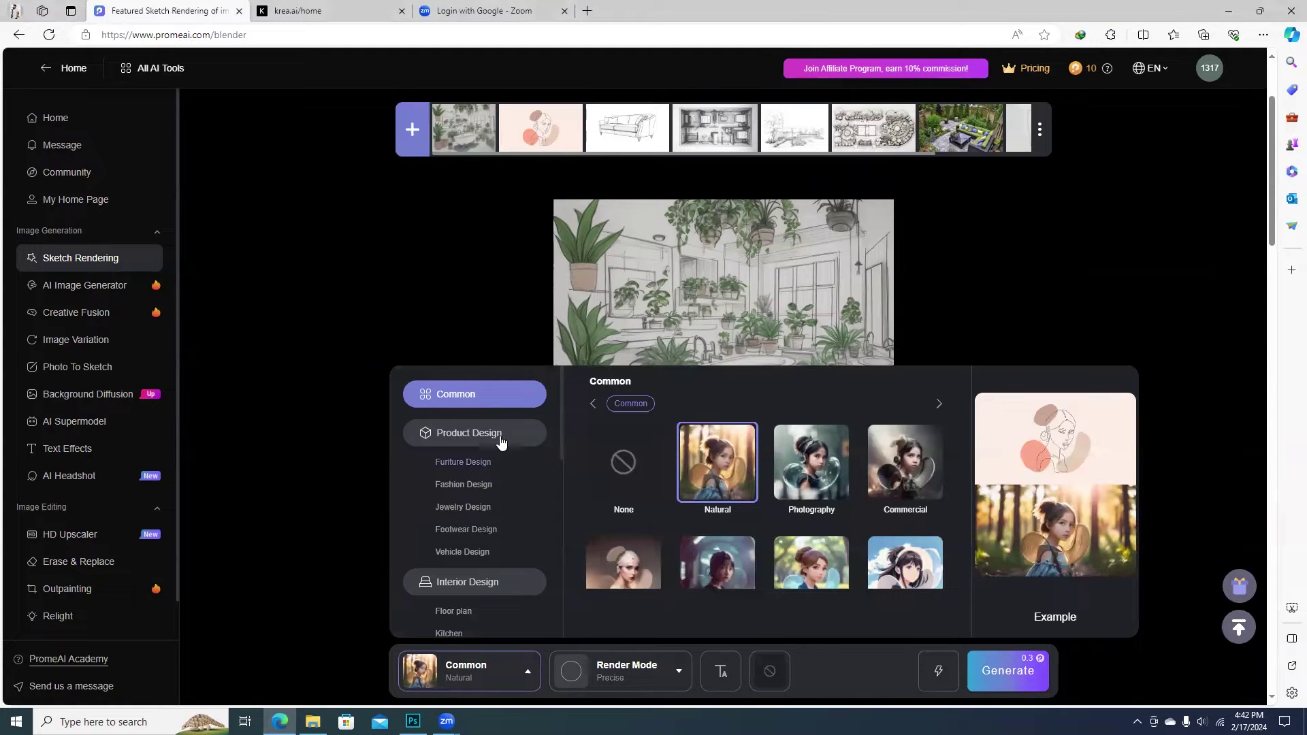
pyautogui.scroll(-4, 496, 467)
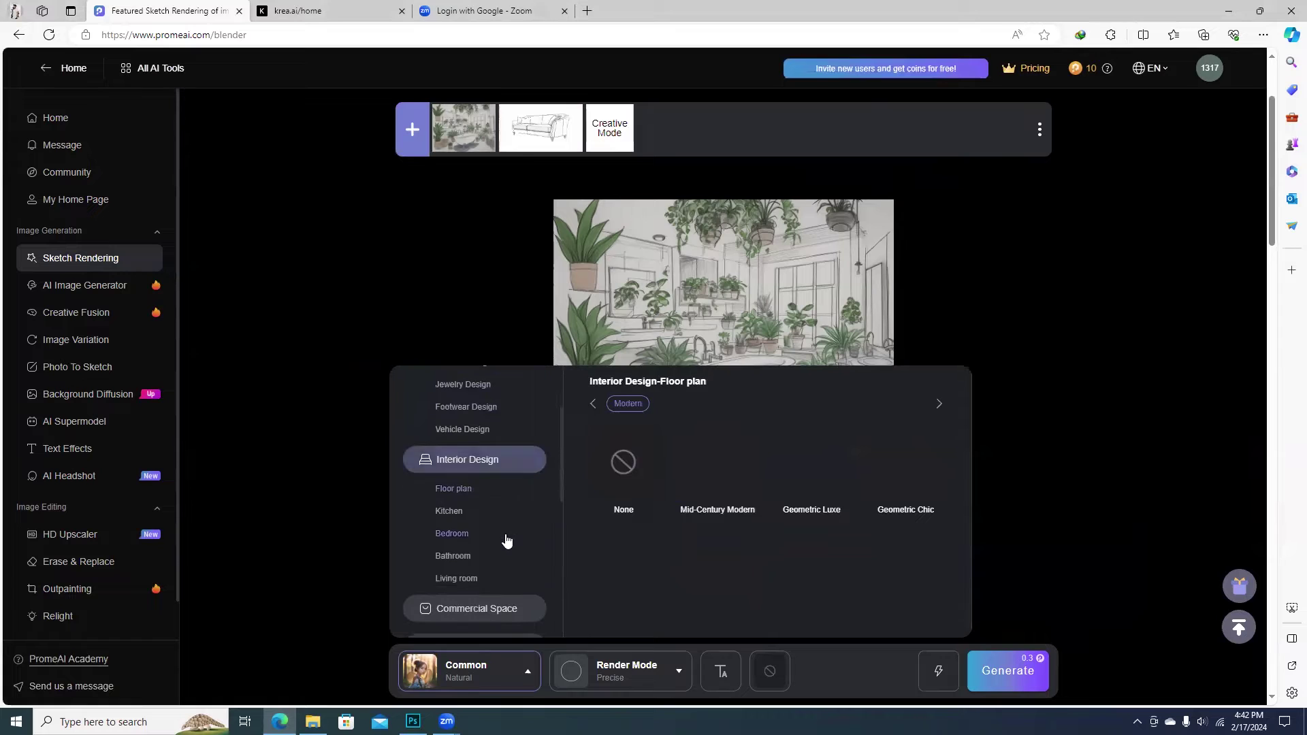
pyautogui.click(460, 558)
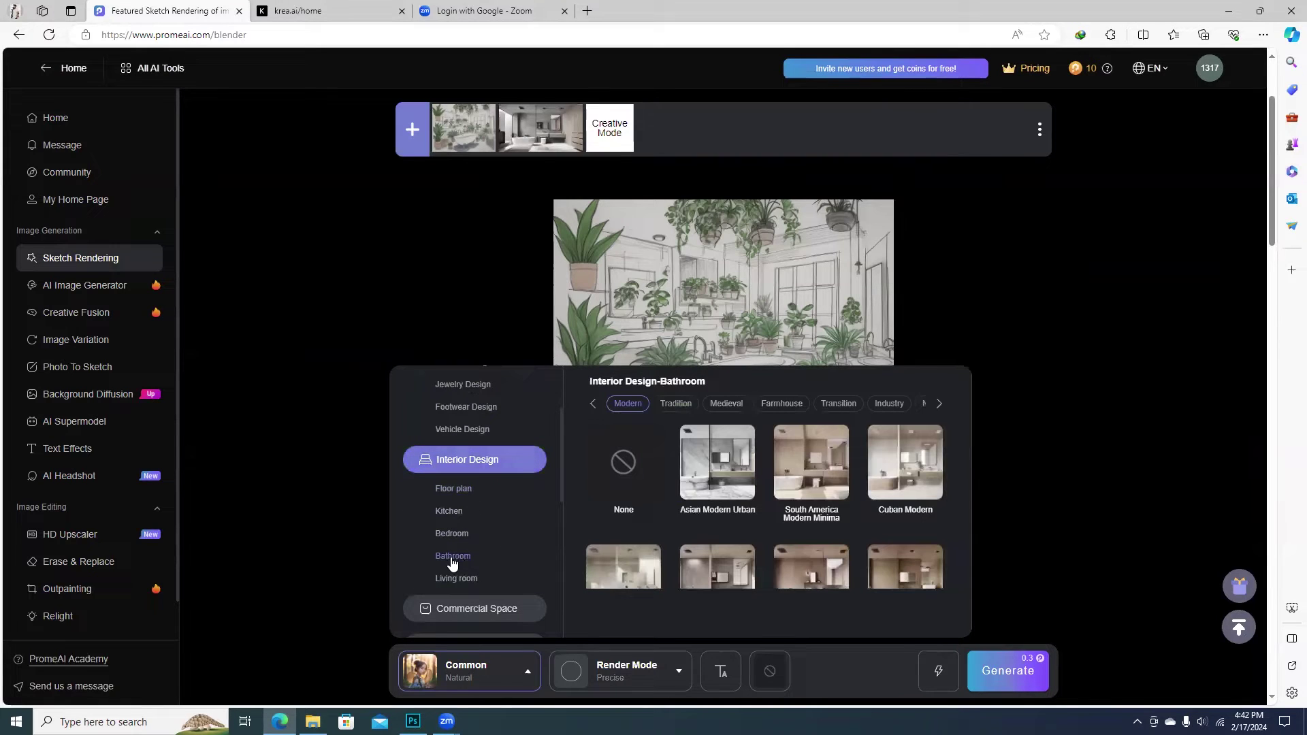
pyautogui.scroll(-1, 451, 564)
pyautogui.moveTo(721, 513)
pyautogui.scroll(-2, 721, 512)
pyautogui.scroll(2, 719, 452)
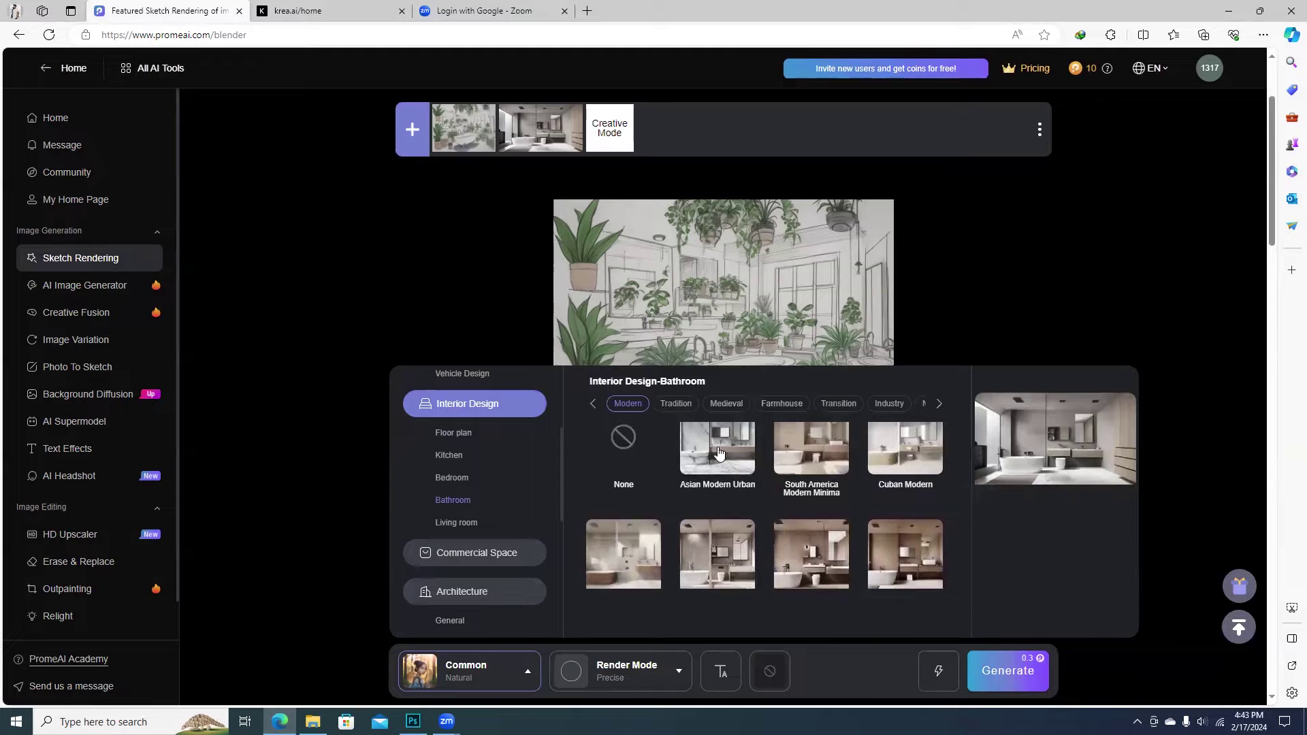
# Browse the Medieval, Farmhouse and Transition styles, then settle on South America Classic.
pyautogui.click(725, 404)
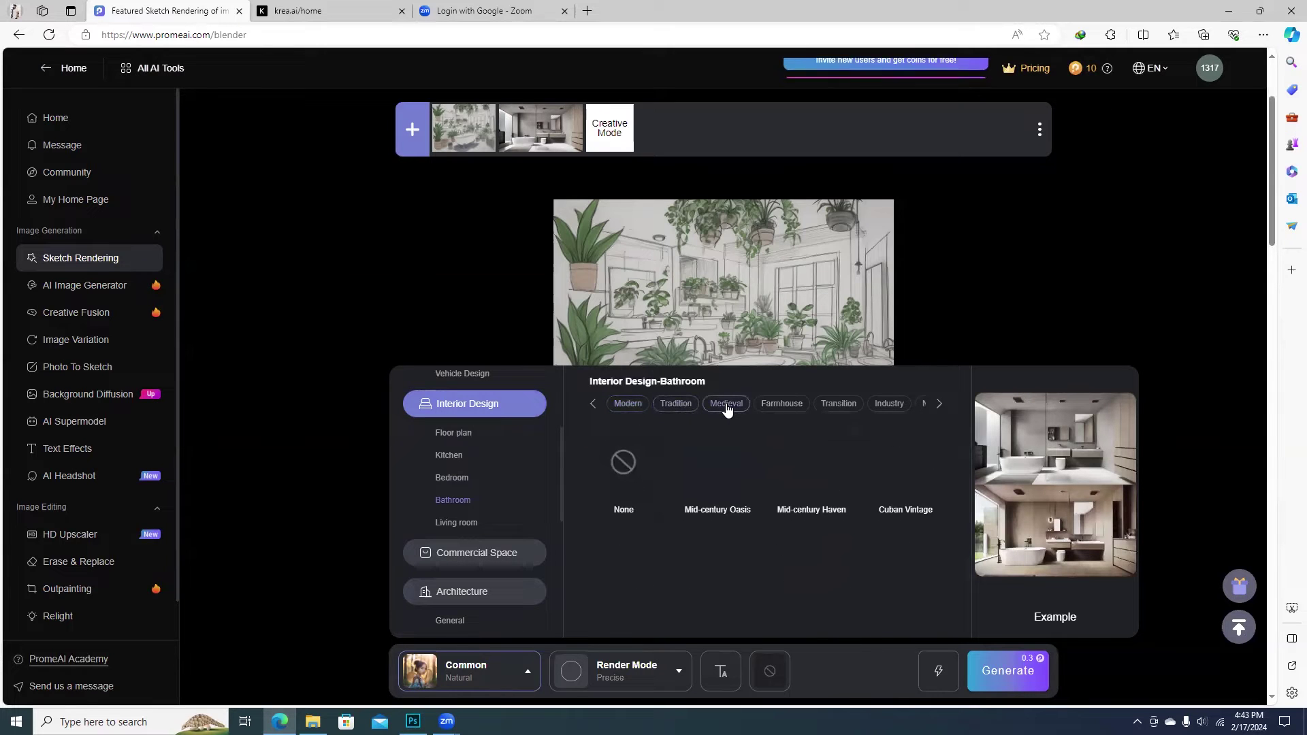
pyautogui.click(790, 406)
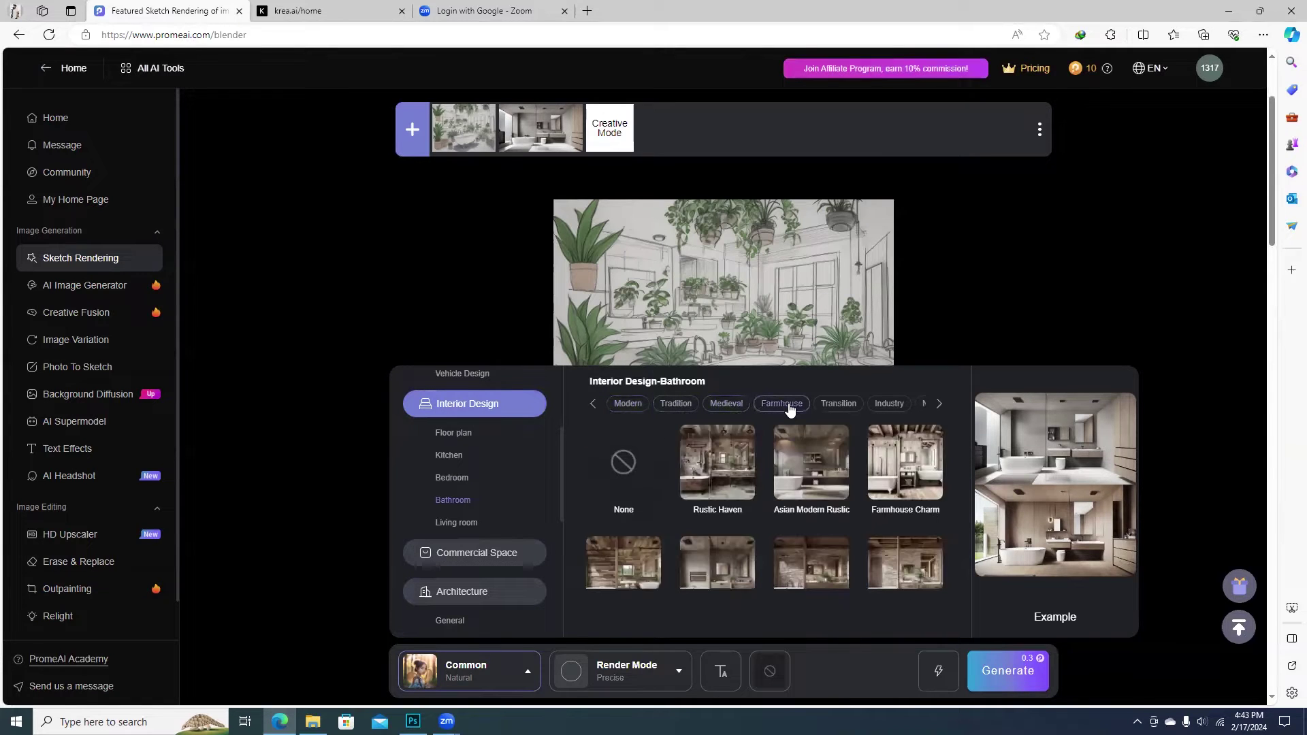
pyautogui.click(844, 408)
pyautogui.scroll(-2, 839, 527)
pyautogui.scroll(-2, 840, 528)
pyautogui.scroll(1, 839, 527)
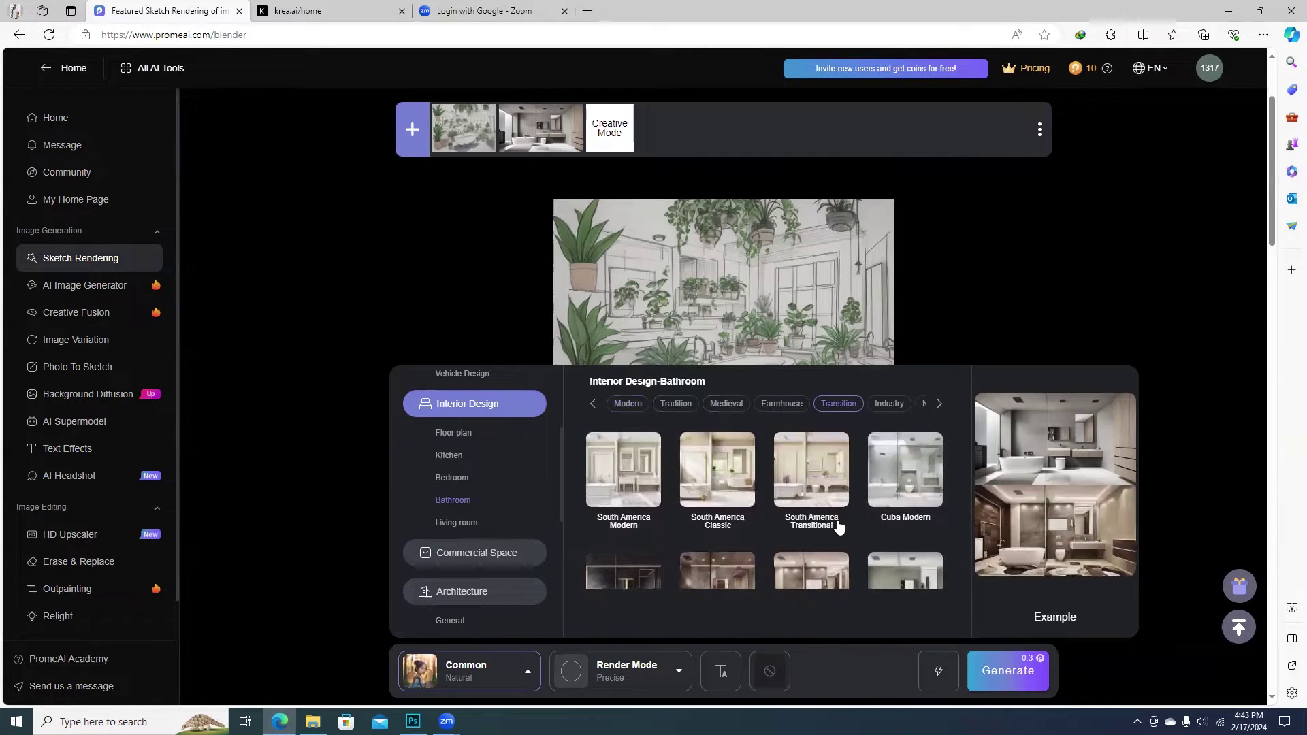
pyautogui.click(716, 471)
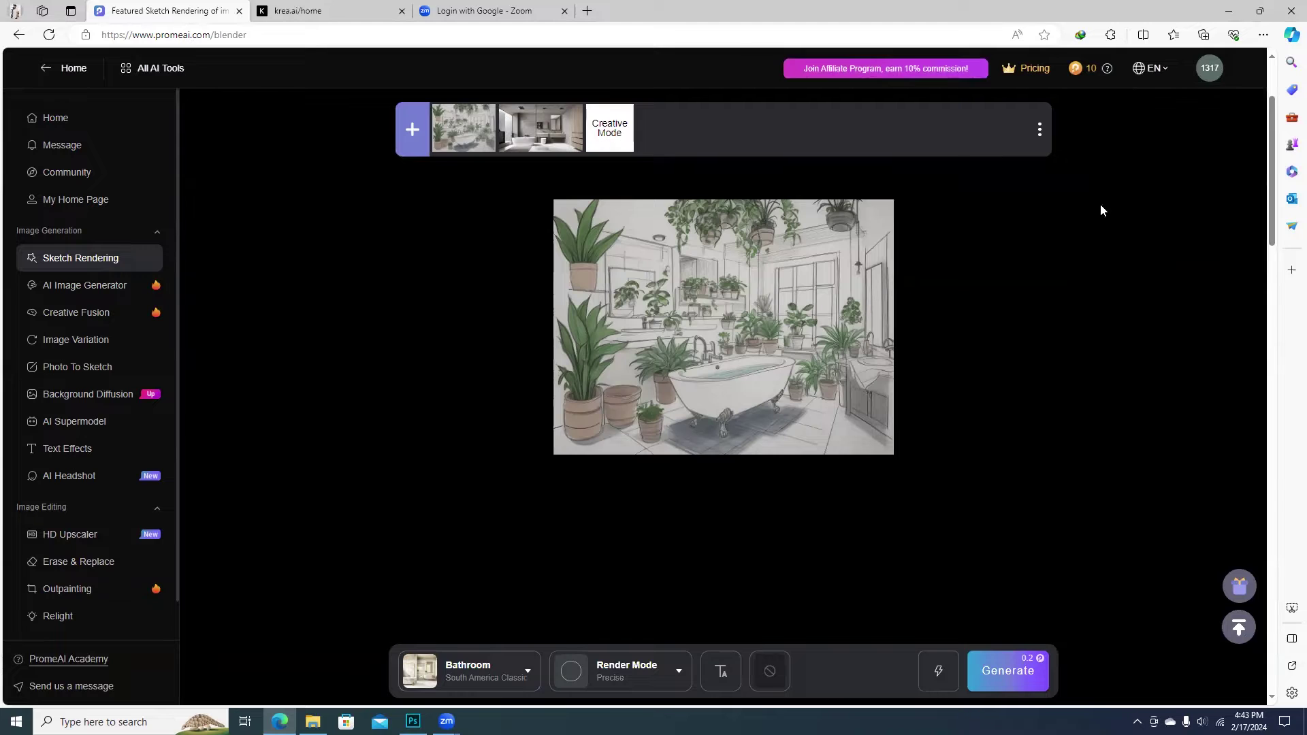
pyautogui.click(517, 668)
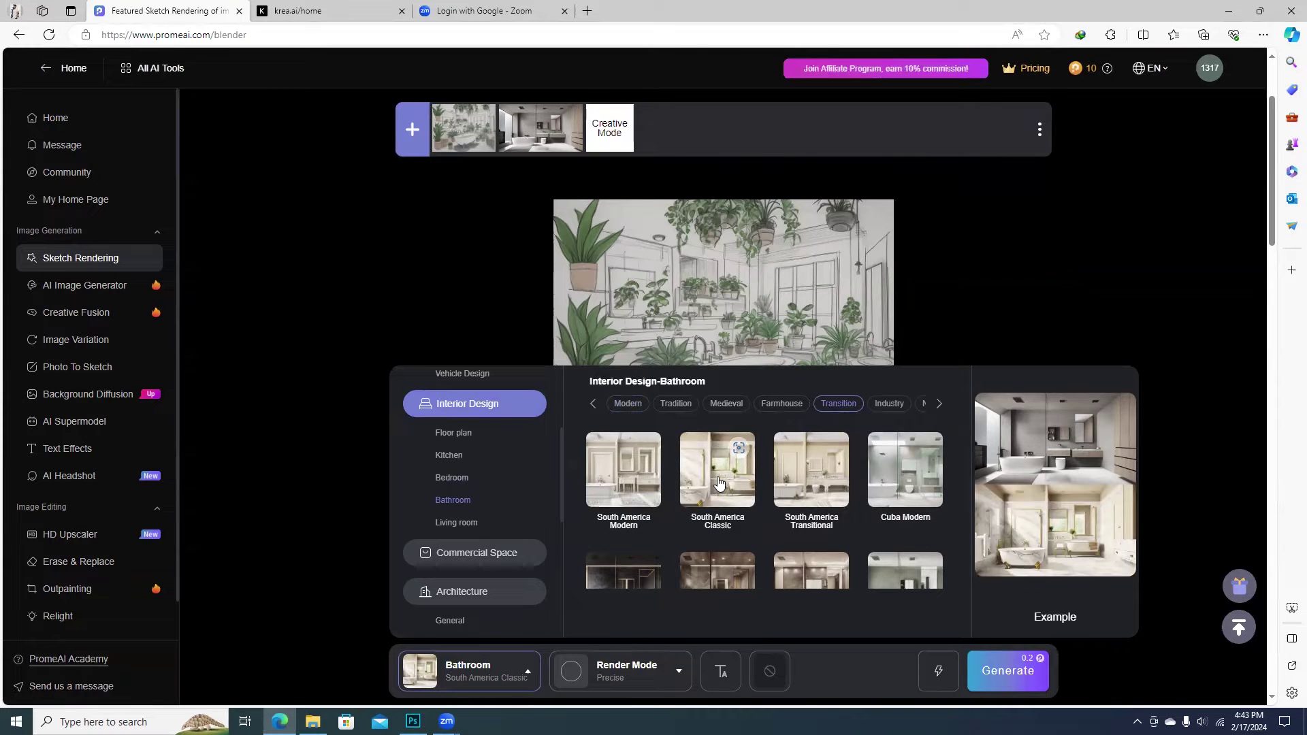
pyautogui.click(720, 482)
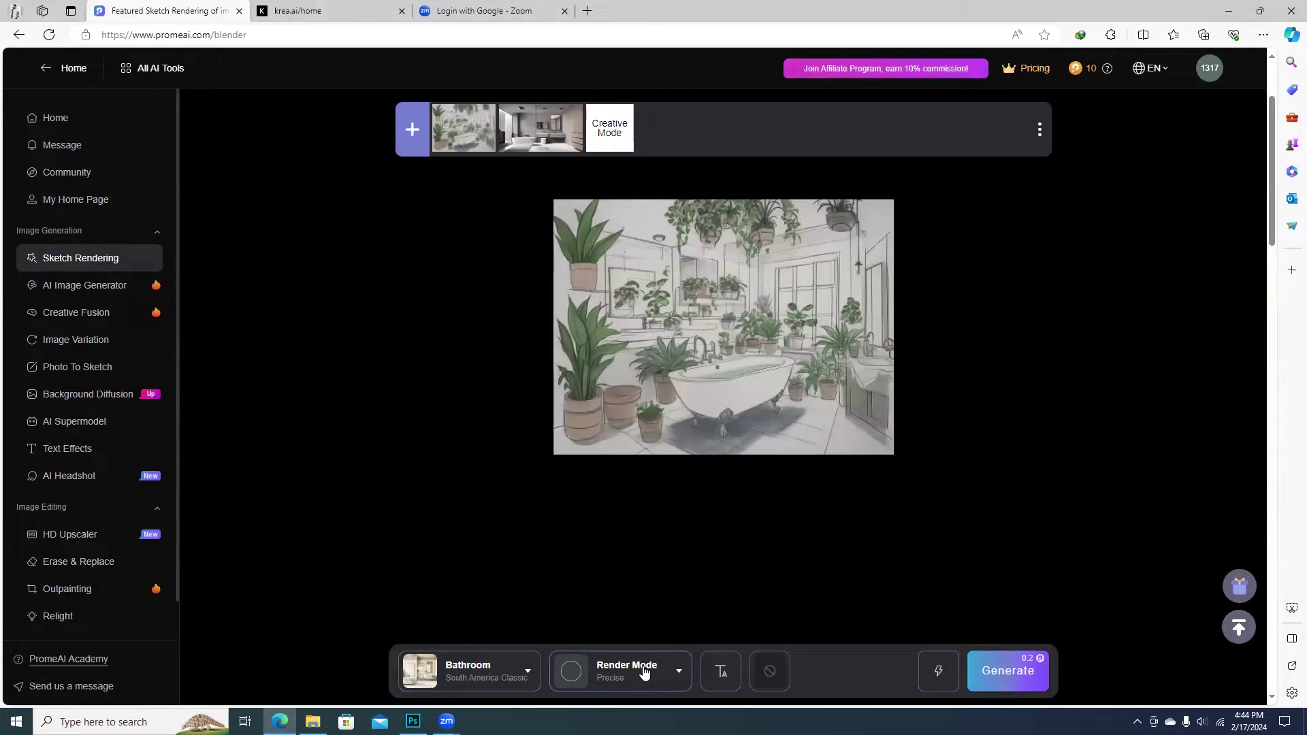
# Keep Precise render mode and generate two South America Classic bathroom renders.
pyautogui.click(645, 673)
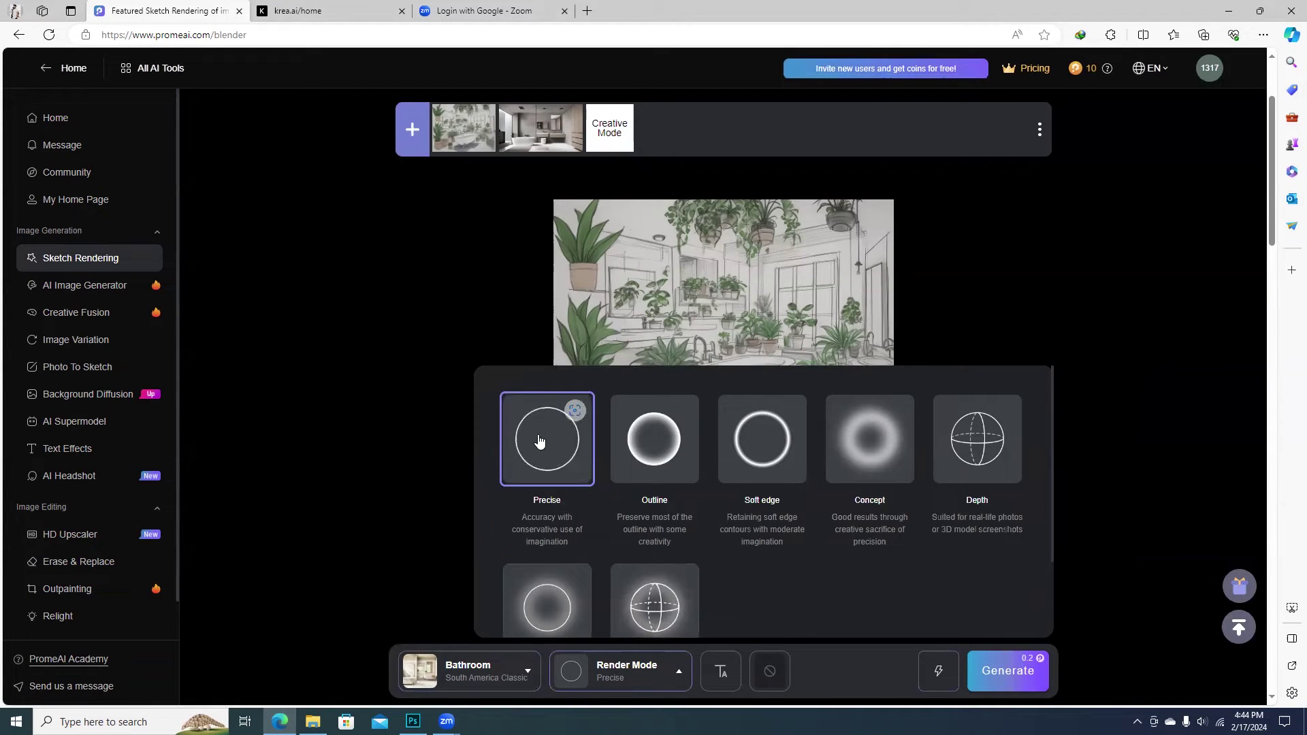
pyautogui.click(1017, 681)
pyautogui.click(1014, 680)
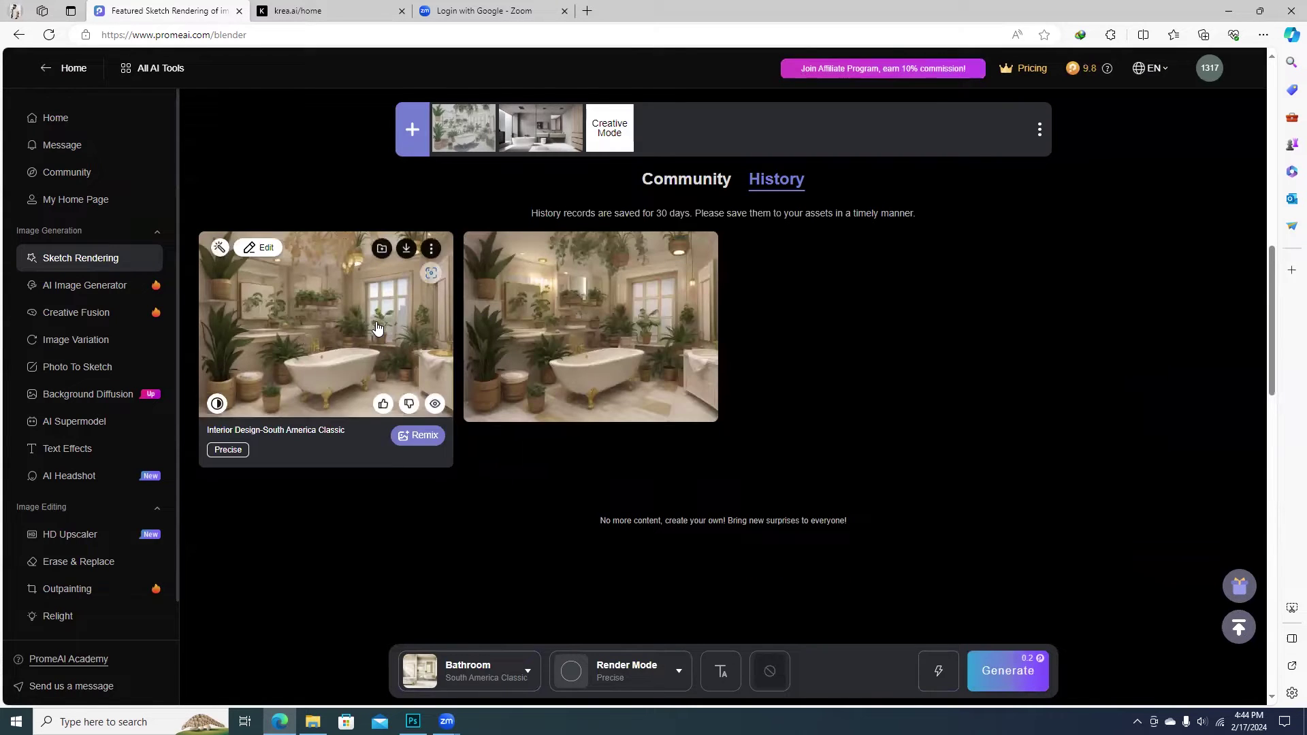
# Preview the renders large and cycle back and forth comparing each with the sketch.
pyautogui.click(379, 328)
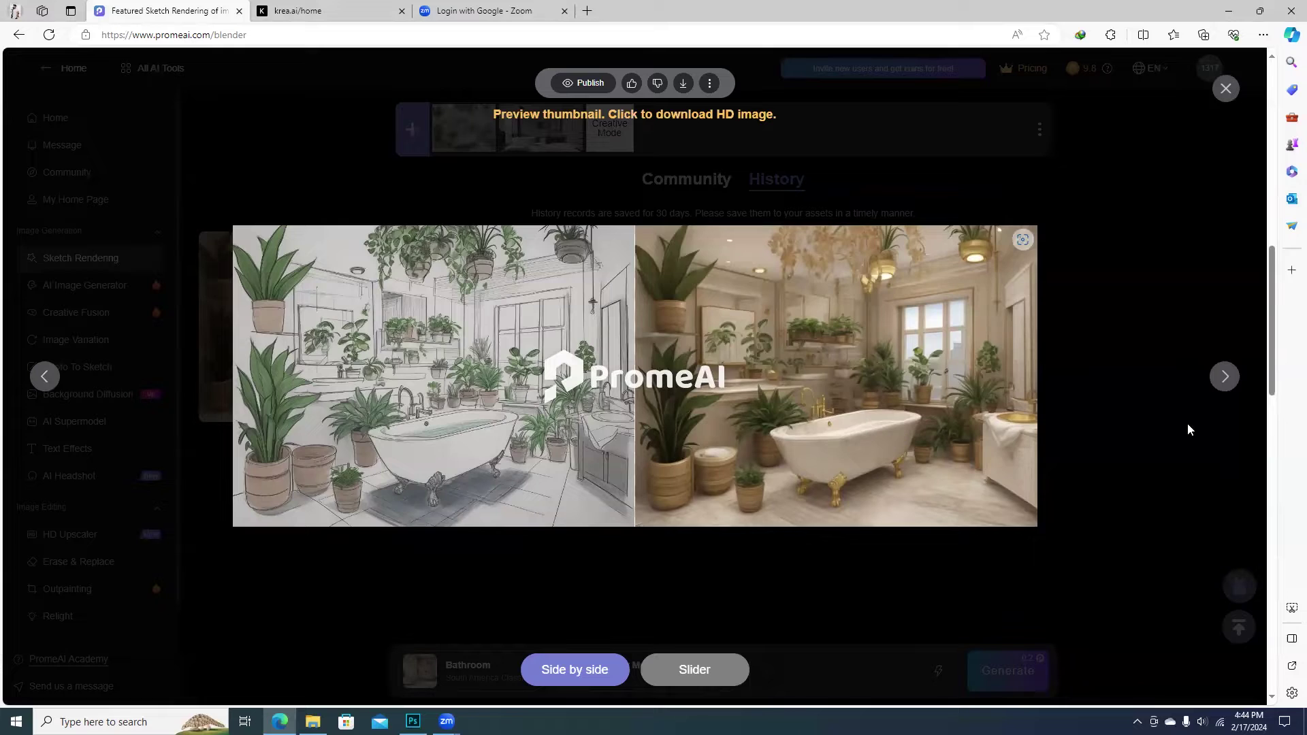
pyautogui.click(1226, 377)
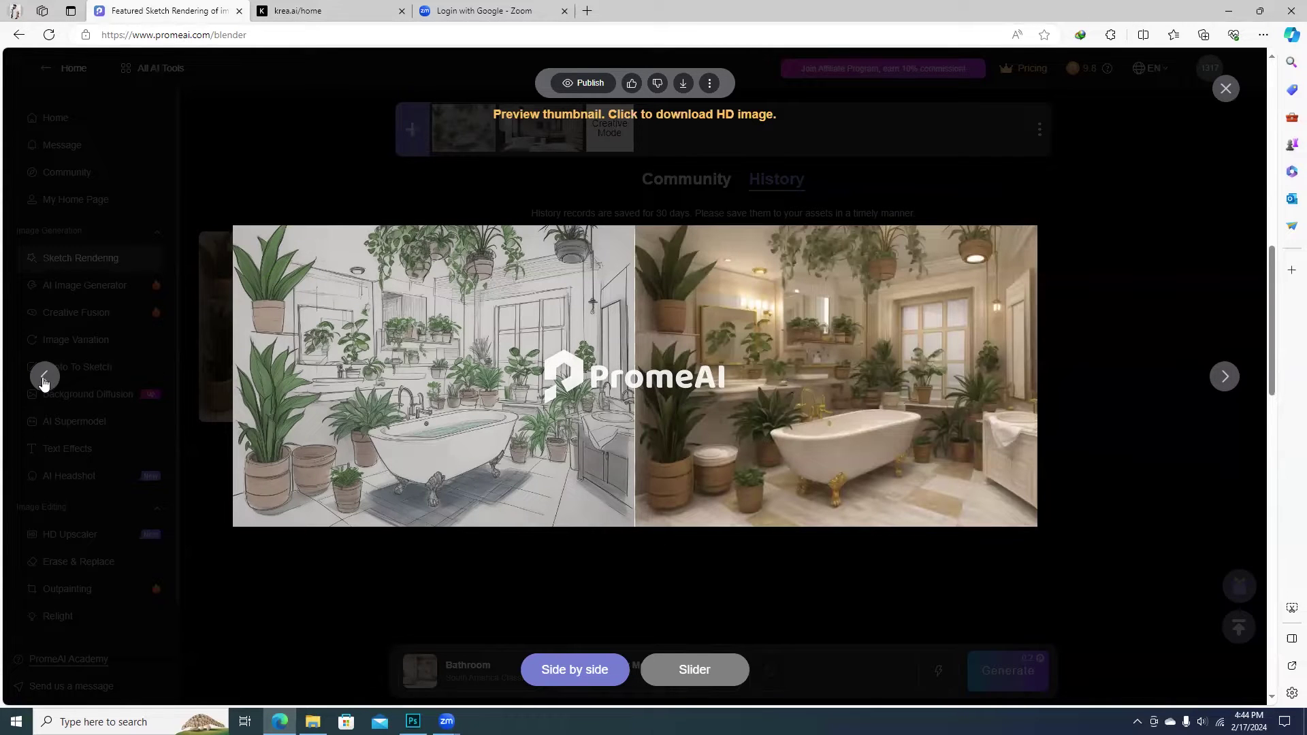
pyautogui.click(42, 381)
pyautogui.click(1228, 381)
pyautogui.click(42, 380)
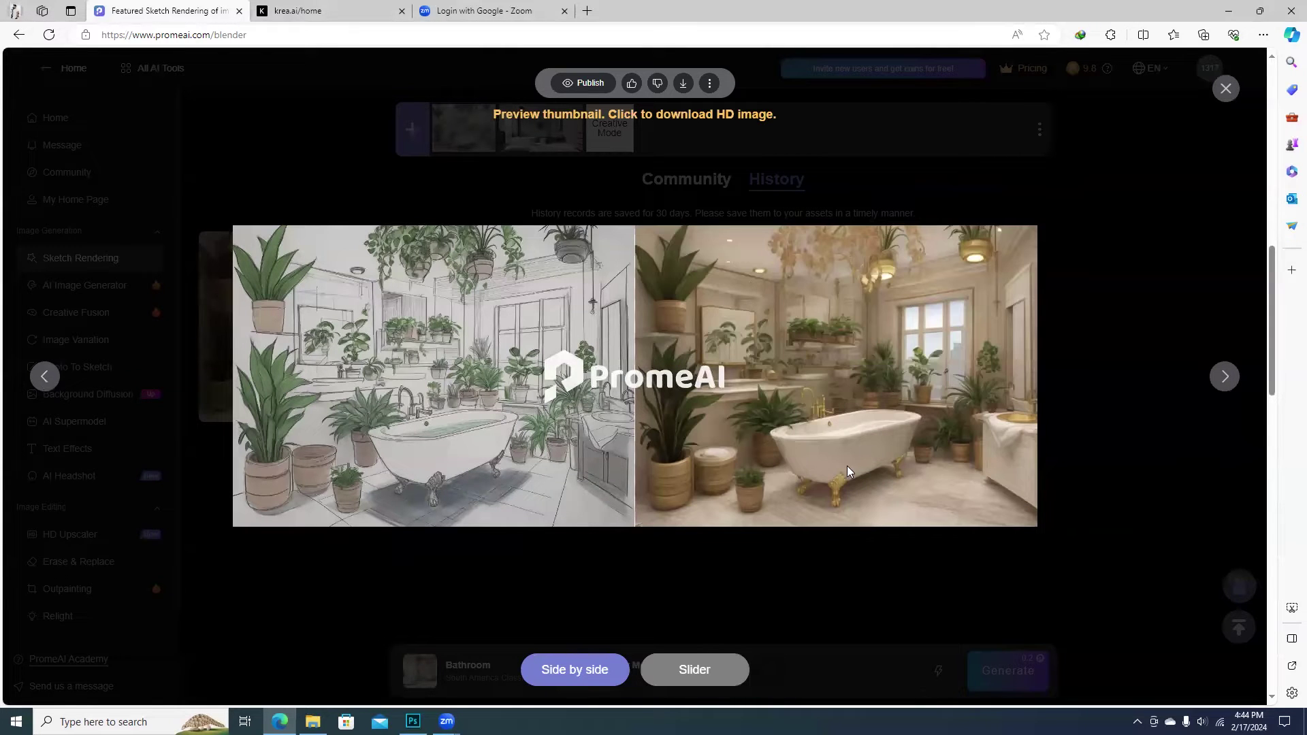
pyautogui.click(1228, 386)
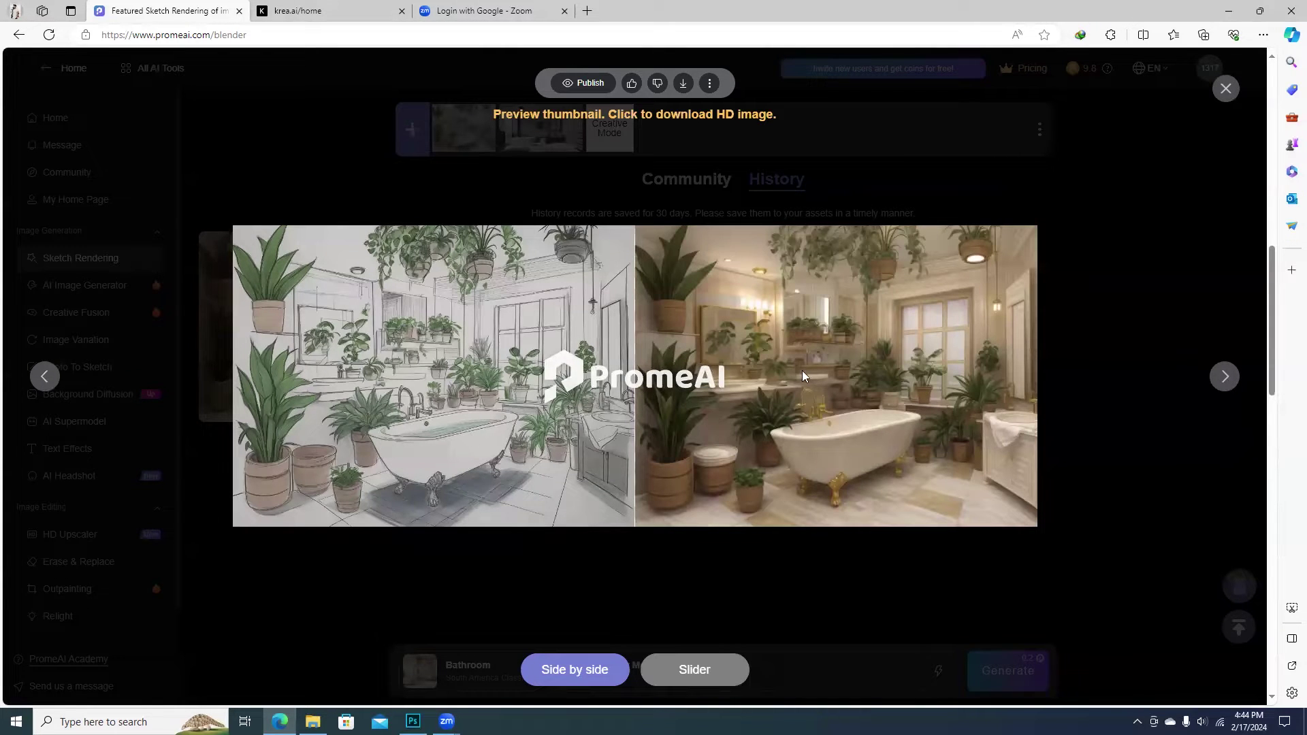
pyautogui.click(44, 376)
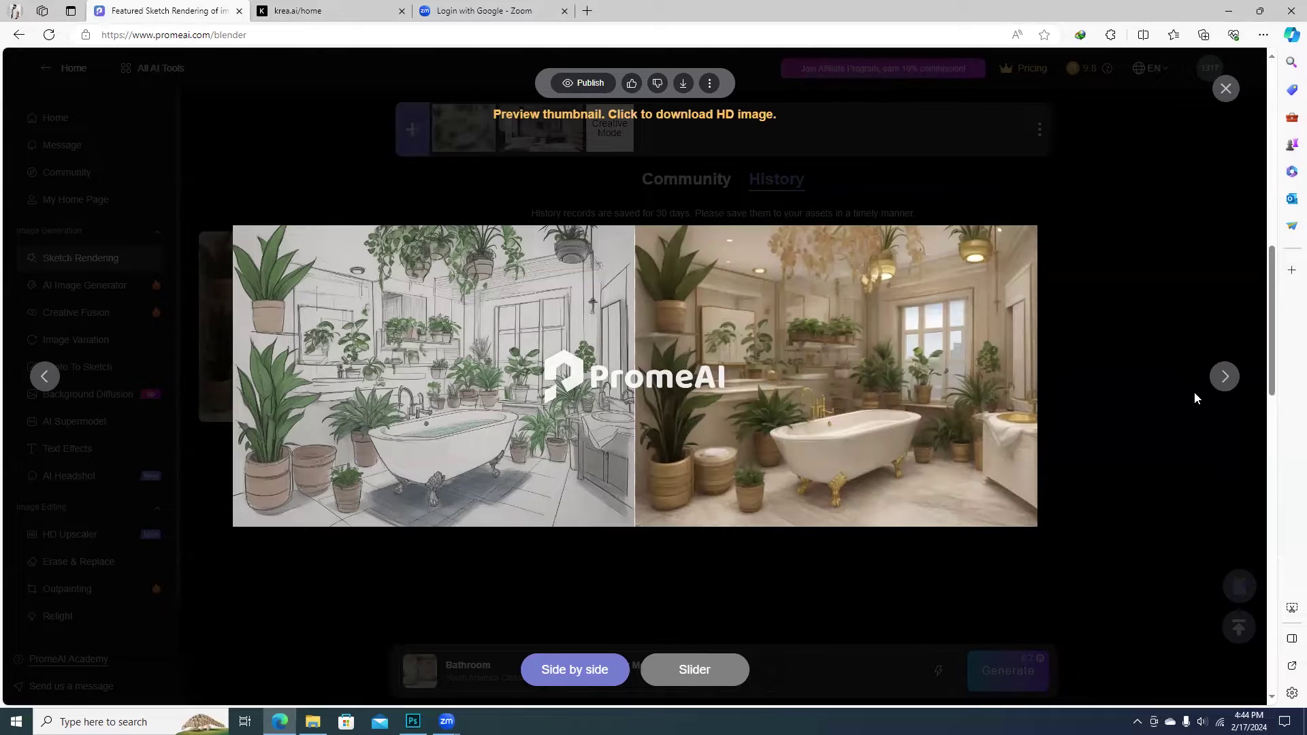
pyautogui.click(1218, 379)
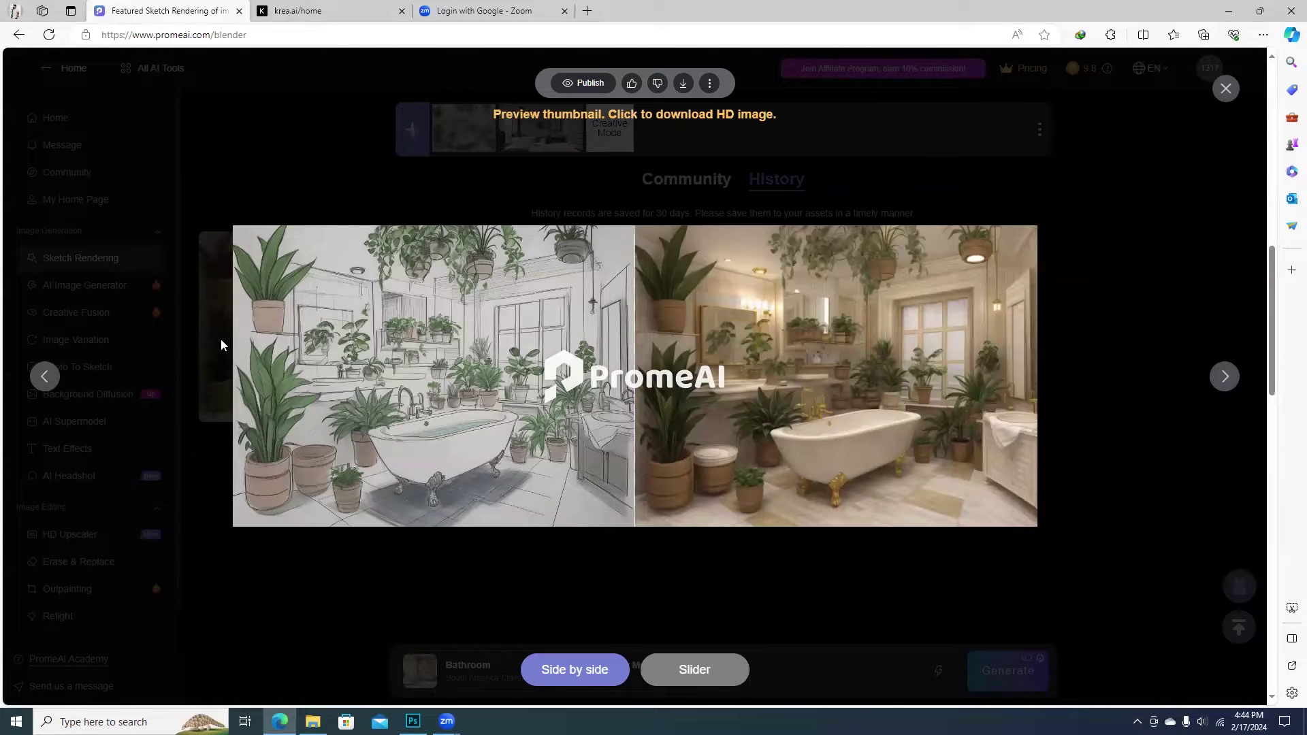
pyautogui.click(43, 379)
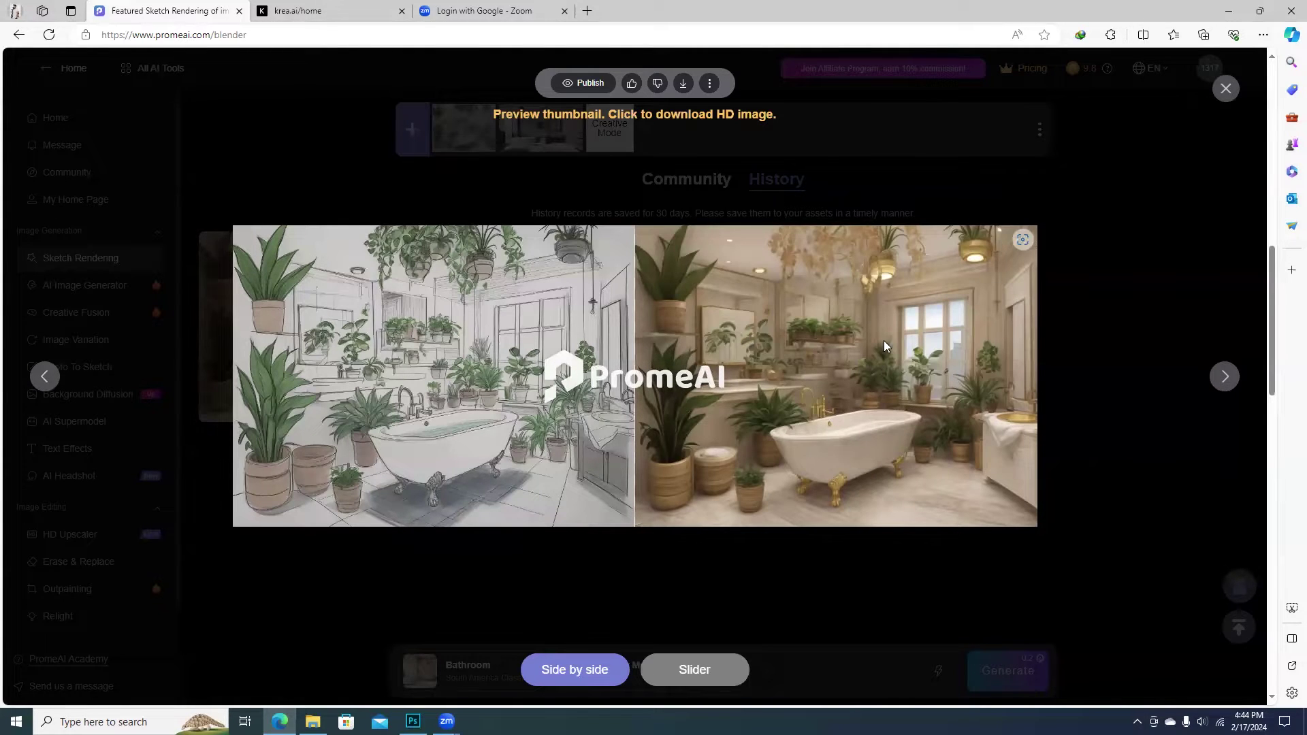
pyautogui.click(1227, 381)
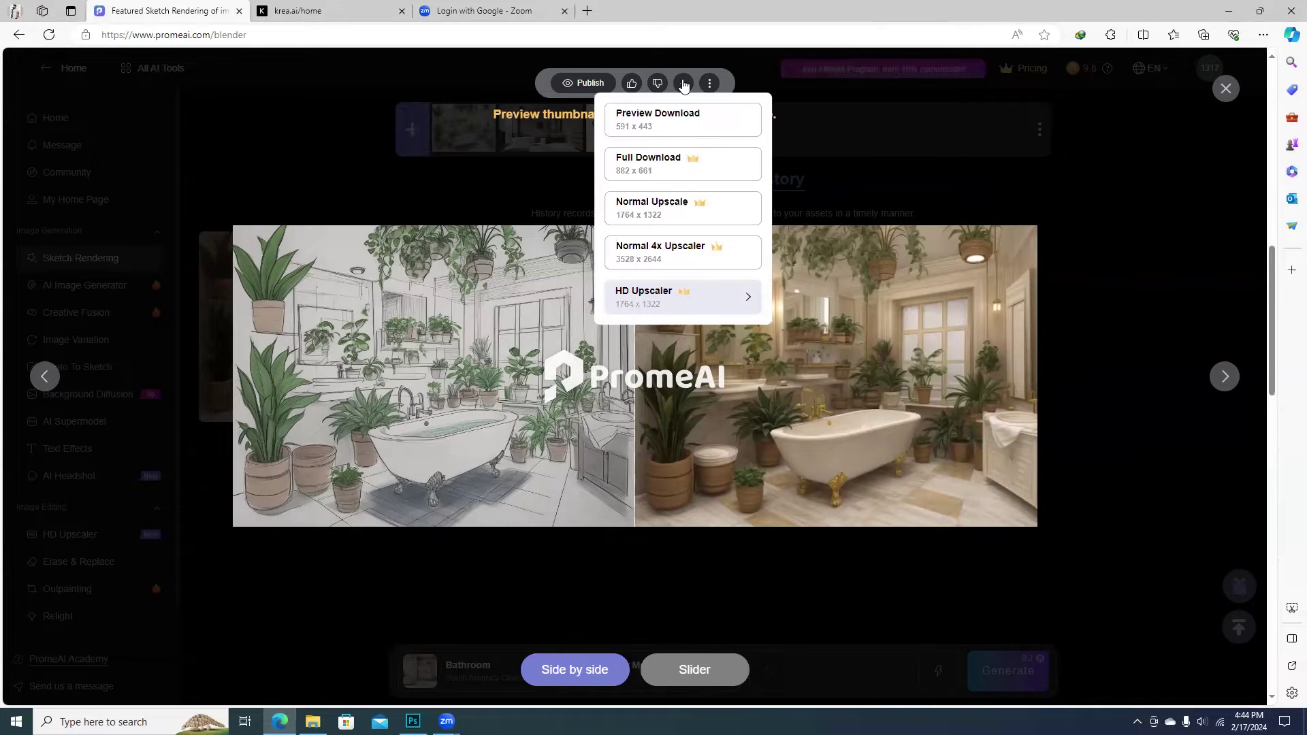
# Start the 591 x 443 preview download of the chosen bathroom render.
pyautogui.moveTo(683, 85)
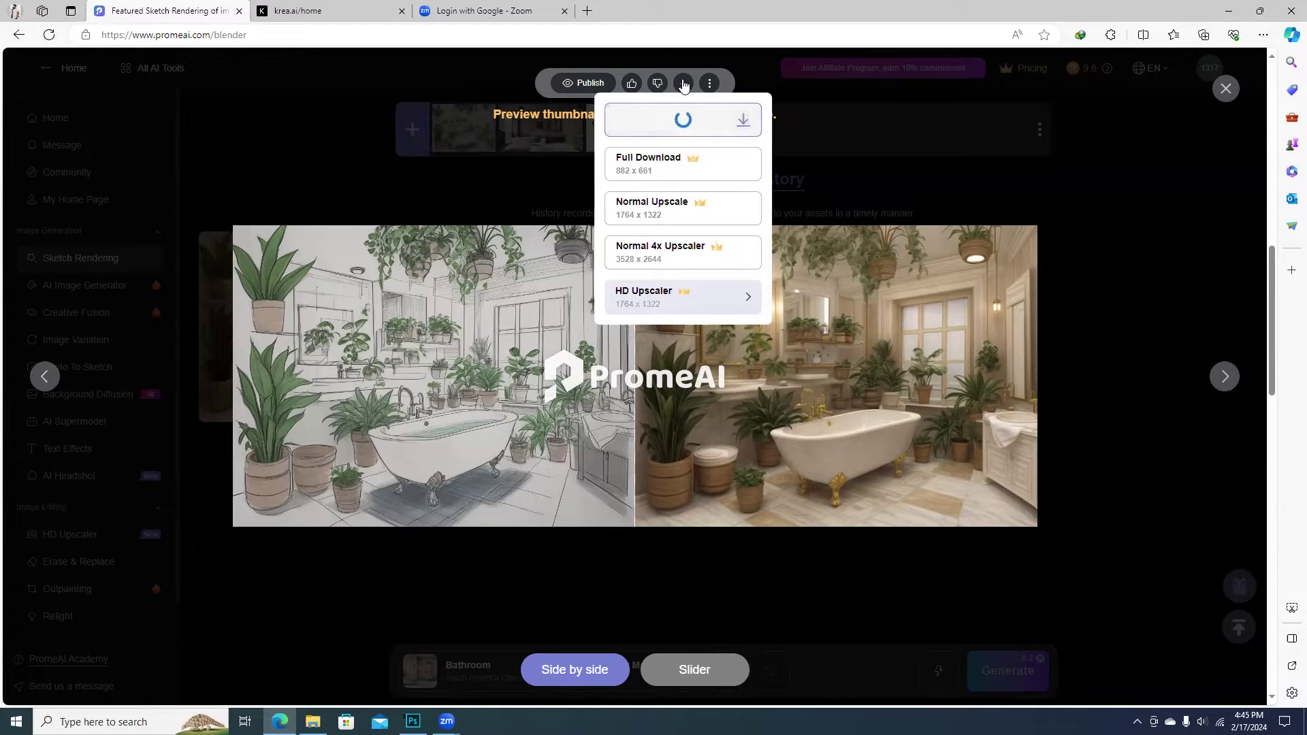
# Inspect the downloaded bathroom PNG zoomed in Photos, then drag it into Photoshop.
pyautogui.click(1037, 257)
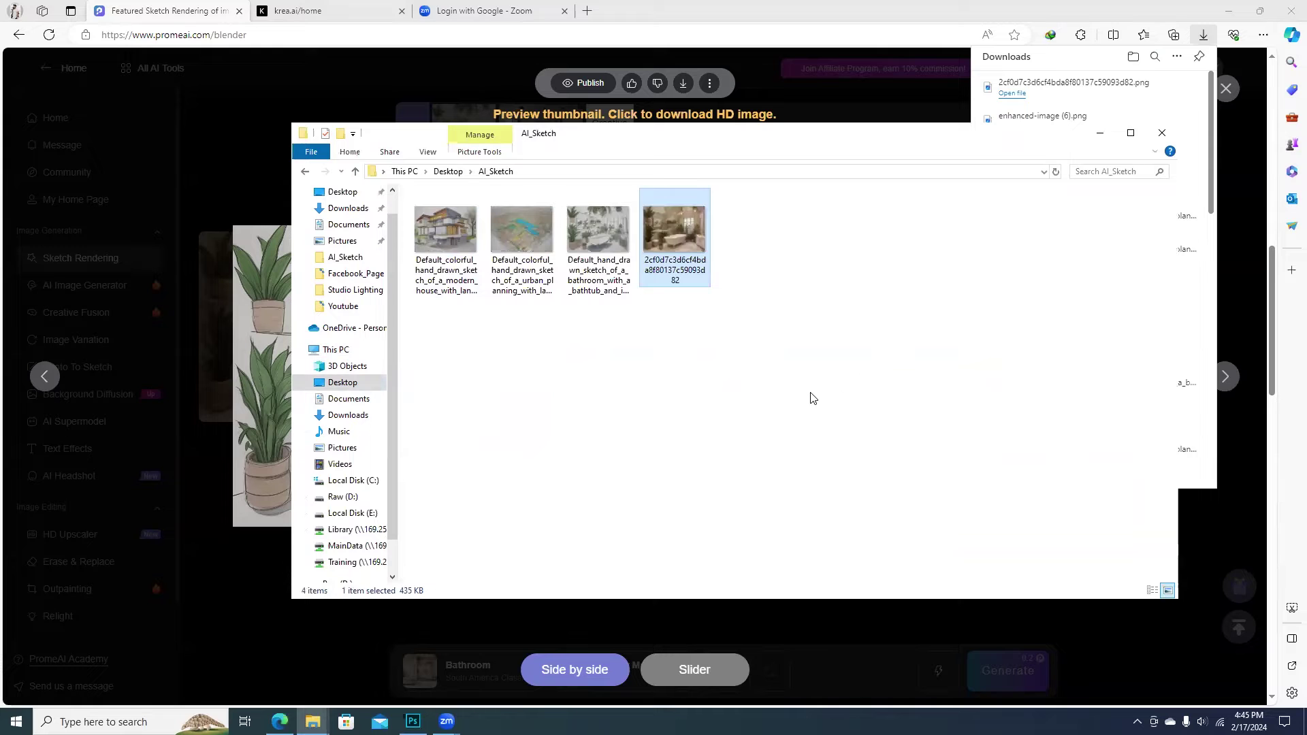
pyautogui.click(848, 215)
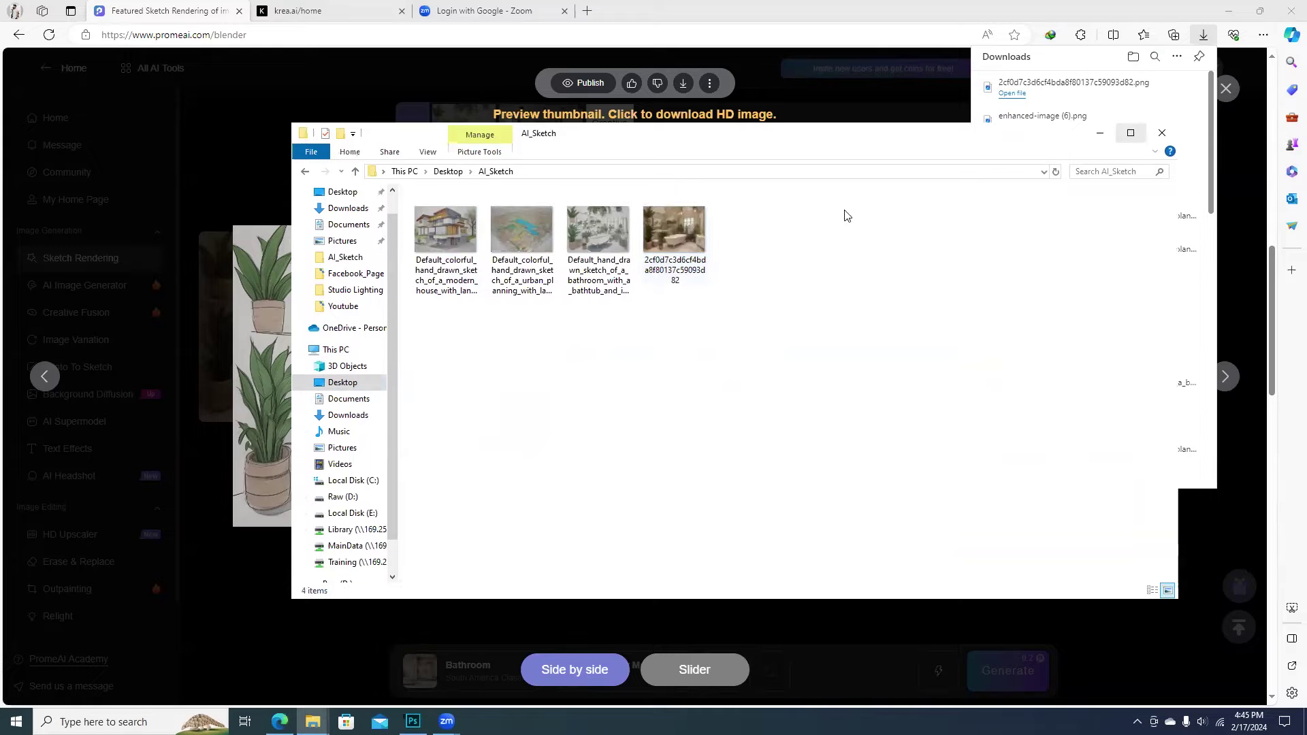
pyautogui.doubleClick(674, 227)
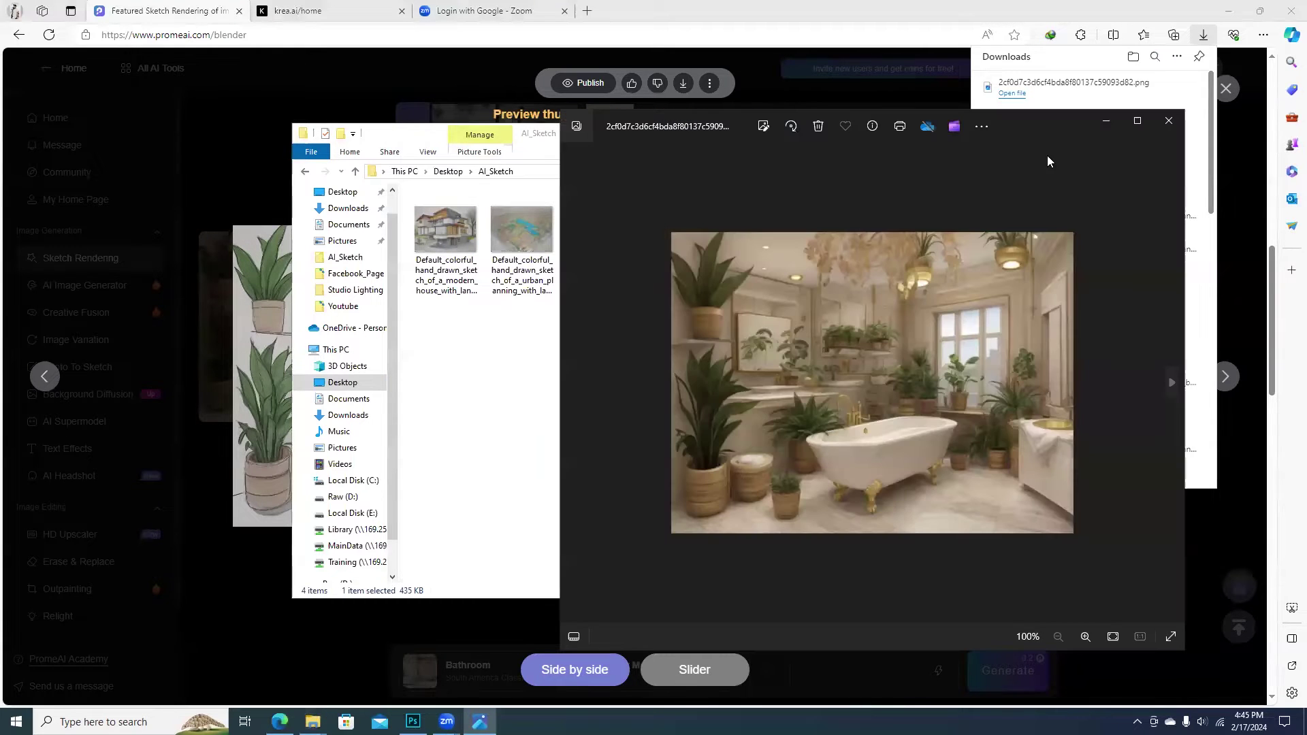
pyautogui.moveTo(976, 132); pyautogui.dragTo(641, 125)
pyautogui.scroll(5, 591, 396)
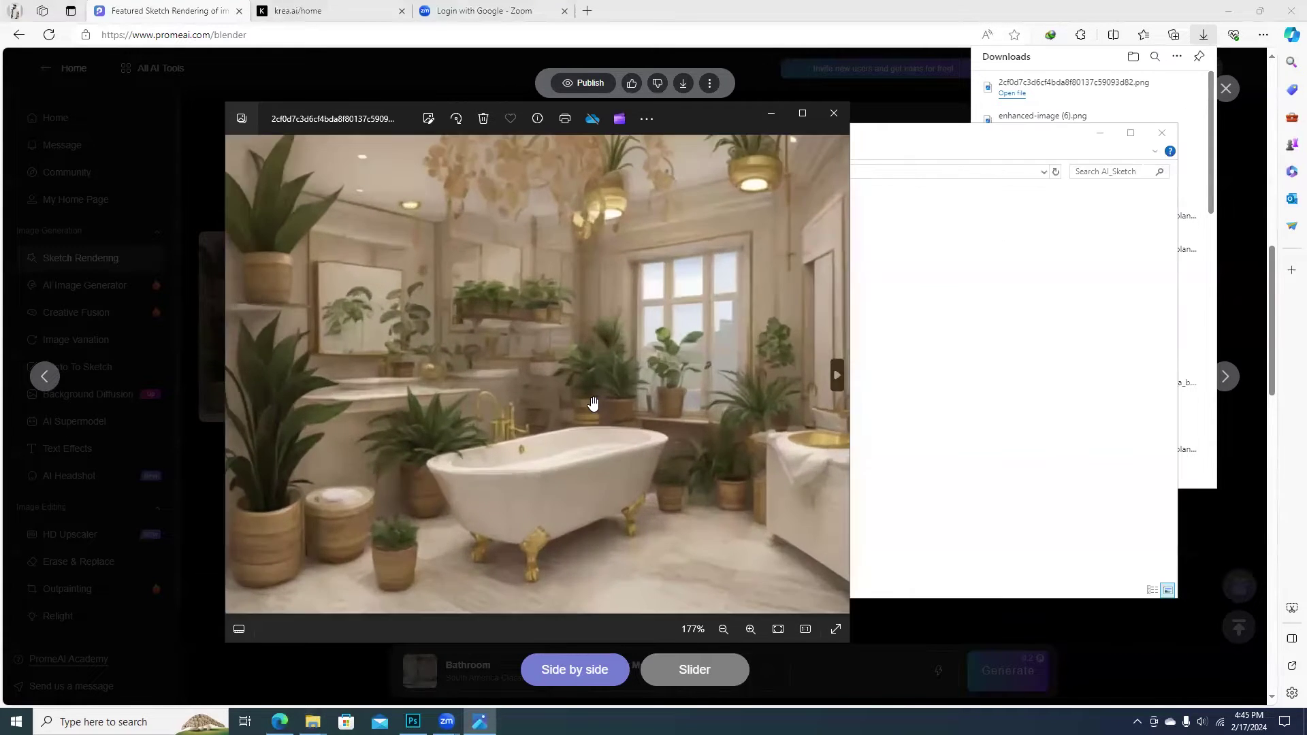
pyautogui.moveTo(524, 414); pyautogui.dragTo(582, 412)
pyautogui.scroll(-4, 555, 349)
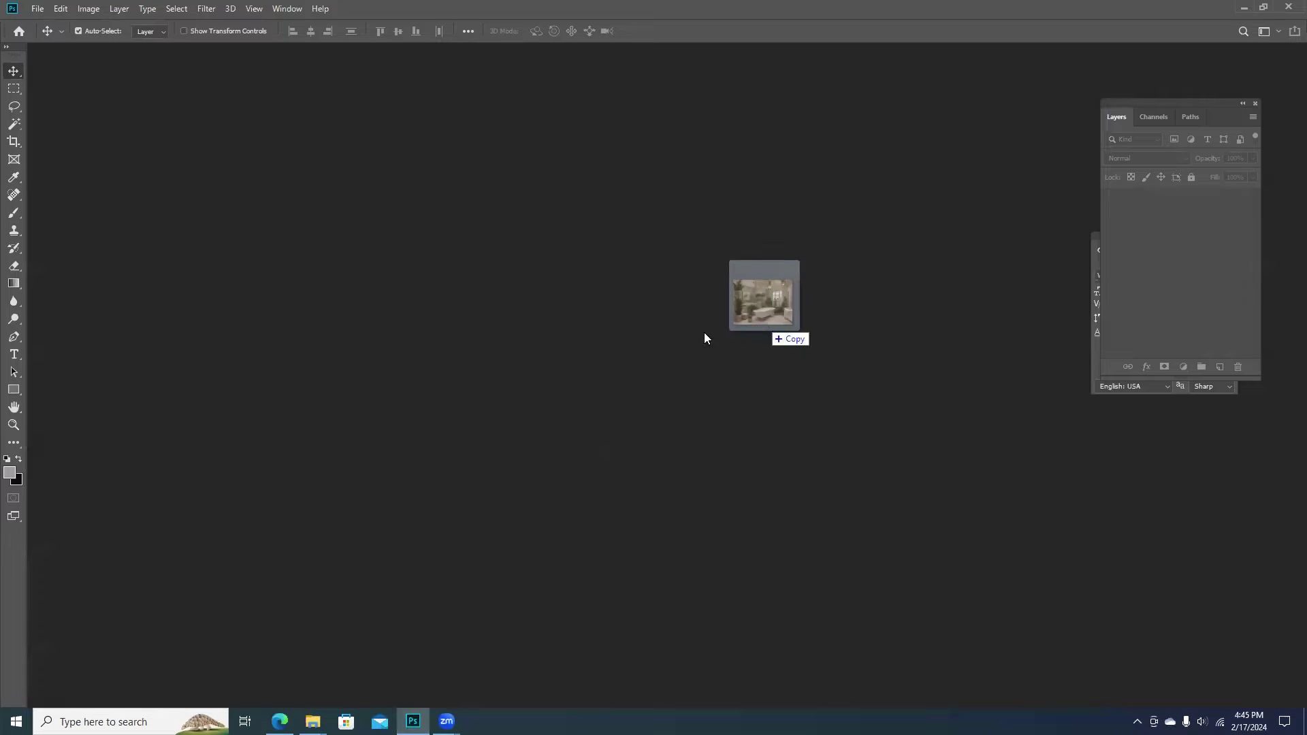
pyautogui.moveTo(704, 333); pyautogui.dragTo(642, 342)
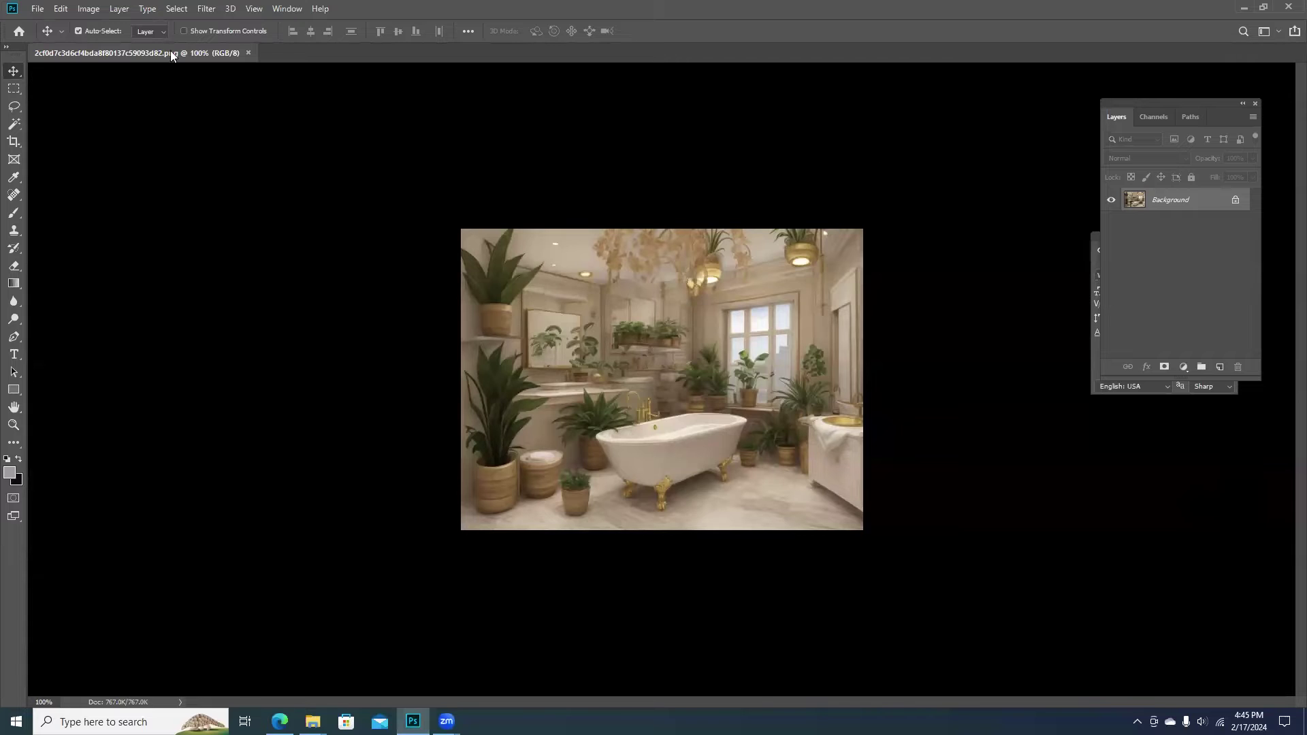
# Resize the bathroom image to 1500 px wide (1124 px high) and save it.
pyautogui.click(89, 9)
pyautogui.click(128, 114)
pyautogui.moveTo(757, 149); pyautogui.dragTo(1109, 115)
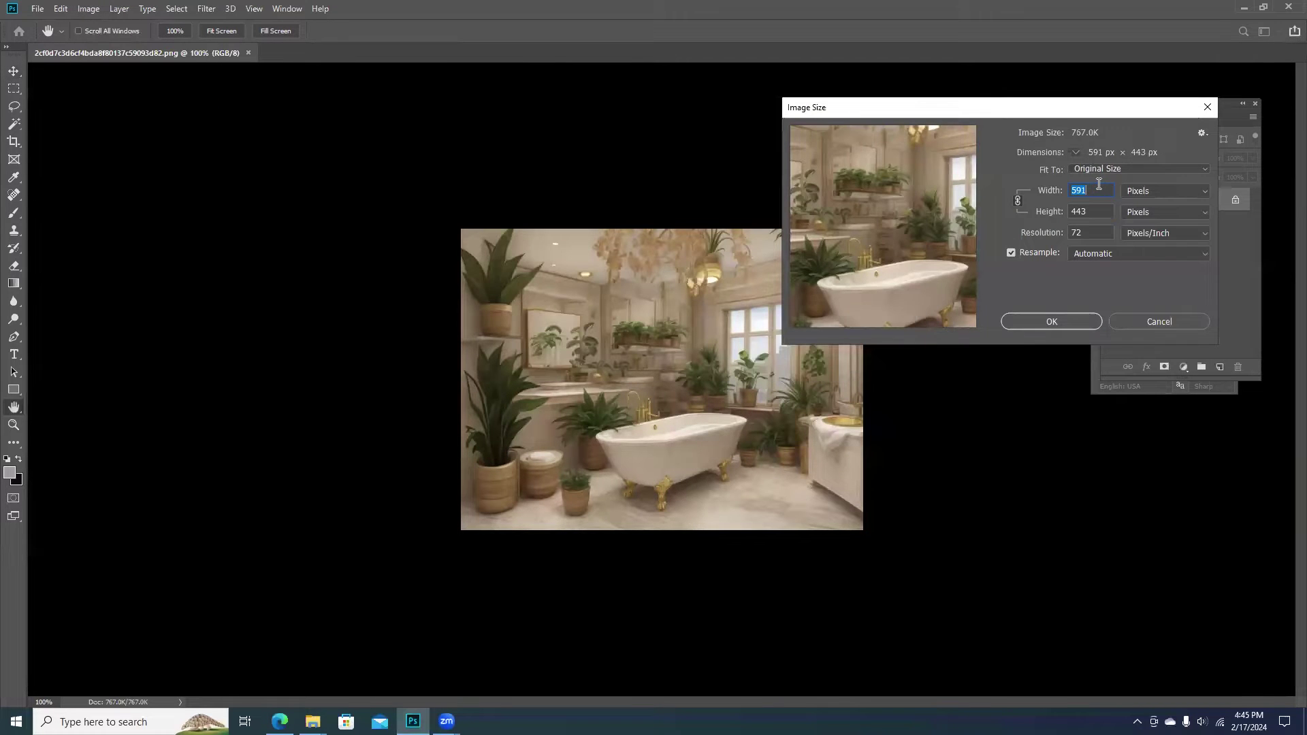
pyautogui.write('1500')
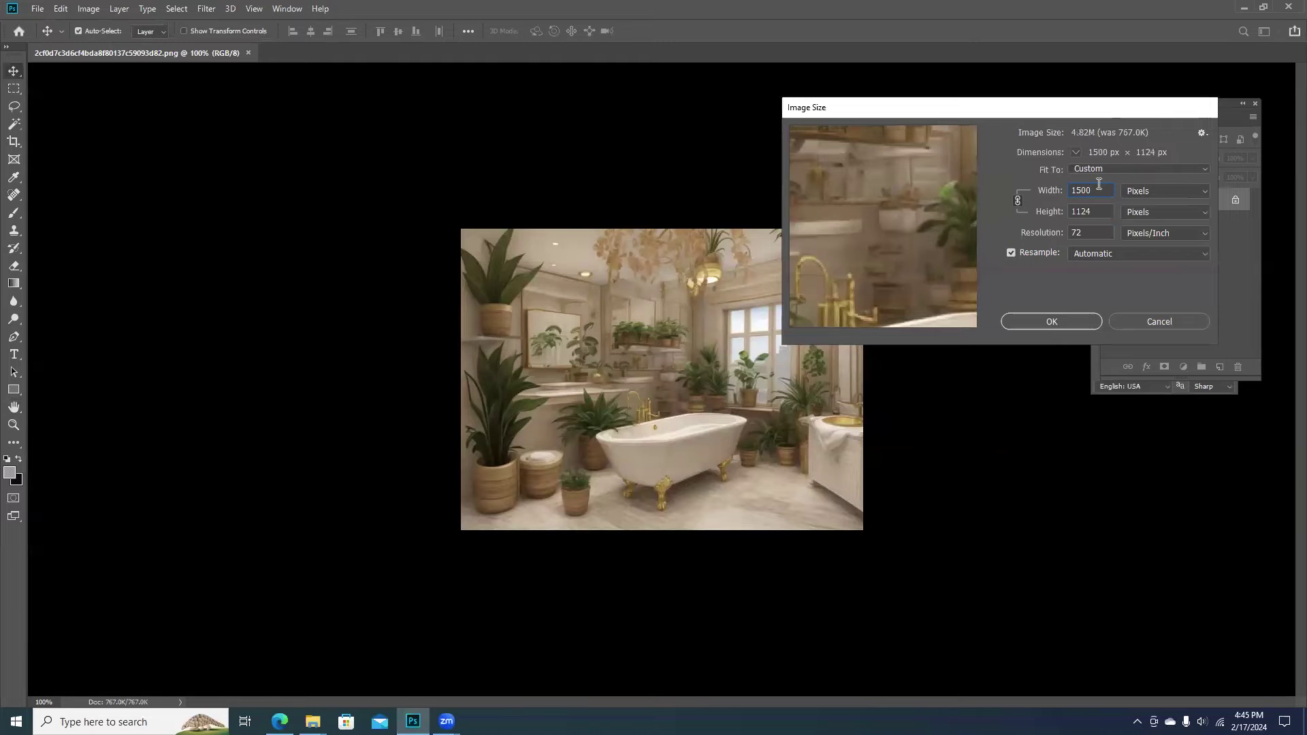
pyautogui.press('Return')
pyautogui.hotkey('ctrl', '-')
pyautogui.hotkey('ctrl', 's')
pyautogui.hotkey('alt', 'Tab')
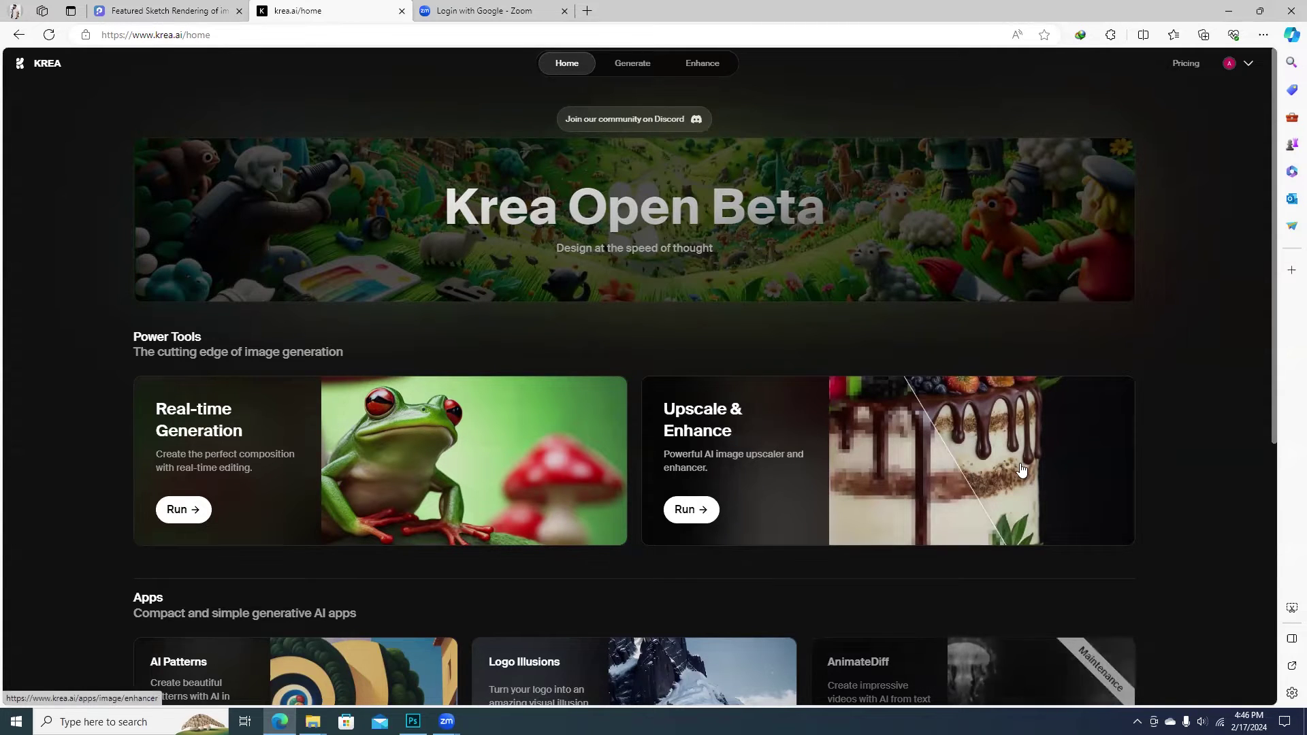
# Open Krea's Upscale & Enhance and upload the resized bathroom PNG from AI_Sketch.
pyautogui.click(1019, 470)
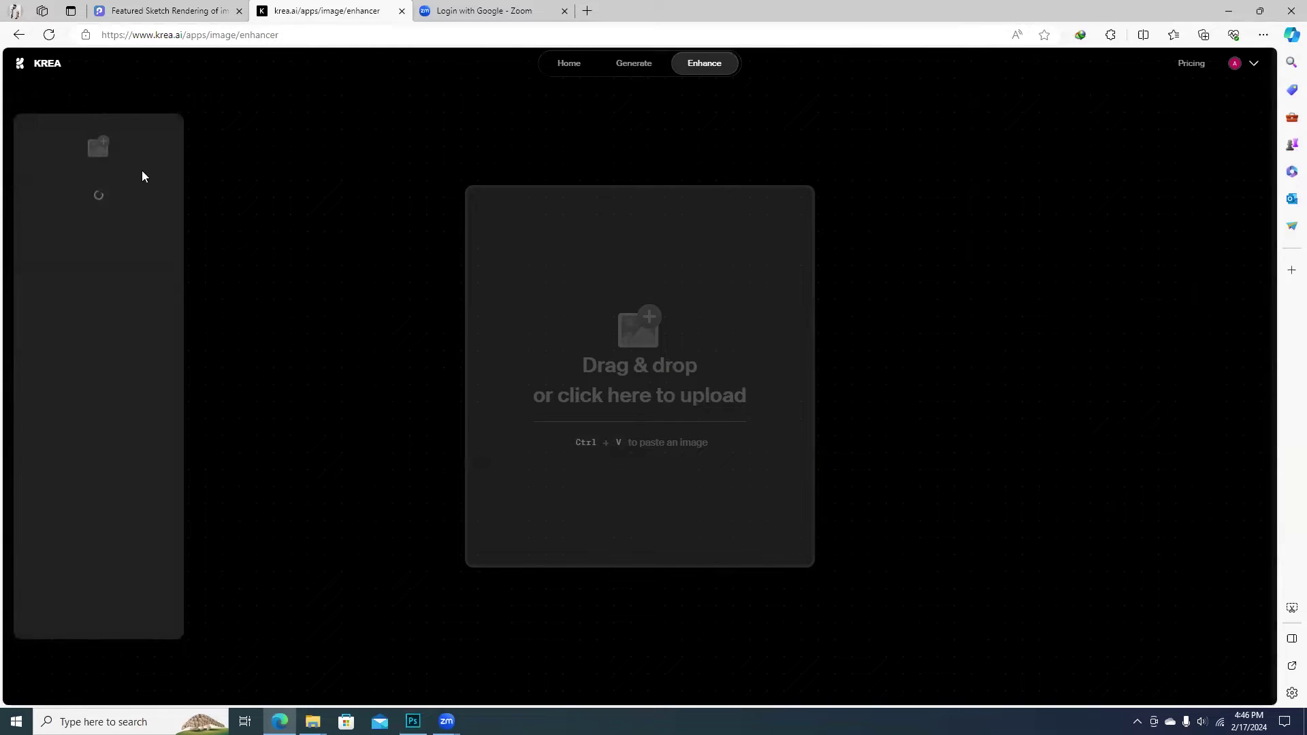
pyautogui.click(101, 147)
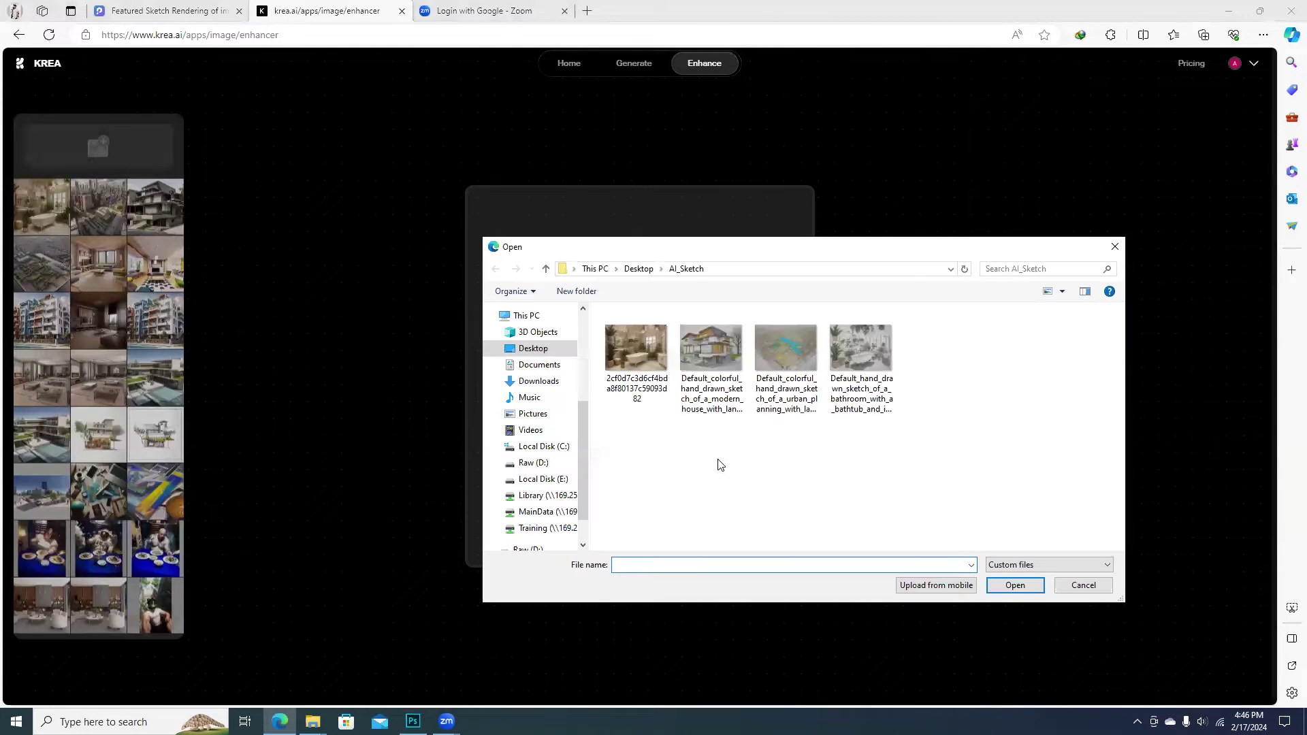
pyautogui.moveTo(783, 247); pyautogui.dragTo(649, 233)
pyautogui.click(602, 355)
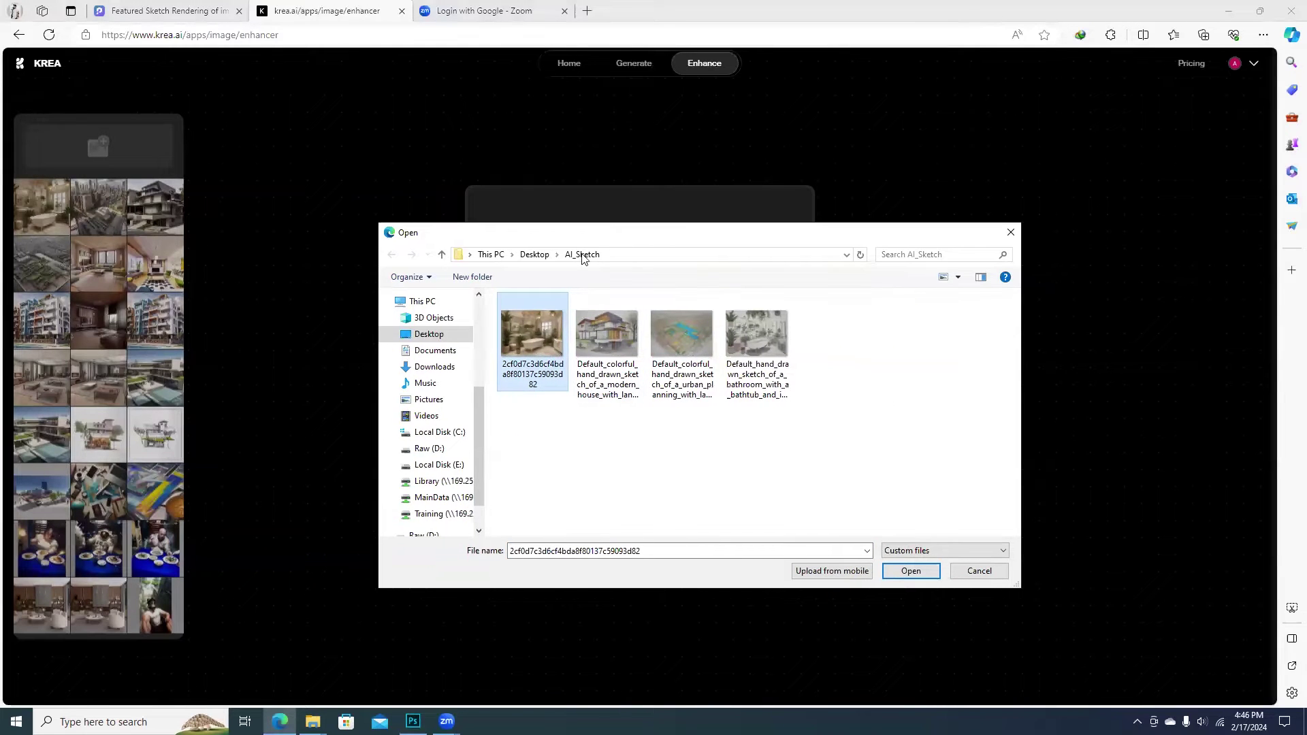
pyautogui.doubleClick(535, 343)
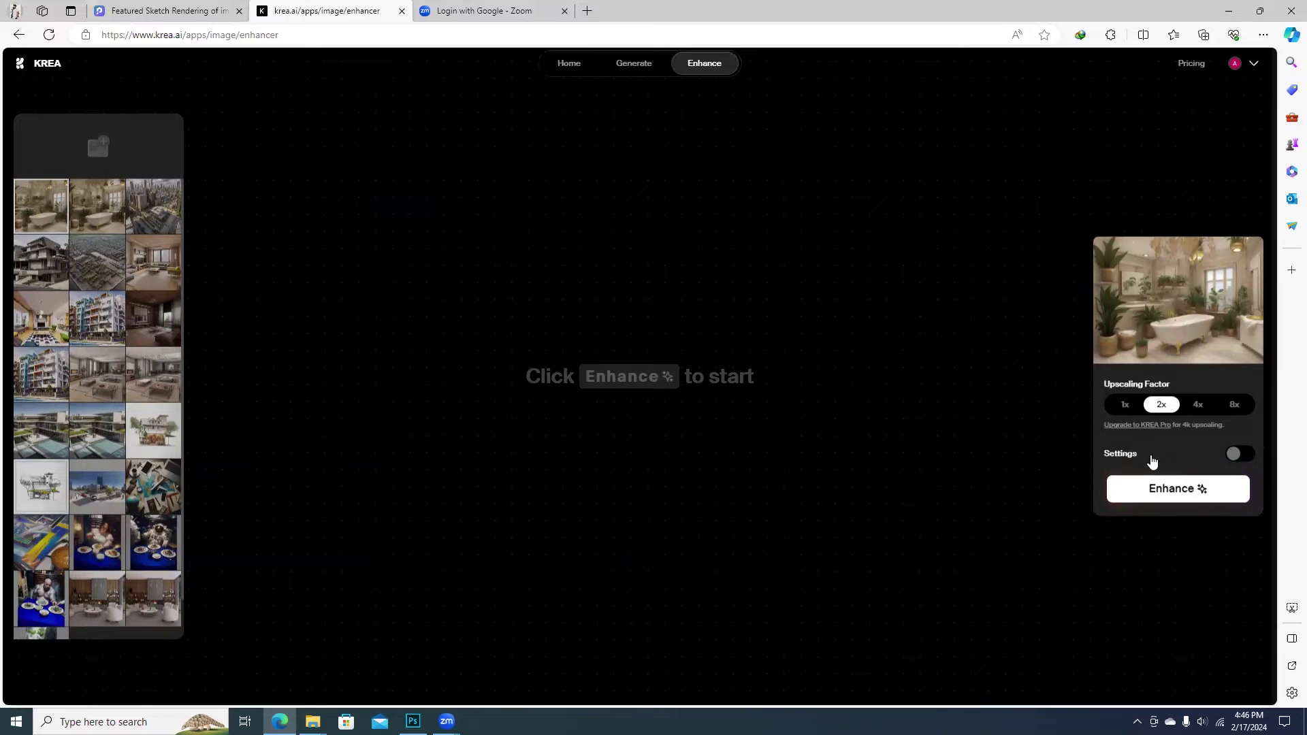
# Show the detailed enhance settings and choose Product as the style.
pyautogui.click(1239, 455)
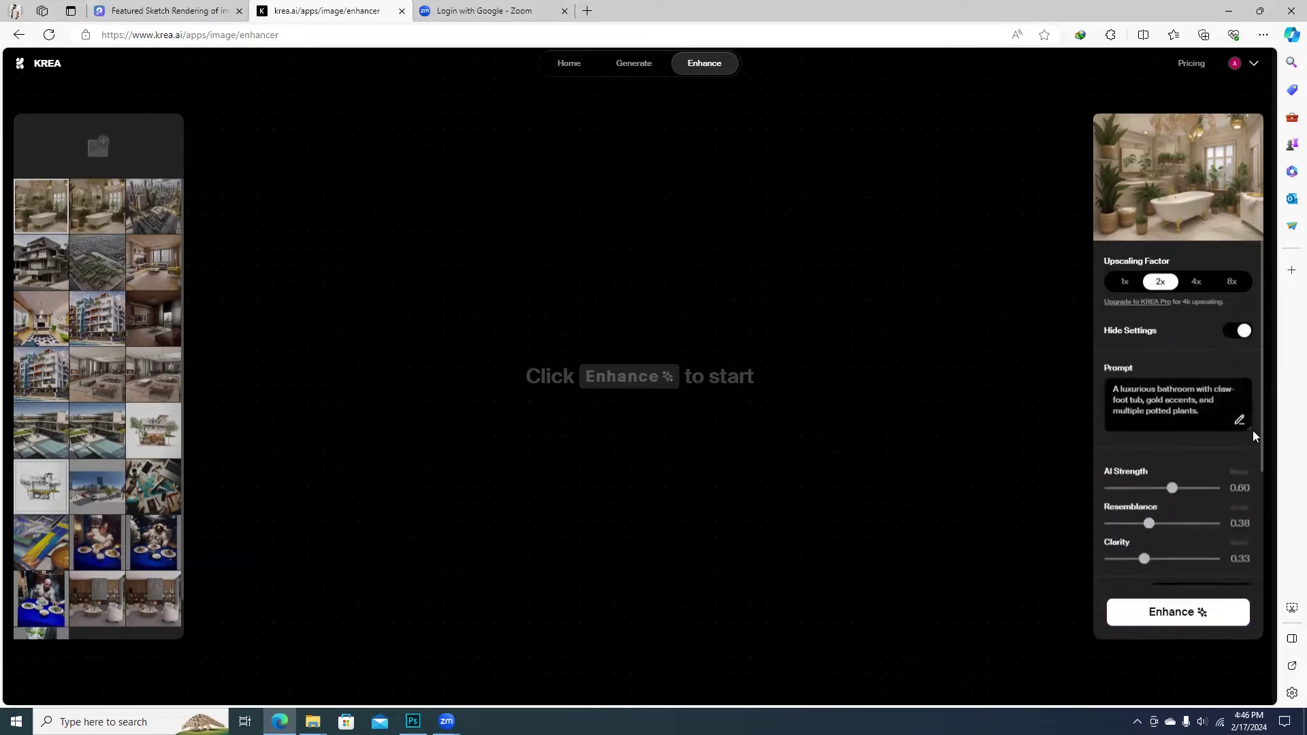
pyautogui.scroll(-1, 1263, 347)
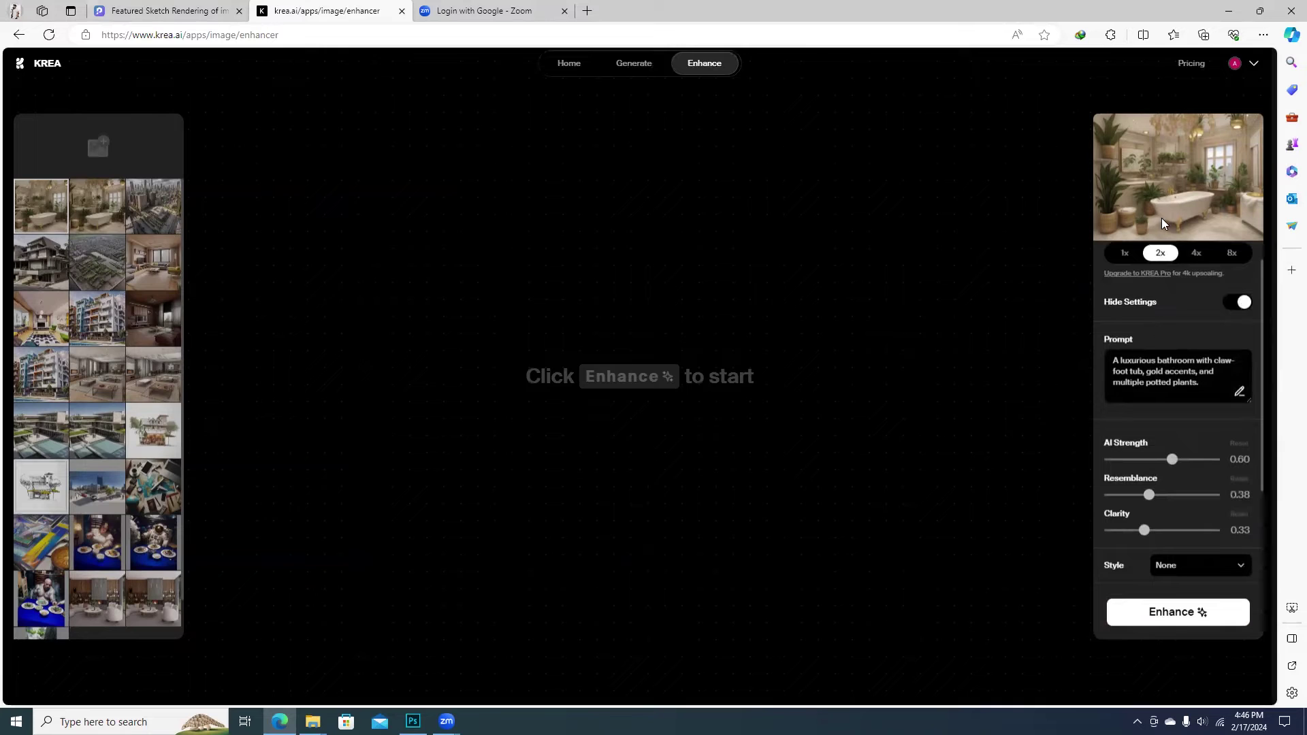
pyautogui.moveTo(1219, 387); pyautogui.dragTo(1090, 366)
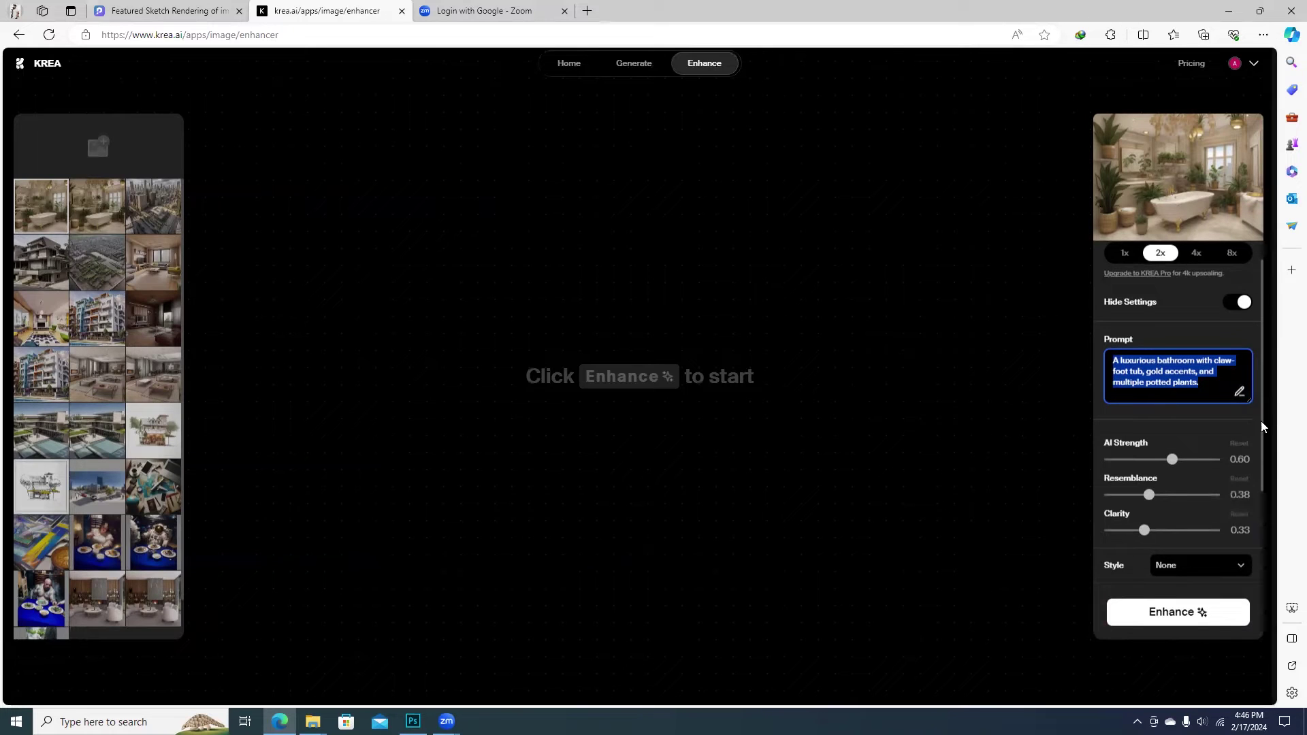
pyautogui.scroll(-1, 1264, 425)
pyautogui.click(1242, 493)
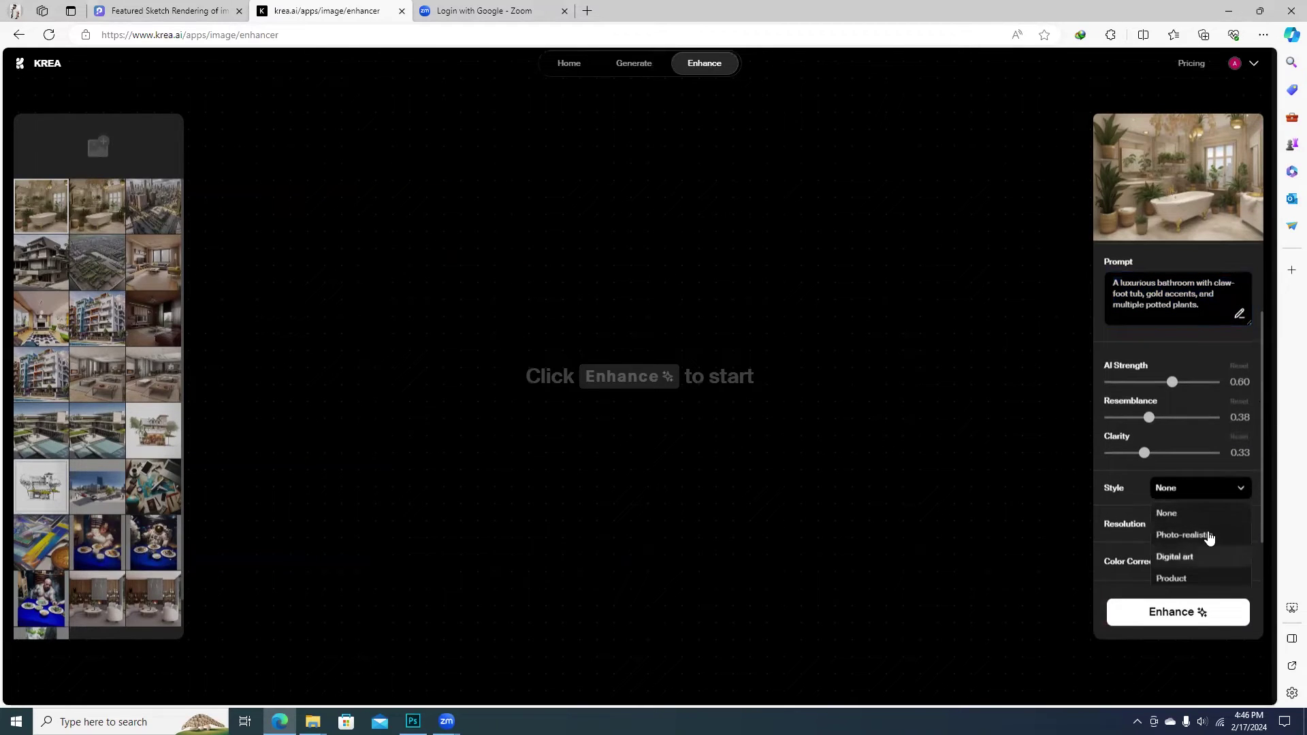
pyautogui.scroll(-1, 1219, 423)
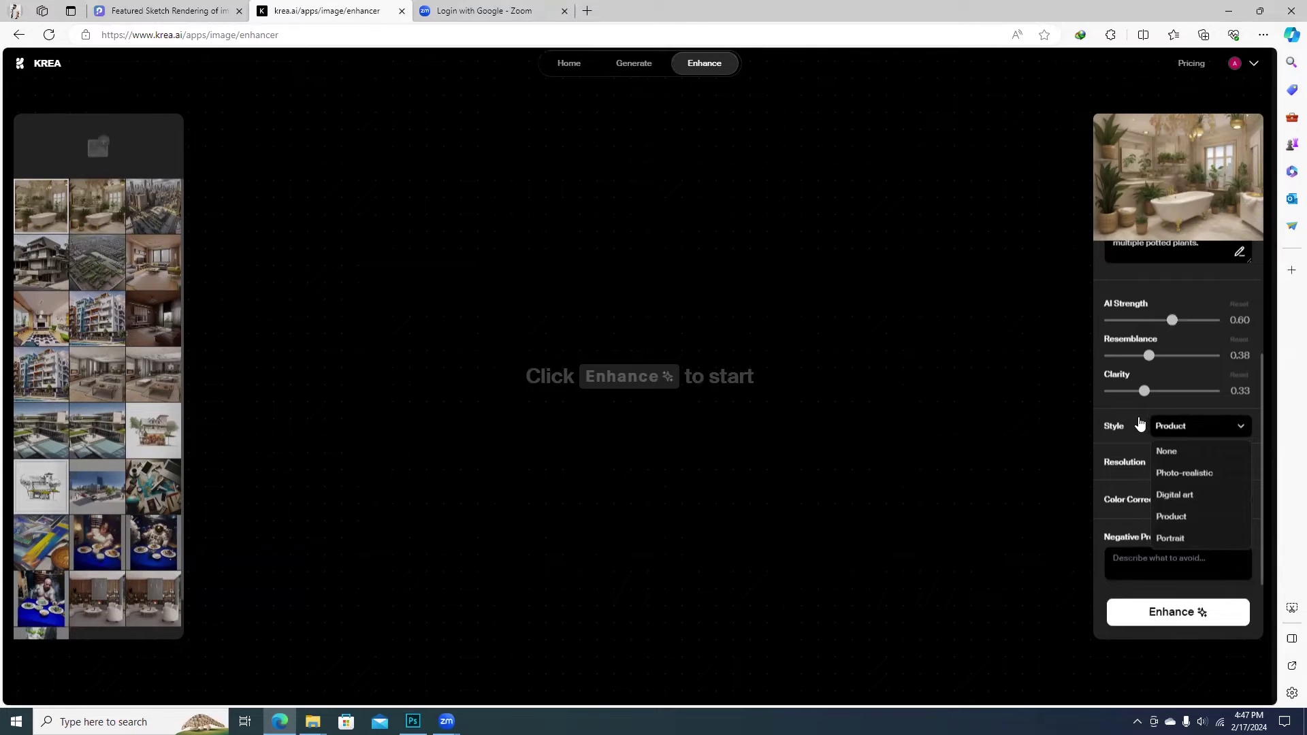
pyautogui.click(1141, 424)
# Set AI Strength 0.54, Resemblance 0.05, Clarity 0.47, then start the enhance.
pyautogui.moveTo(1144, 391); pyautogui.dragTo(1117, 355)
pyautogui.moveTo(1146, 391); pyautogui.dragTo(1158, 391)
pyautogui.moveTo(1172, 320); pyautogui.dragTo(1166, 322)
pyautogui.moveTo(1117, 355); pyautogui.dragTo(1114, 355)
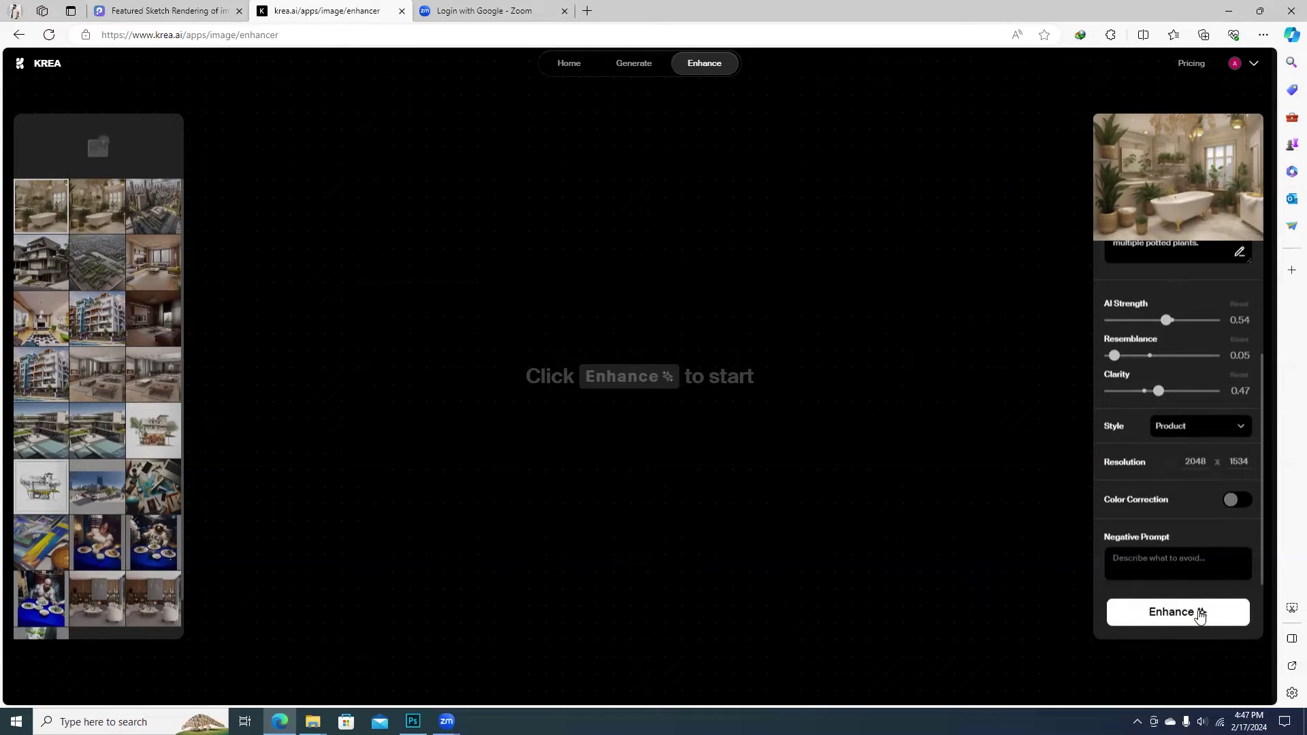
pyautogui.click(1200, 613)
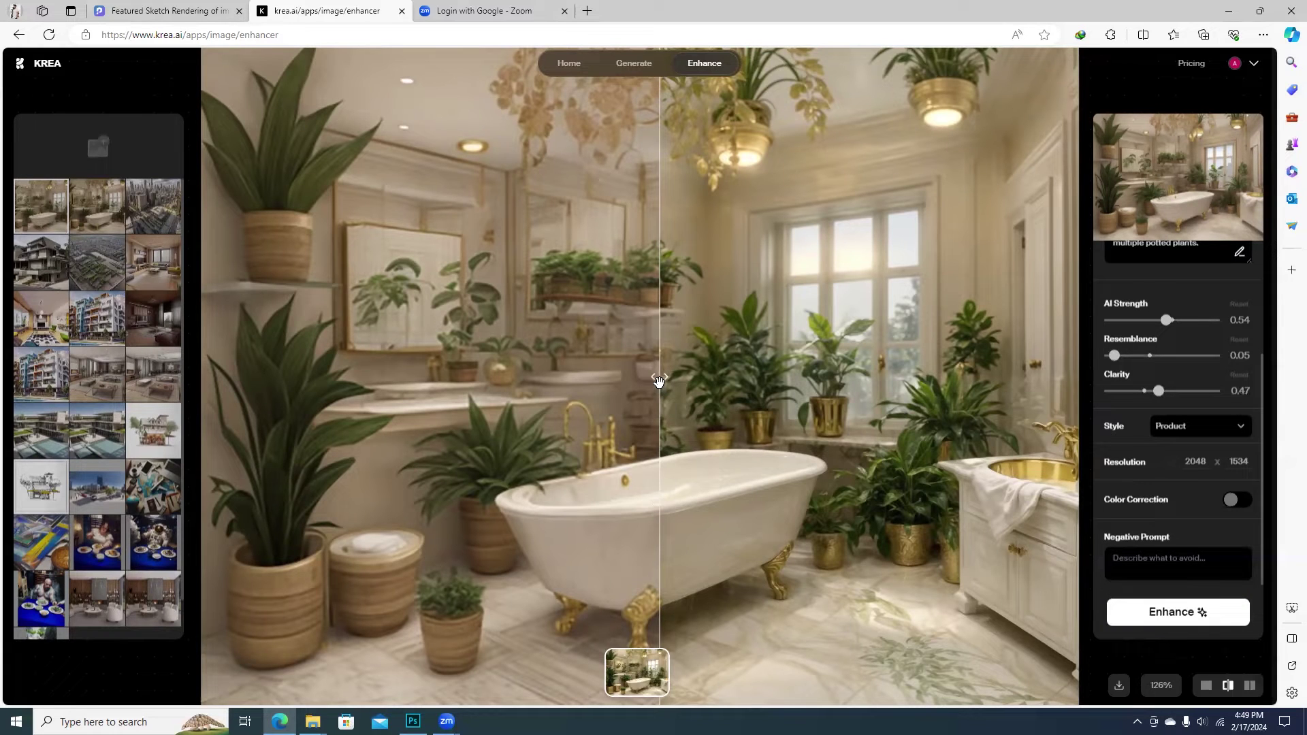
# Slide the divider to compare the 2048 x 1534 enhanced bathroom with the original, then download it.
pyautogui.moveTo(659, 381); pyautogui.dragTo(1090, 377)
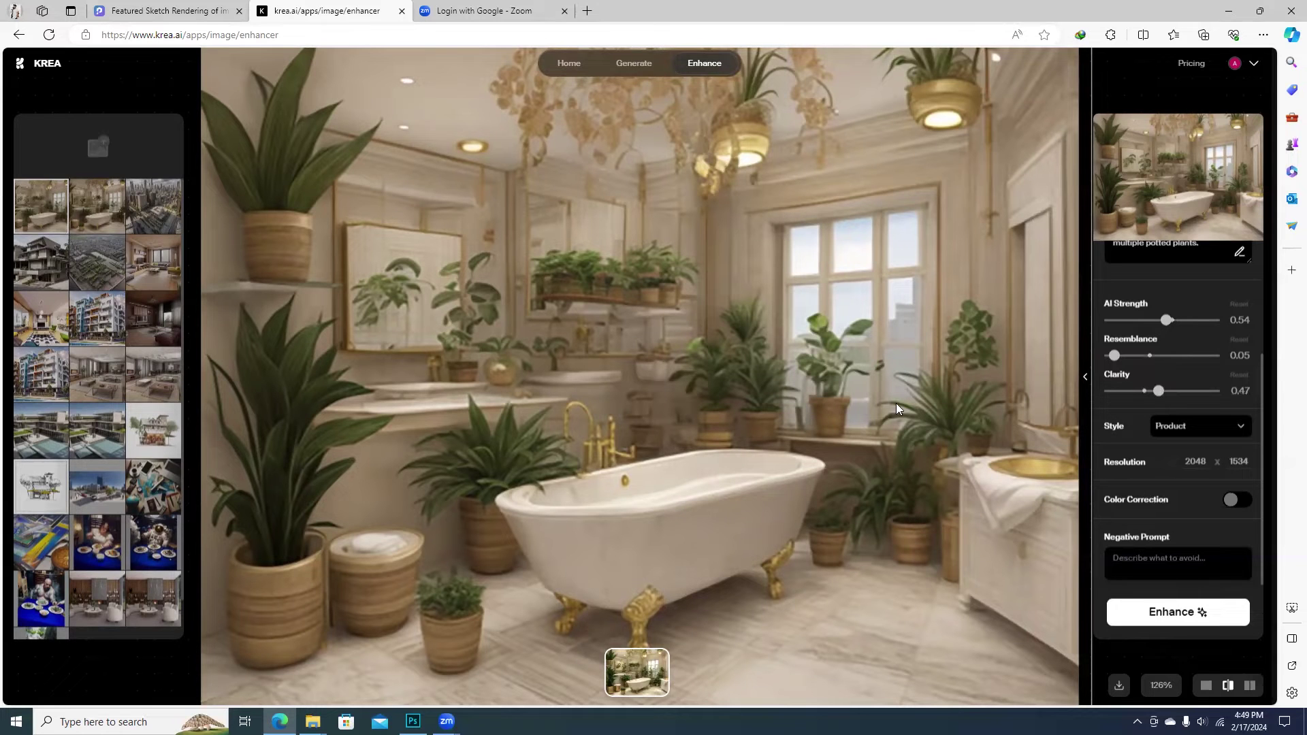
pyautogui.moveTo(1083, 376); pyautogui.dragTo(910, 377)
pyautogui.moveTo(747, 366); pyautogui.dragTo(188, 358)
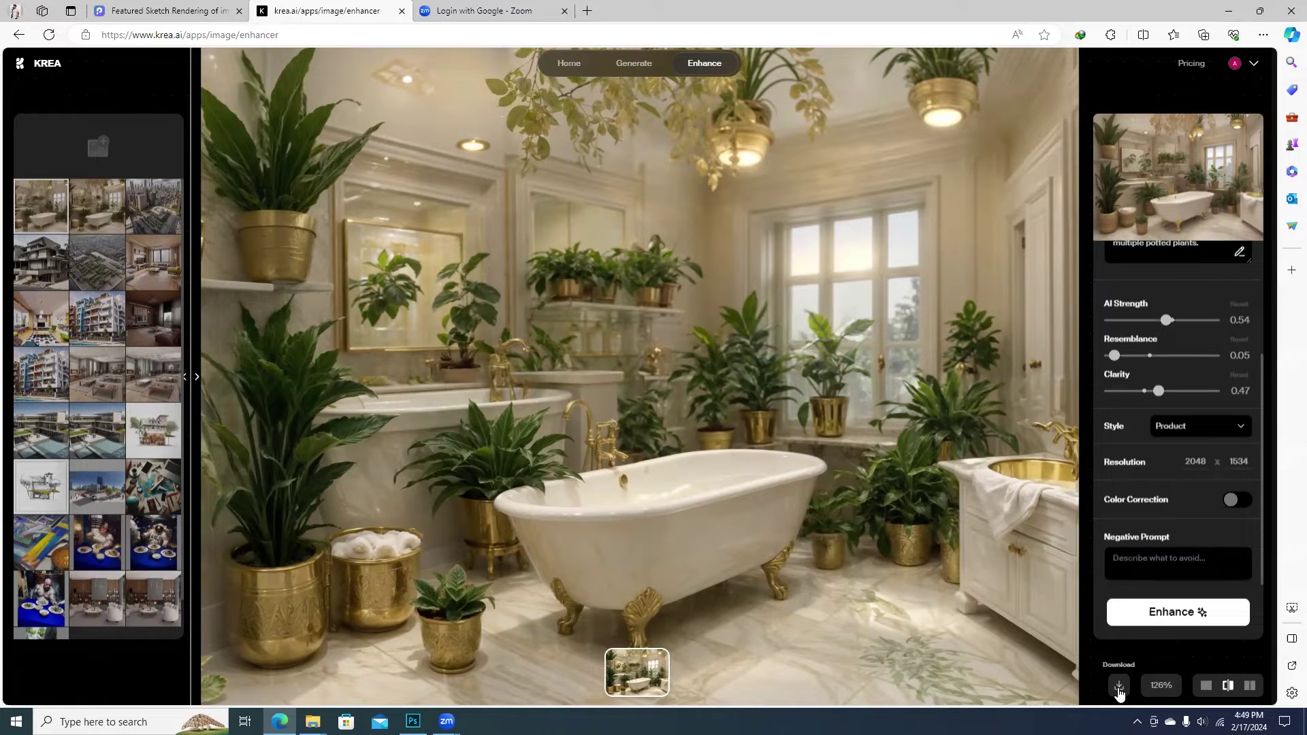
pyautogui.click(1119, 687)
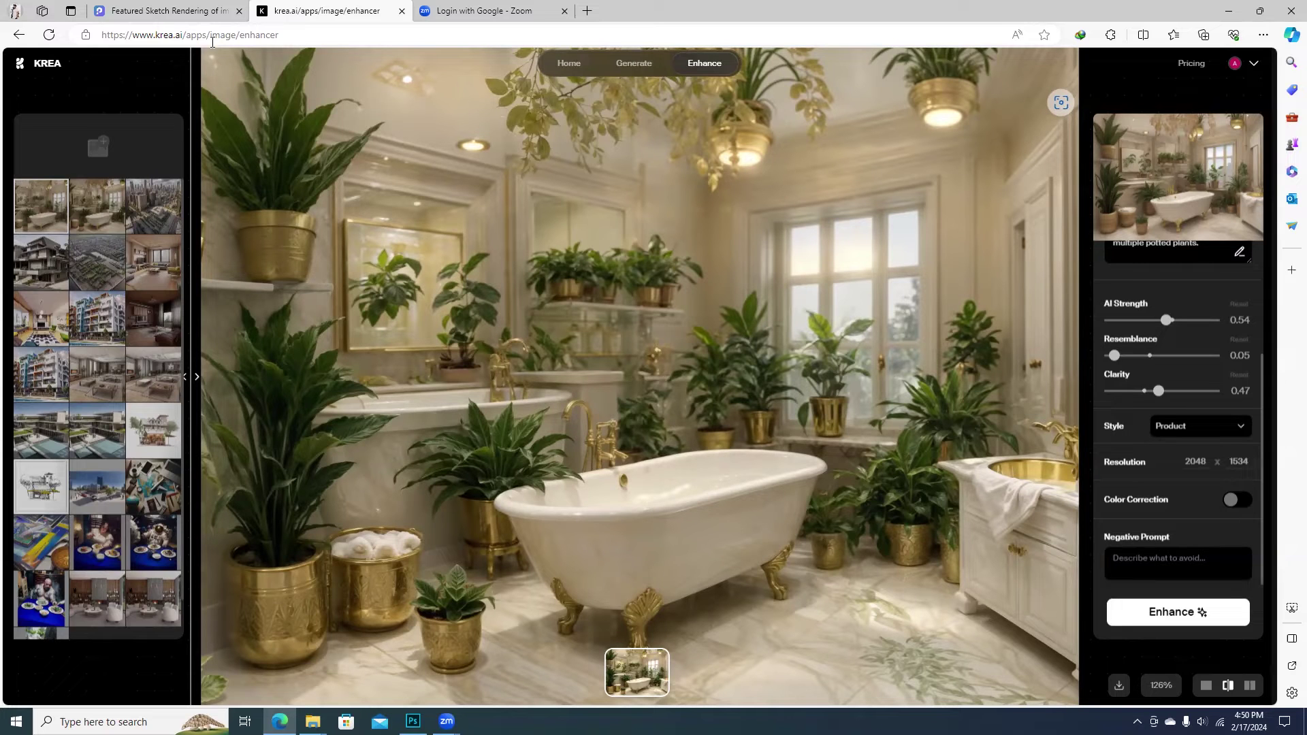
# Load the hand-drawn modern house sketch into PromeAI's Sketch Rendering.
pyautogui.click(179, 15)
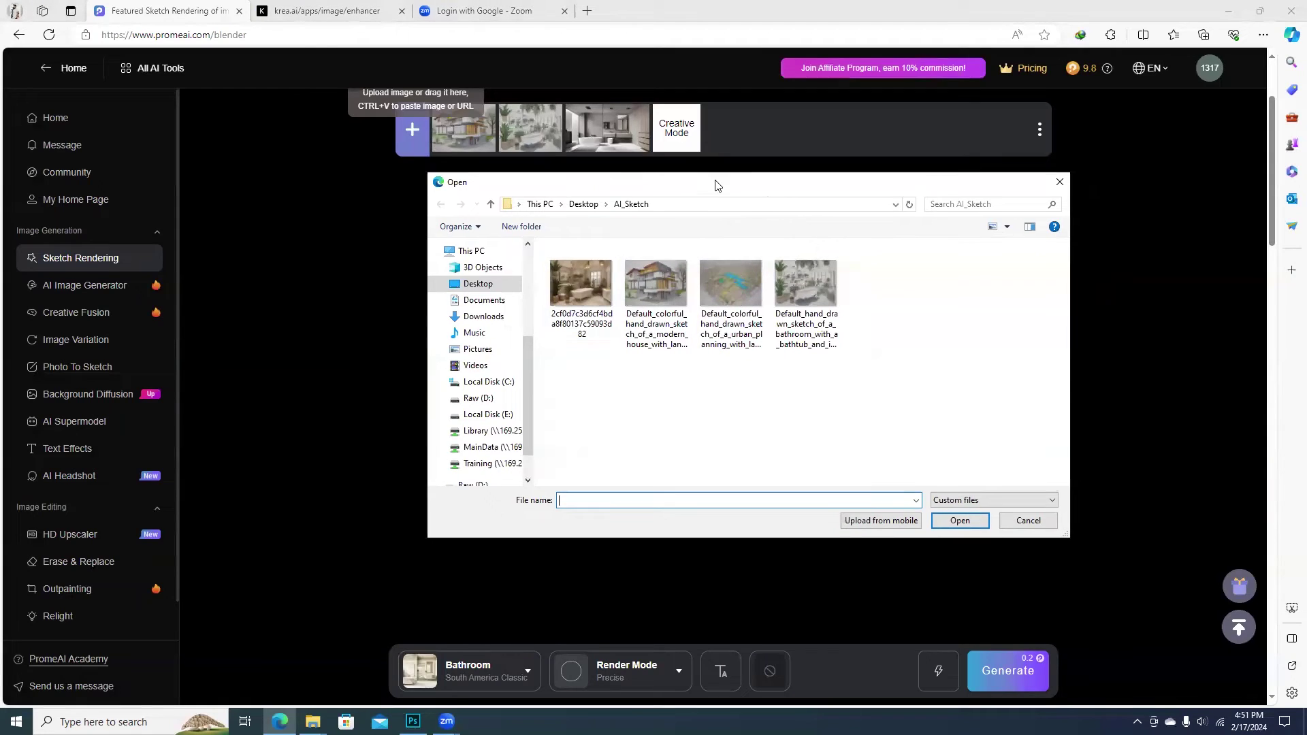
pyautogui.click(667, 299)
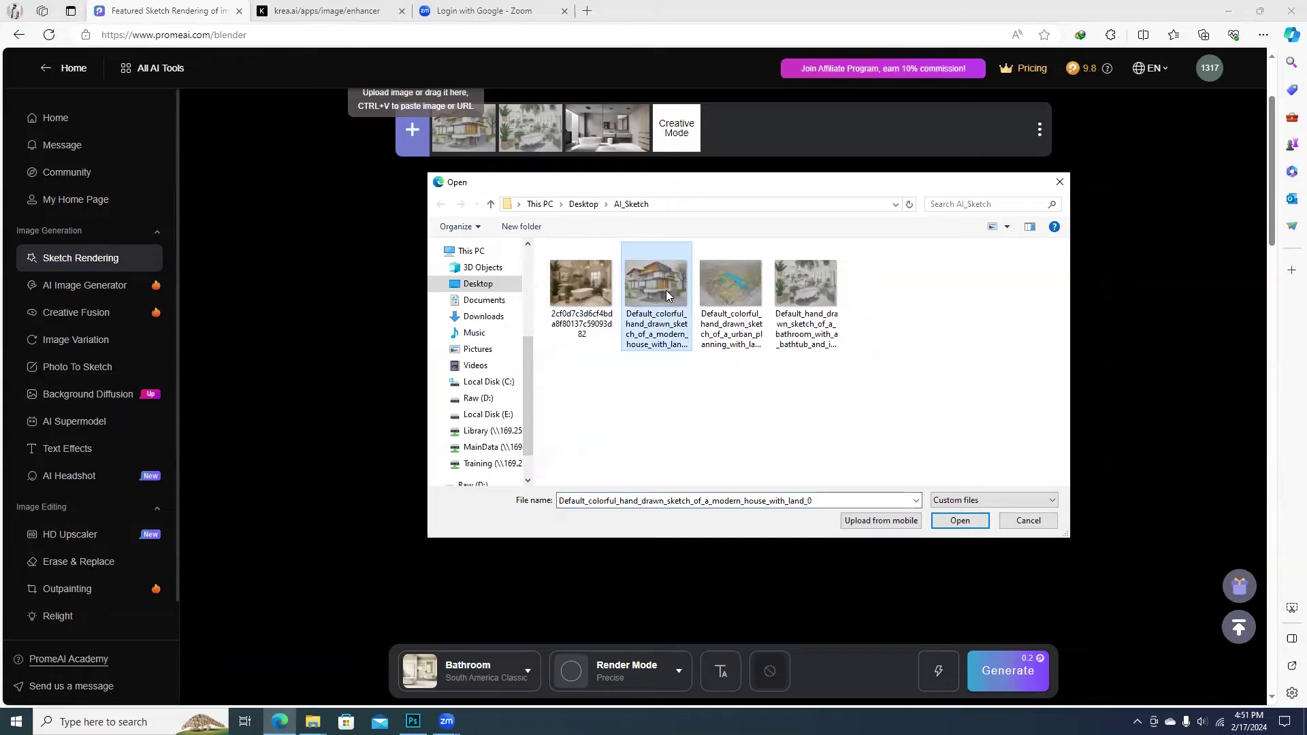
pyautogui.doubleClick(659, 289)
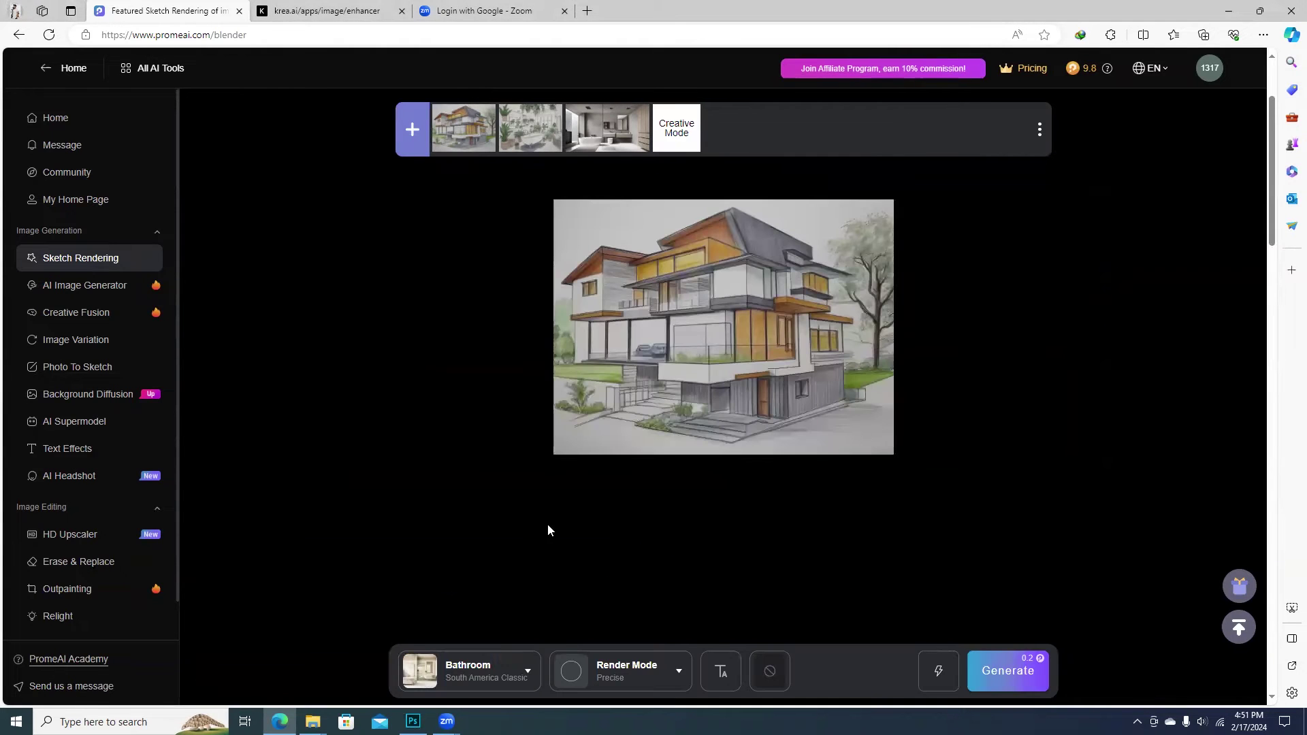
# Browse the Architecture style categories to Villa Residence, glancing at other house renders.
pyautogui.click(526, 674)
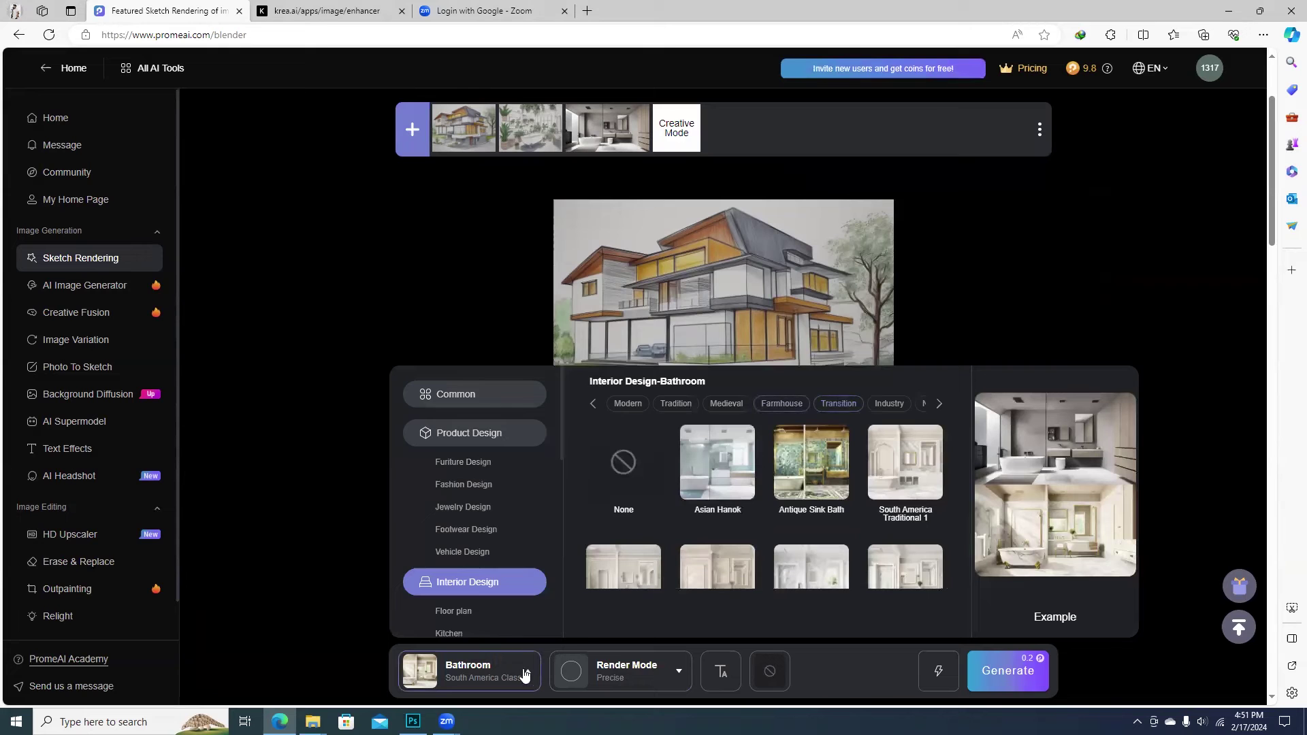
pyautogui.click(490, 583)
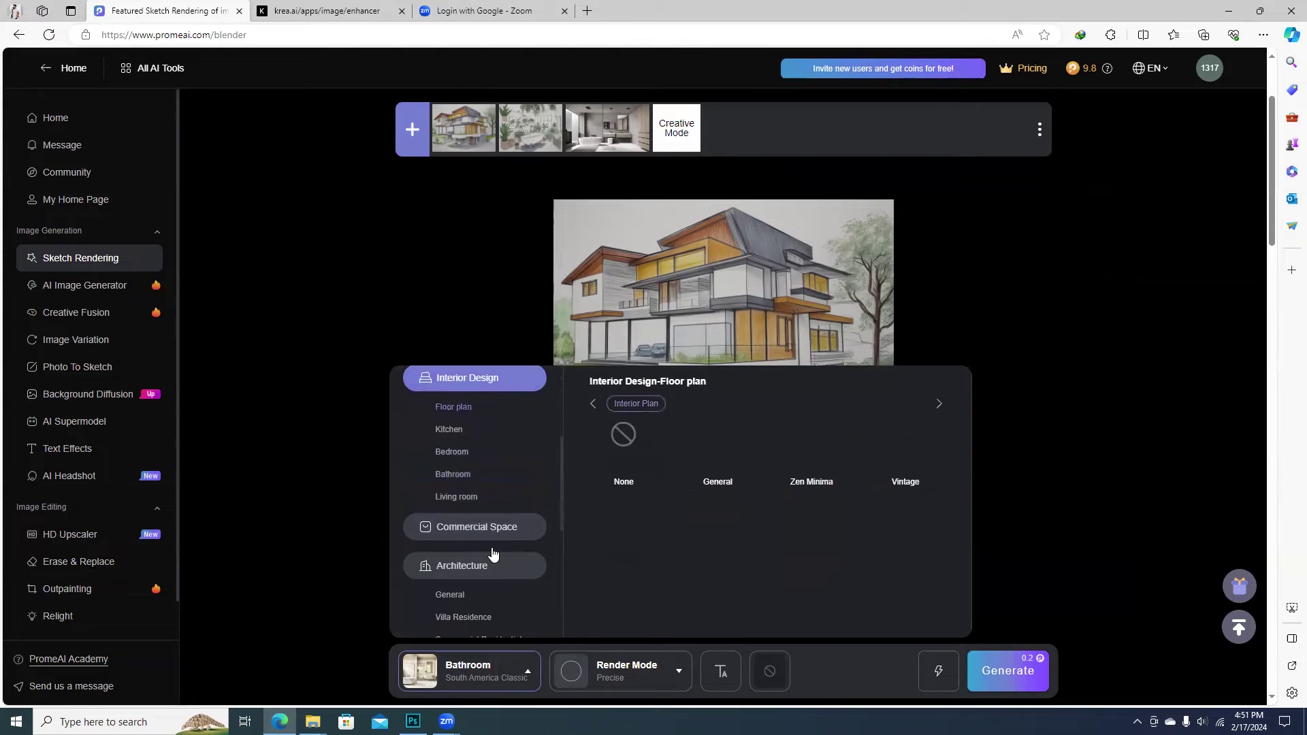
pyautogui.scroll(-3, 494, 553)
pyautogui.click(455, 408)
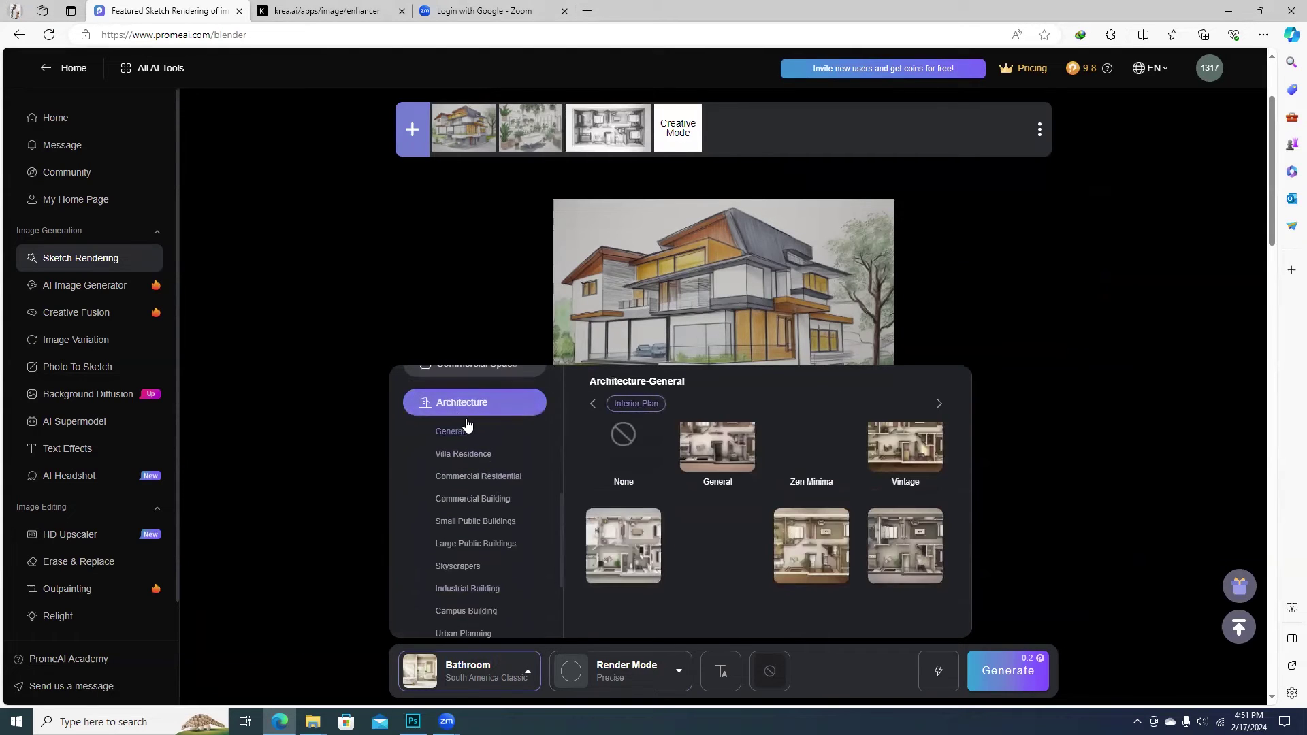
pyautogui.click(473, 456)
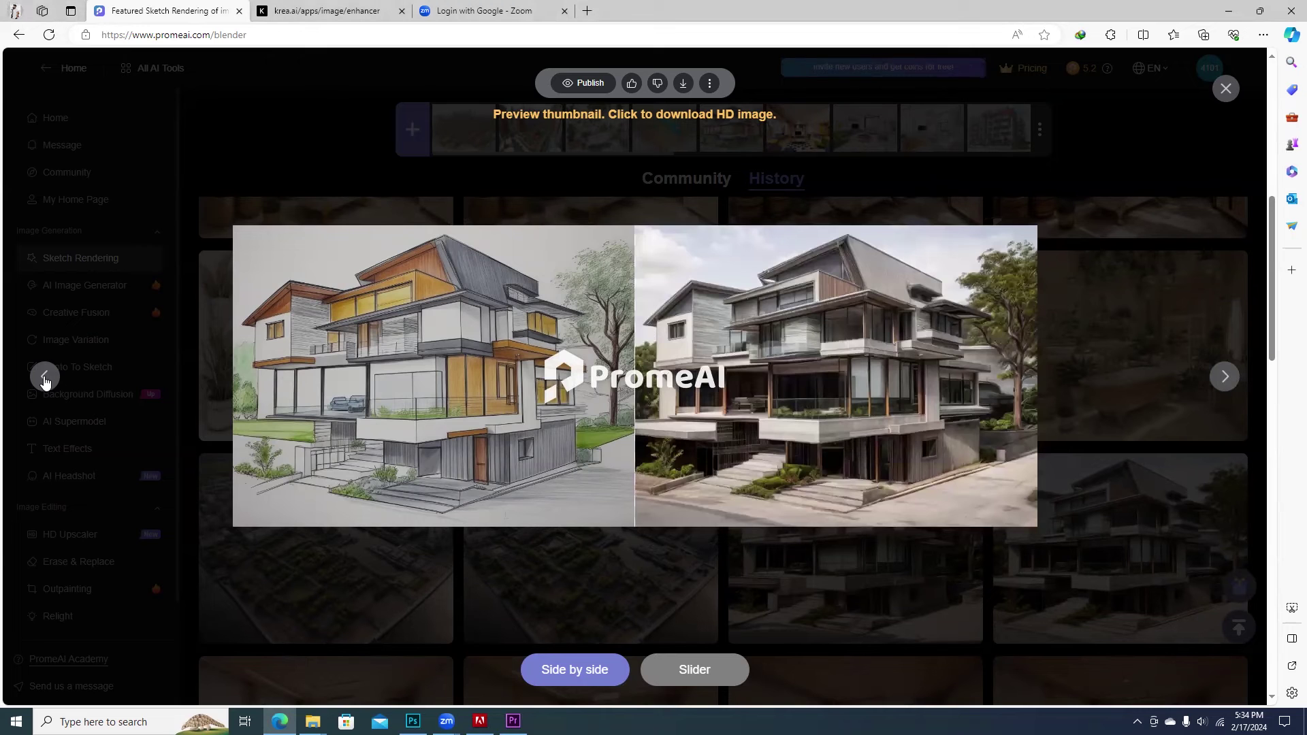
pyautogui.click(45, 379)
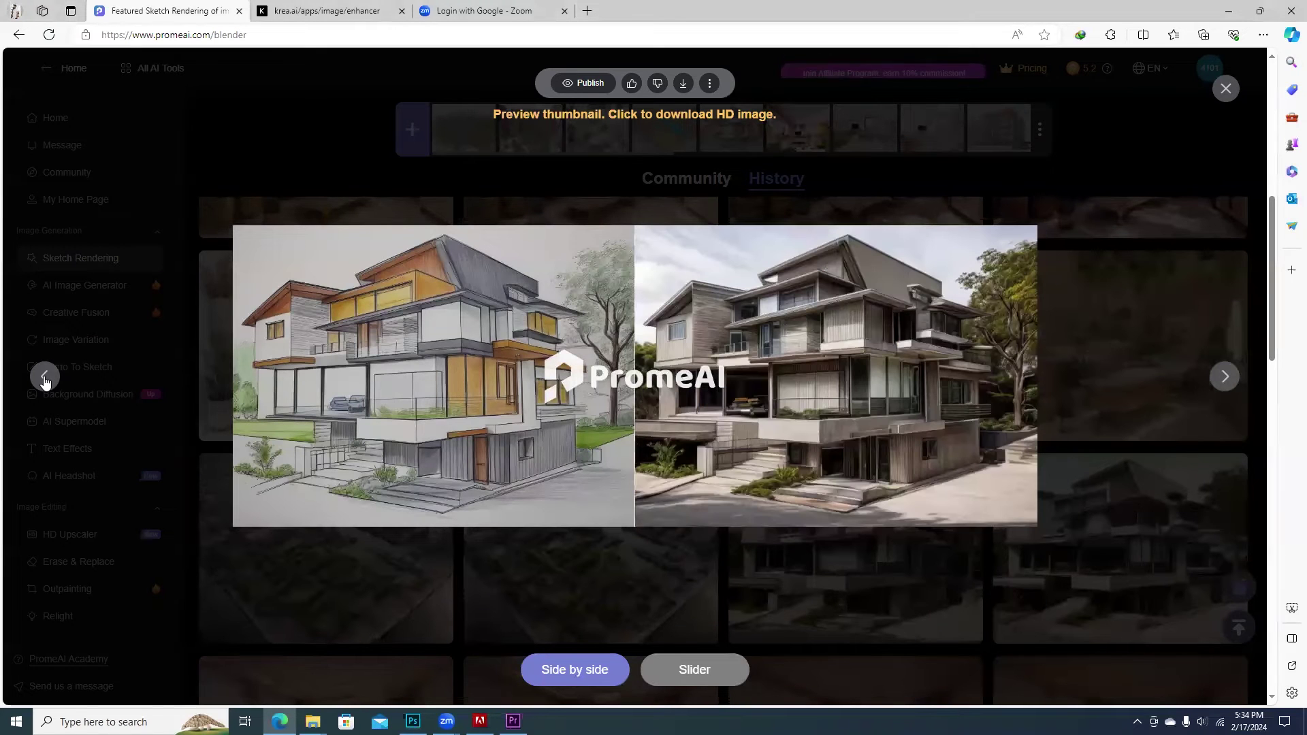
pyautogui.click(1223, 379)
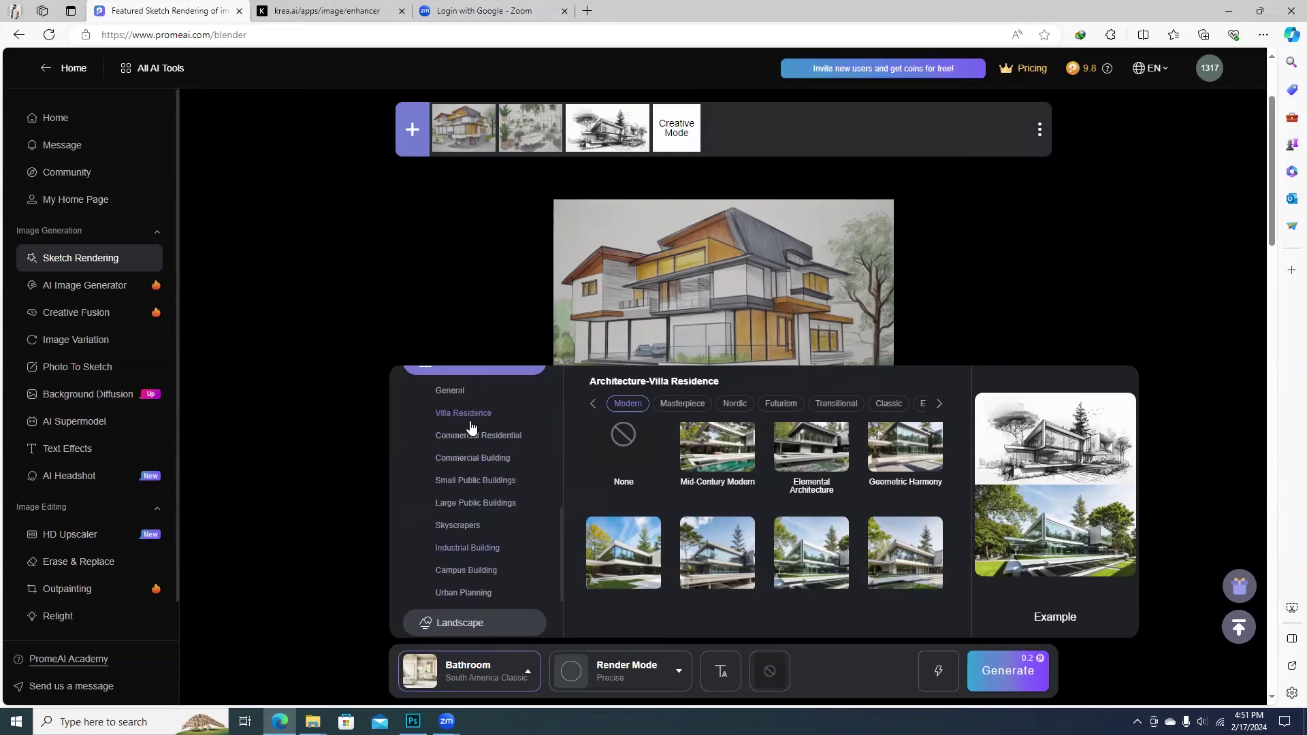
# Choose Villa Residence > Modern > Mid-Century Modern as the rendering style.
pyautogui.click(491, 480)
pyautogui.click(492, 435)
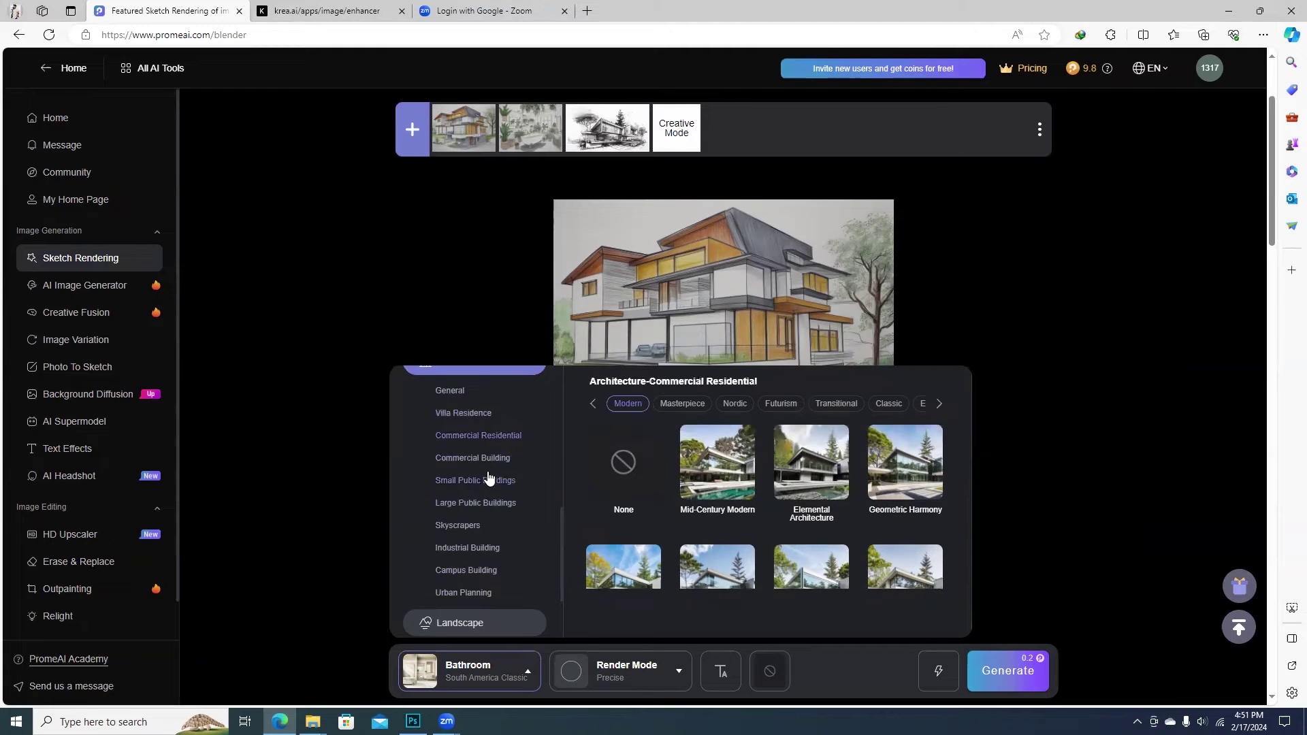
pyautogui.click(470, 413)
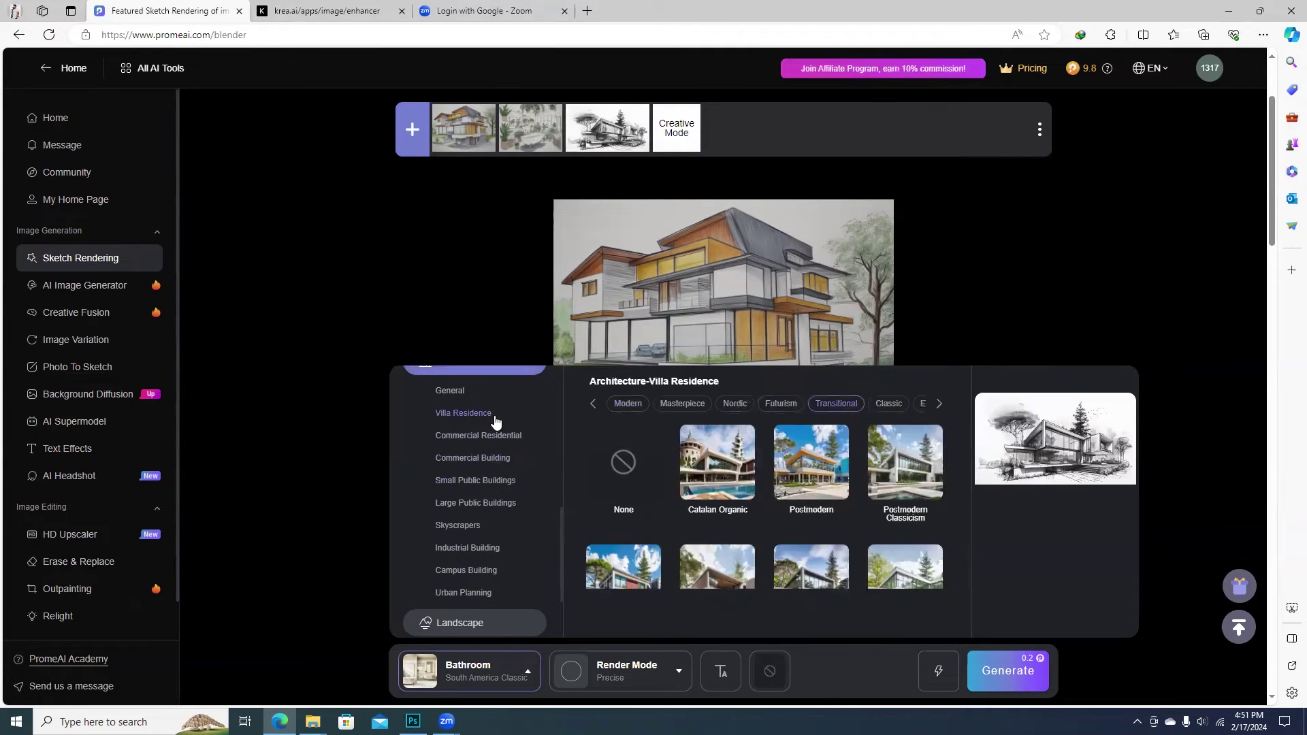
pyautogui.scroll(-1, 718, 476)
pyautogui.click(628, 403)
pyautogui.moveTo(728, 487)
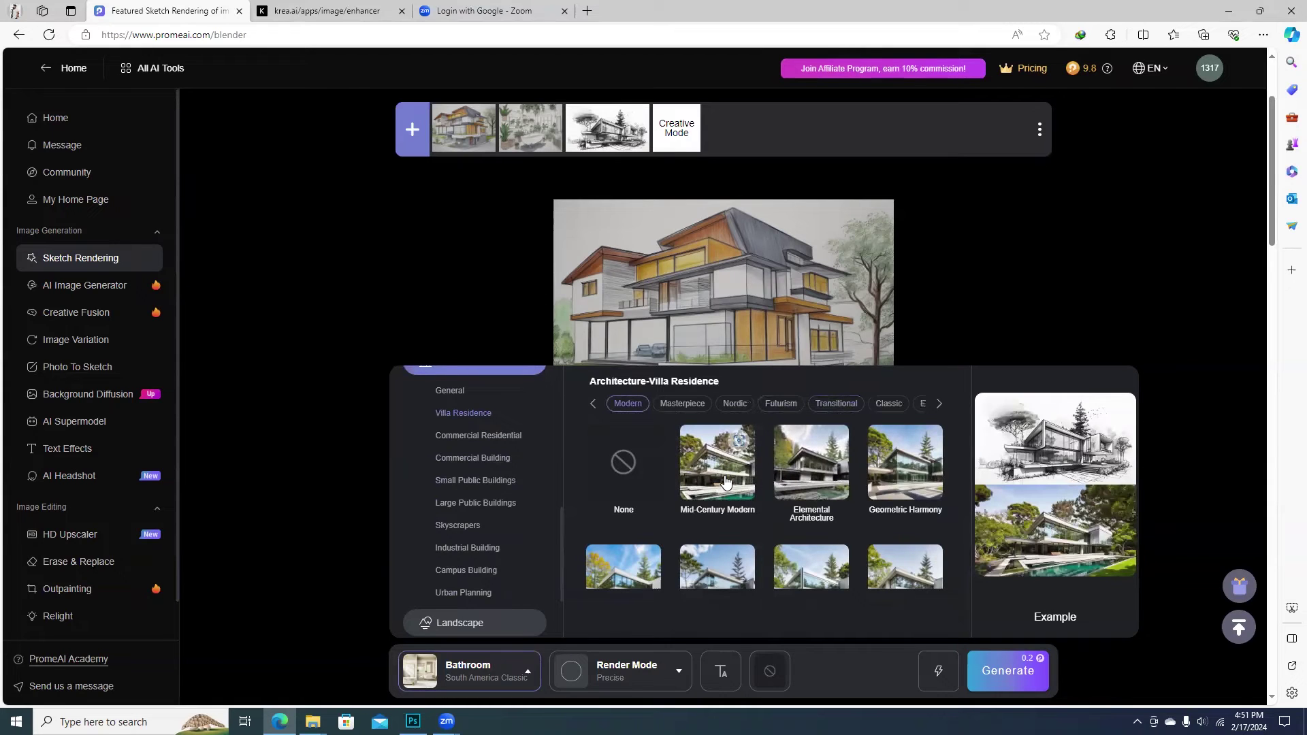
pyautogui.click(727, 482)
pyautogui.scroll(-2, 851, 487)
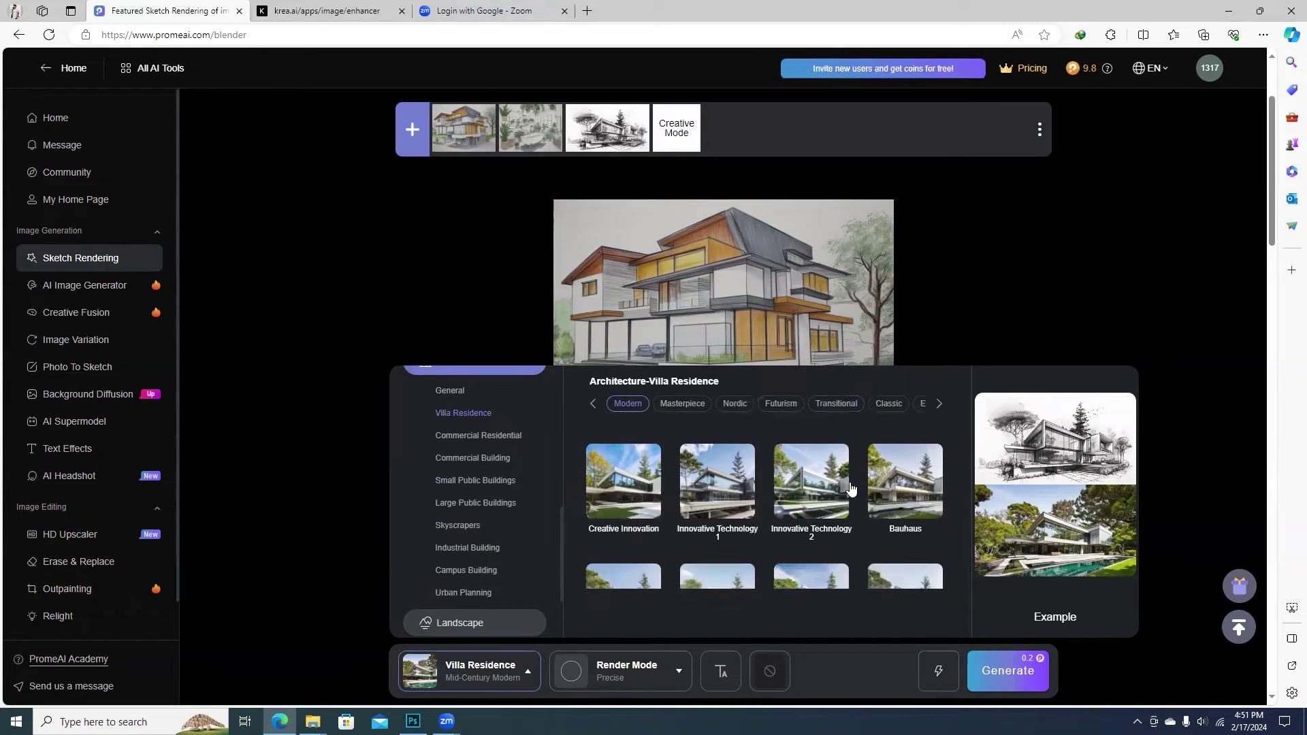
pyautogui.scroll(2, 851, 487)
# Generate the Mid-Century Modern house renders and download the second one at preview size.
pyautogui.click(1017, 680)
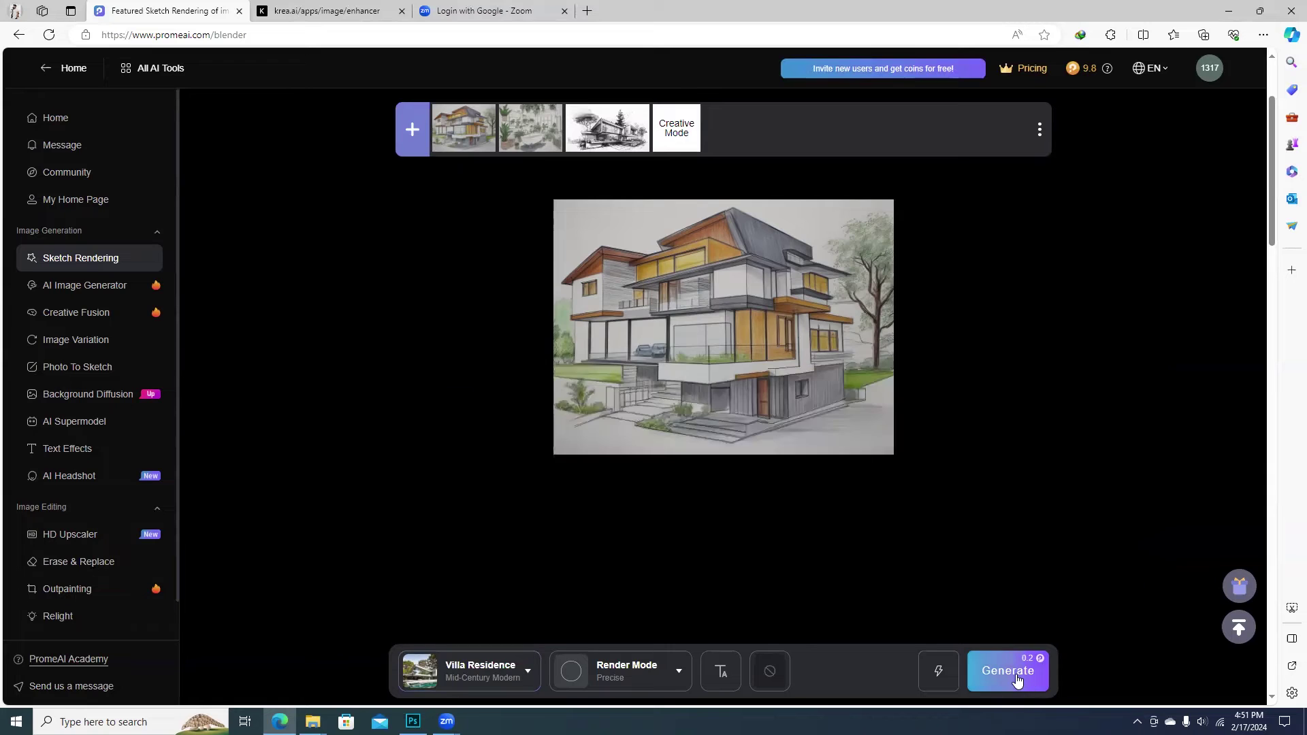
pyautogui.click(1016, 680)
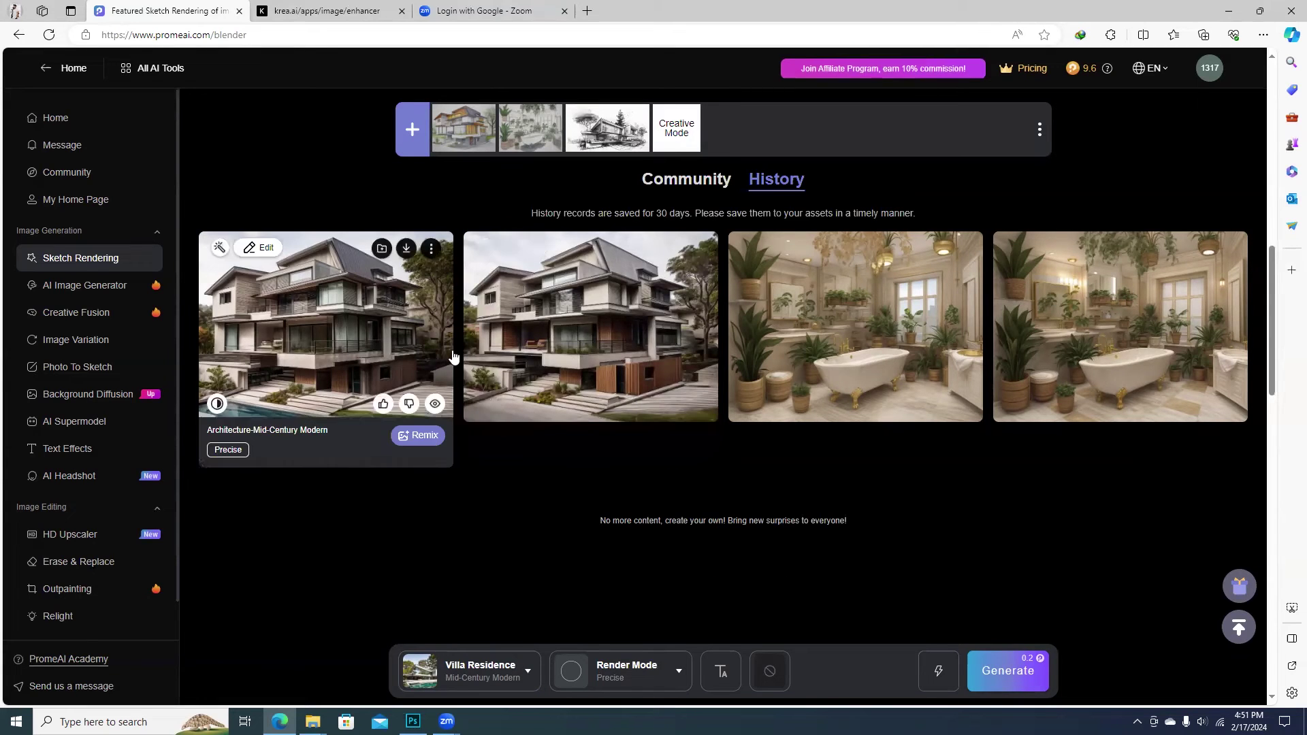
pyautogui.click(609, 340)
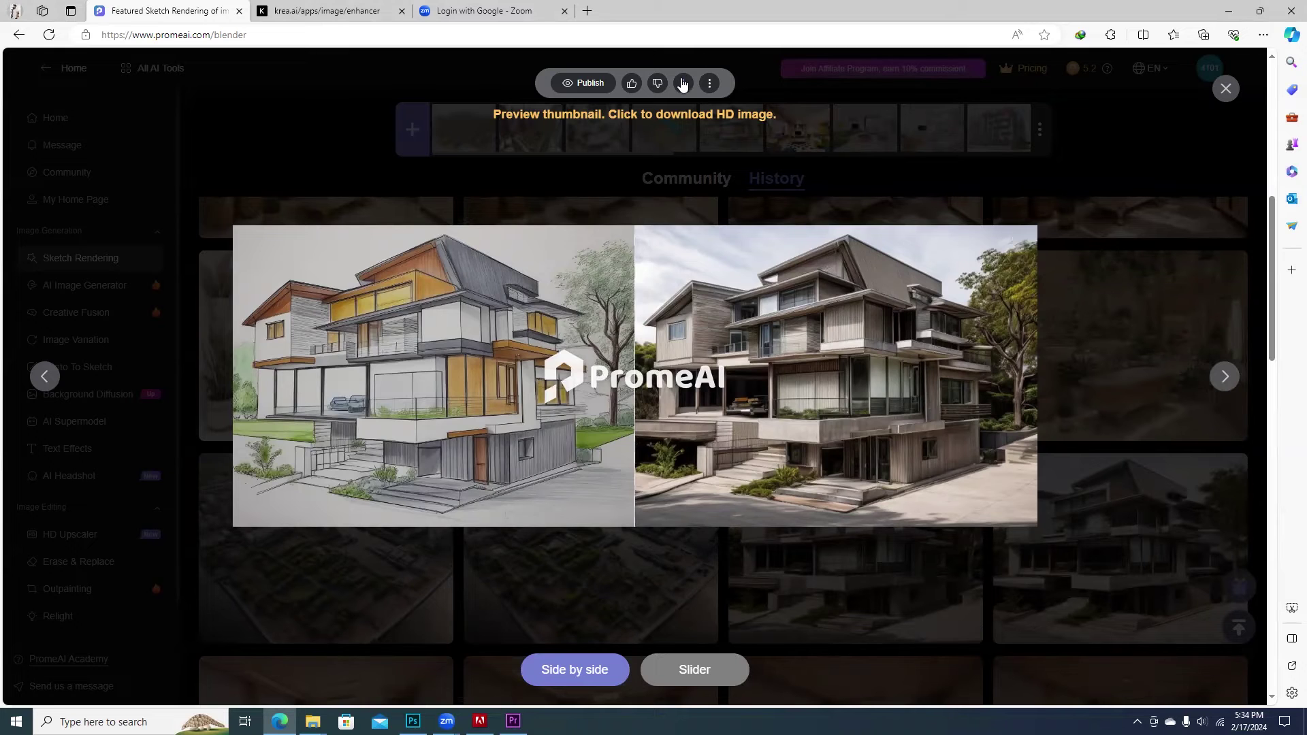
pyautogui.click(683, 83)
pyautogui.click(683, 83)
pyautogui.click(682, 83)
pyautogui.click(657, 119)
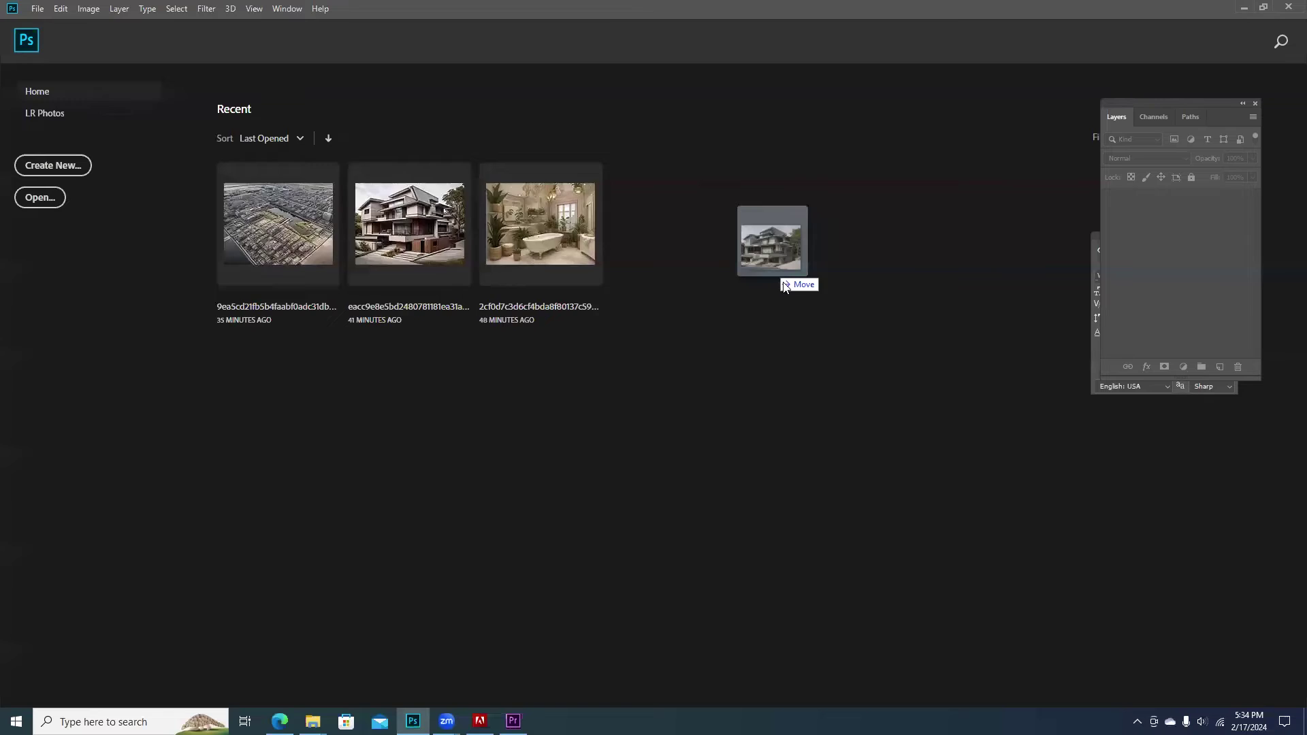
# Open the house render in Photoshop, enlarge it to 1500 x 1124 px, and save it.
pyautogui.moveTo(783, 287); pyautogui.dragTo(790, 293)
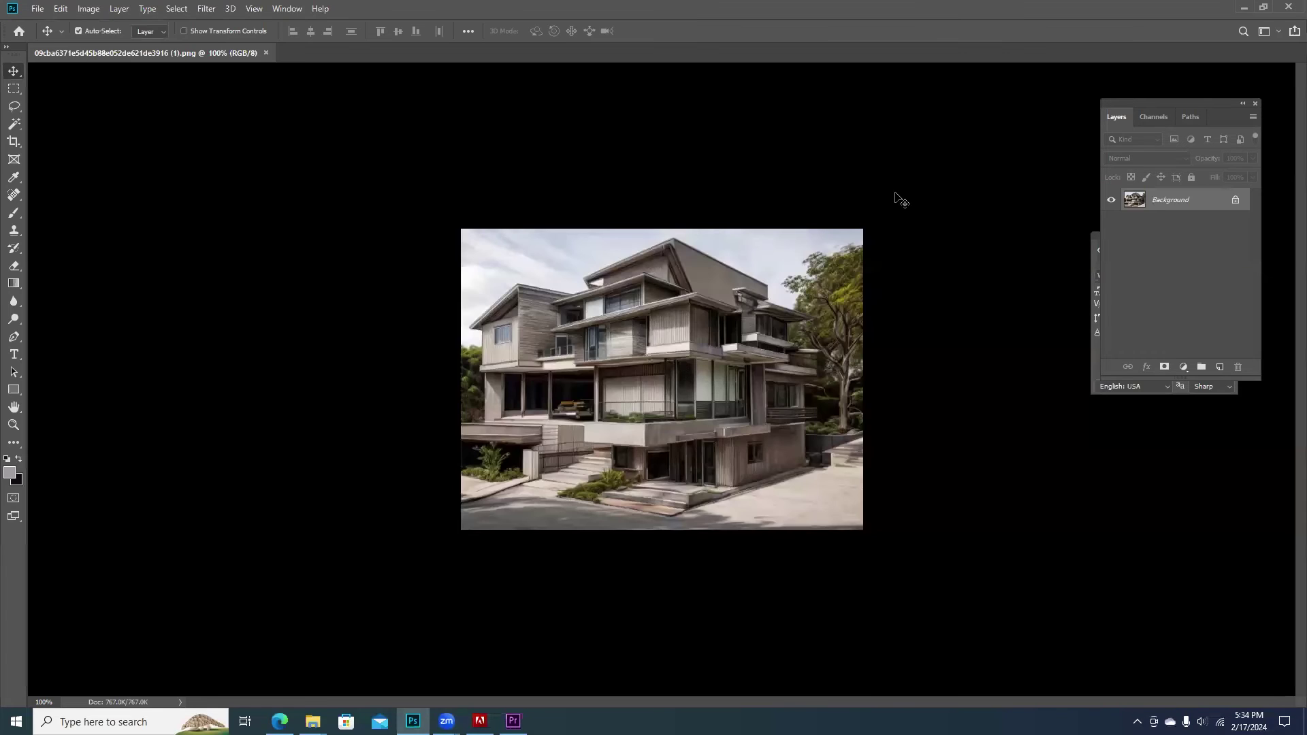
pyautogui.click(79, 11)
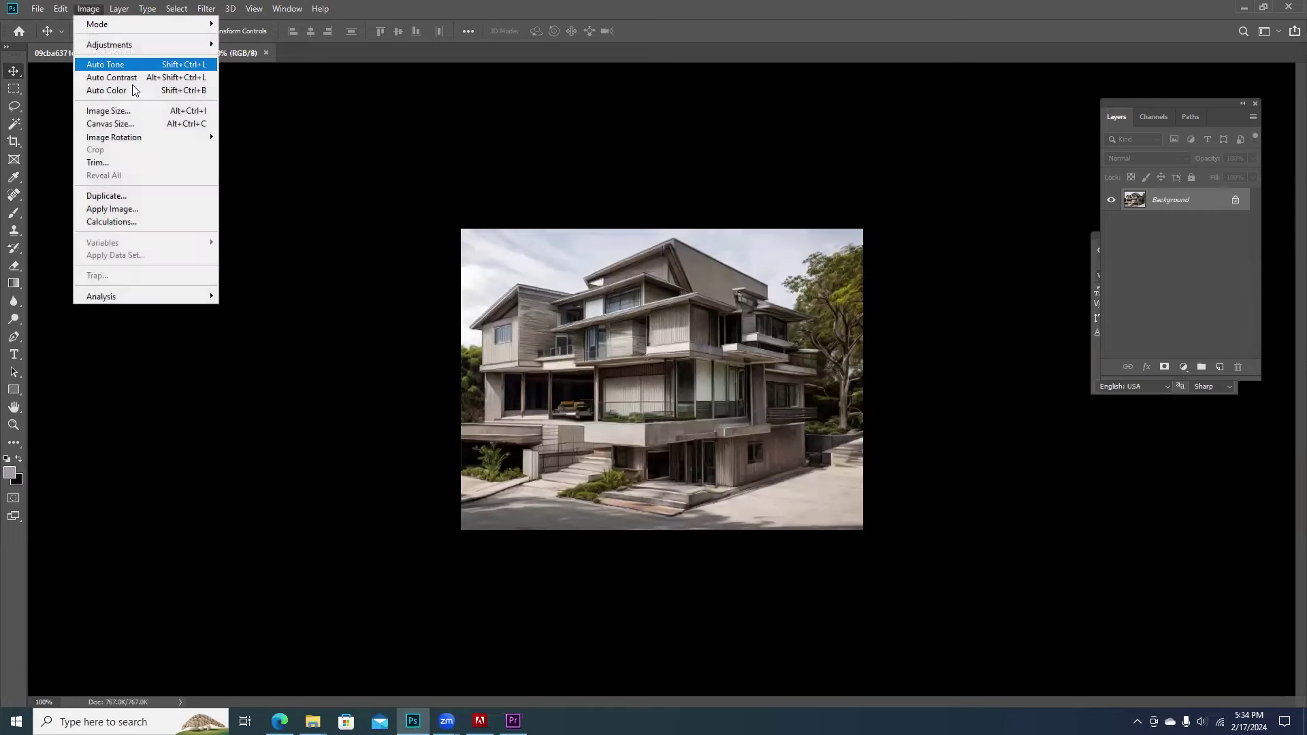
pyautogui.click(137, 125)
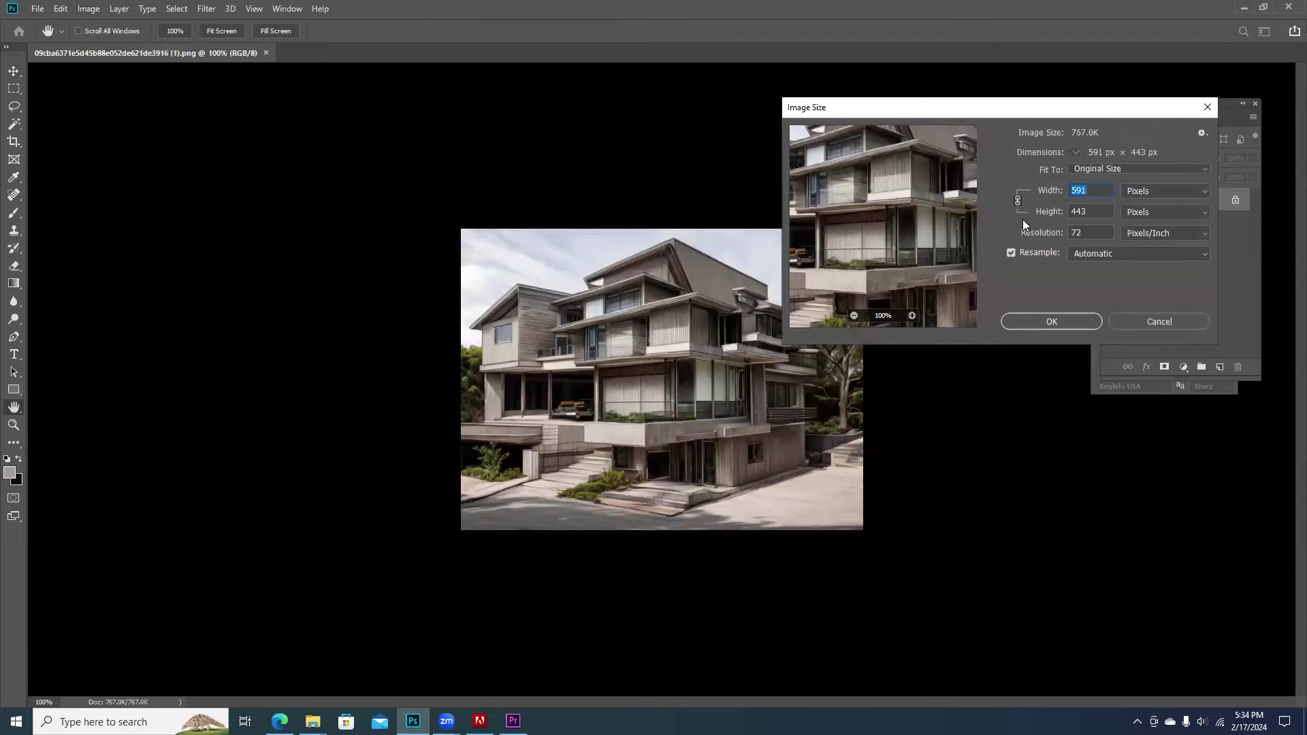
pyautogui.write('1500')
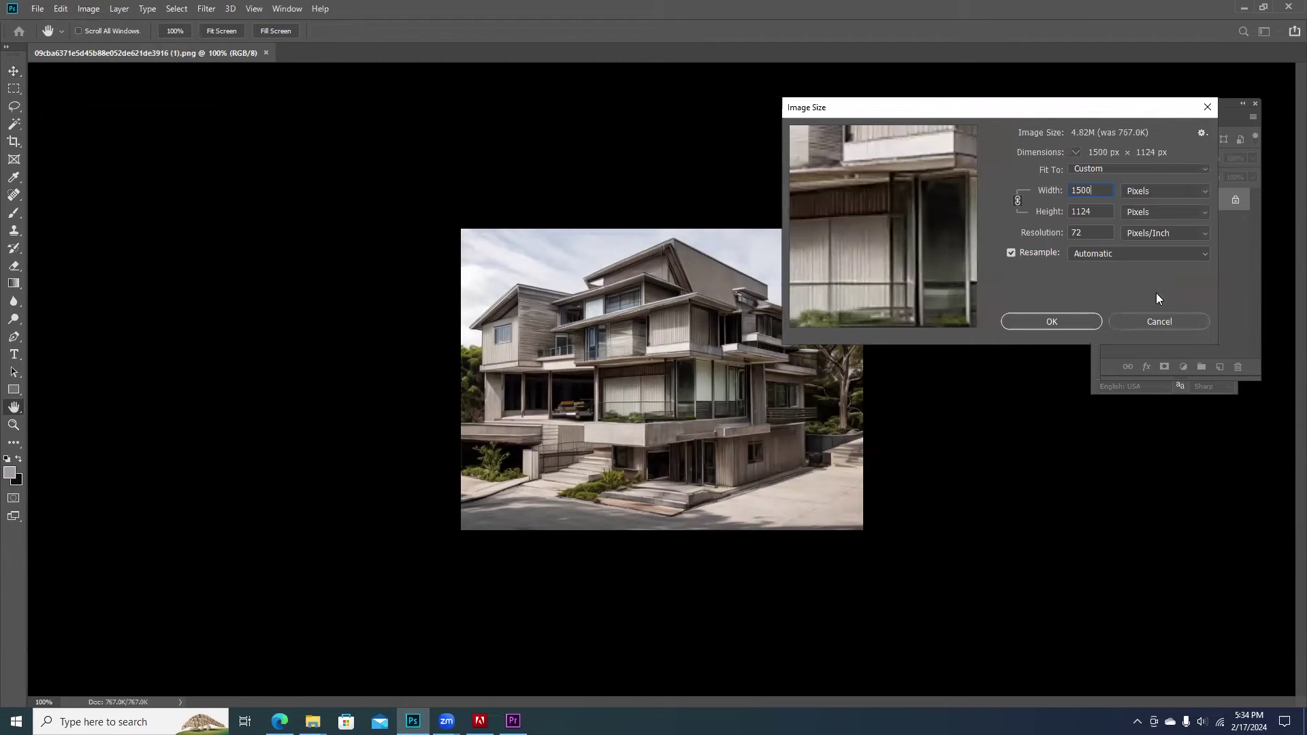
pyautogui.click(1085, 323)
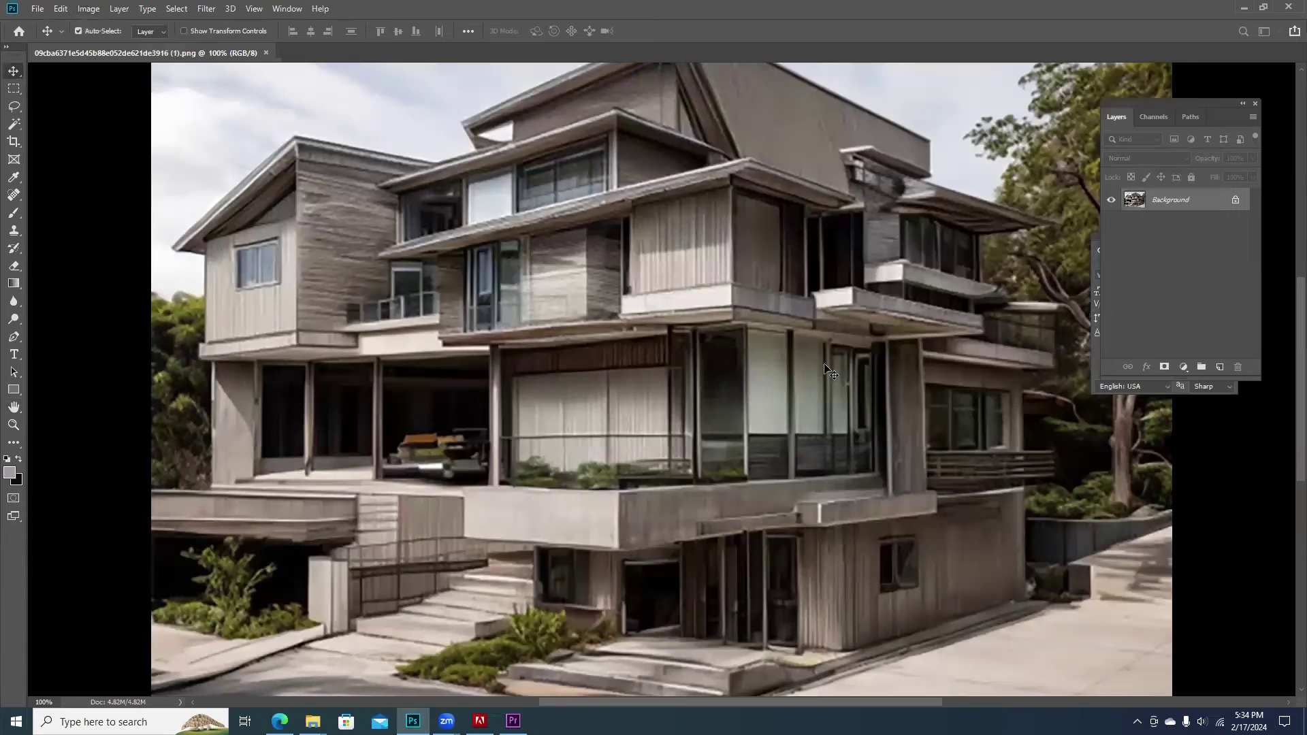
pyautogui.hotkey('ctrl', '-')
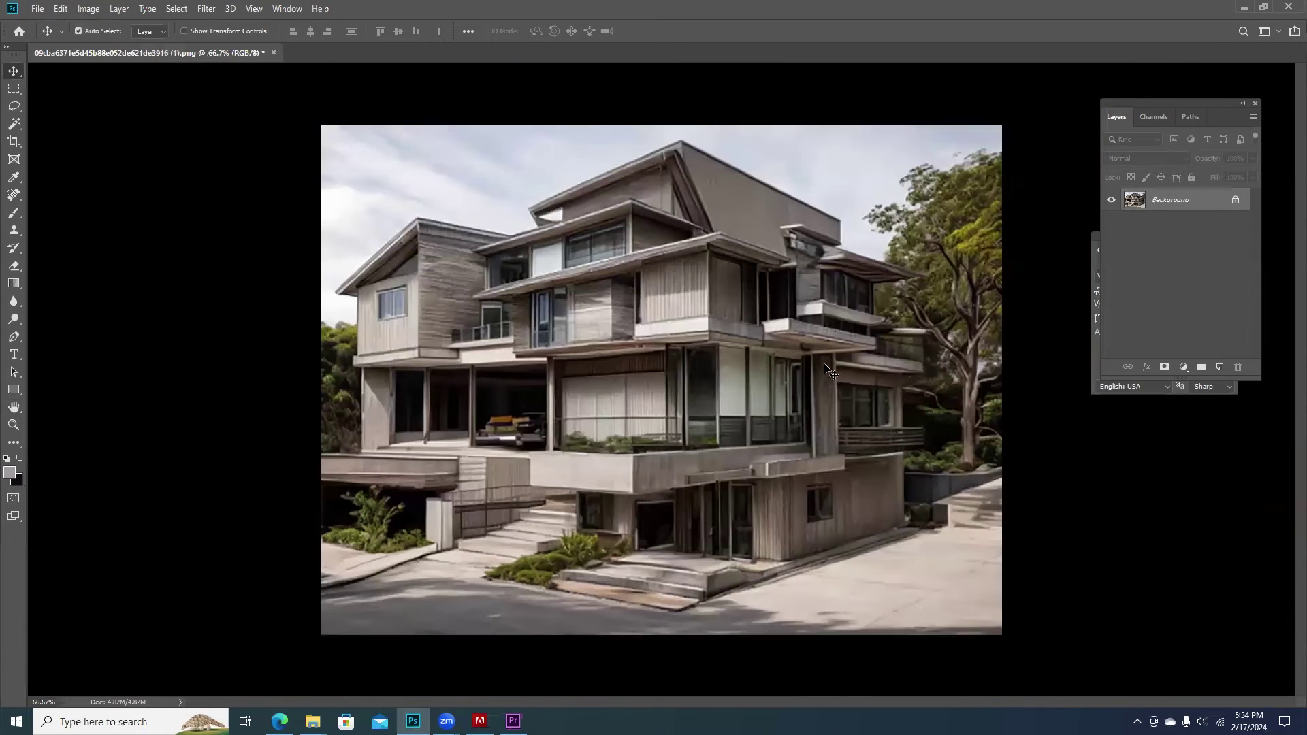
pyautogui.hotkey('ctrl', 's')
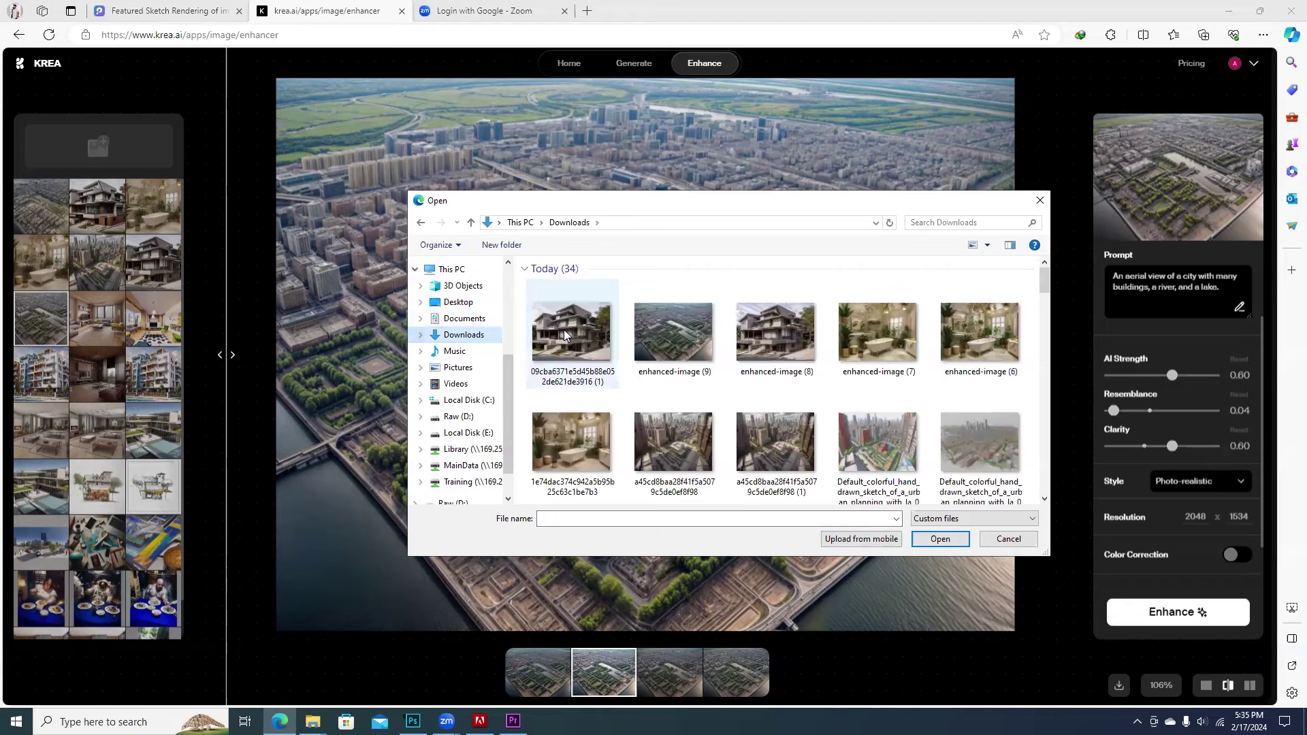
# Upload the 09cba… house render to Krea and enhance it at 2x.
pyautogui.click(564, 331)
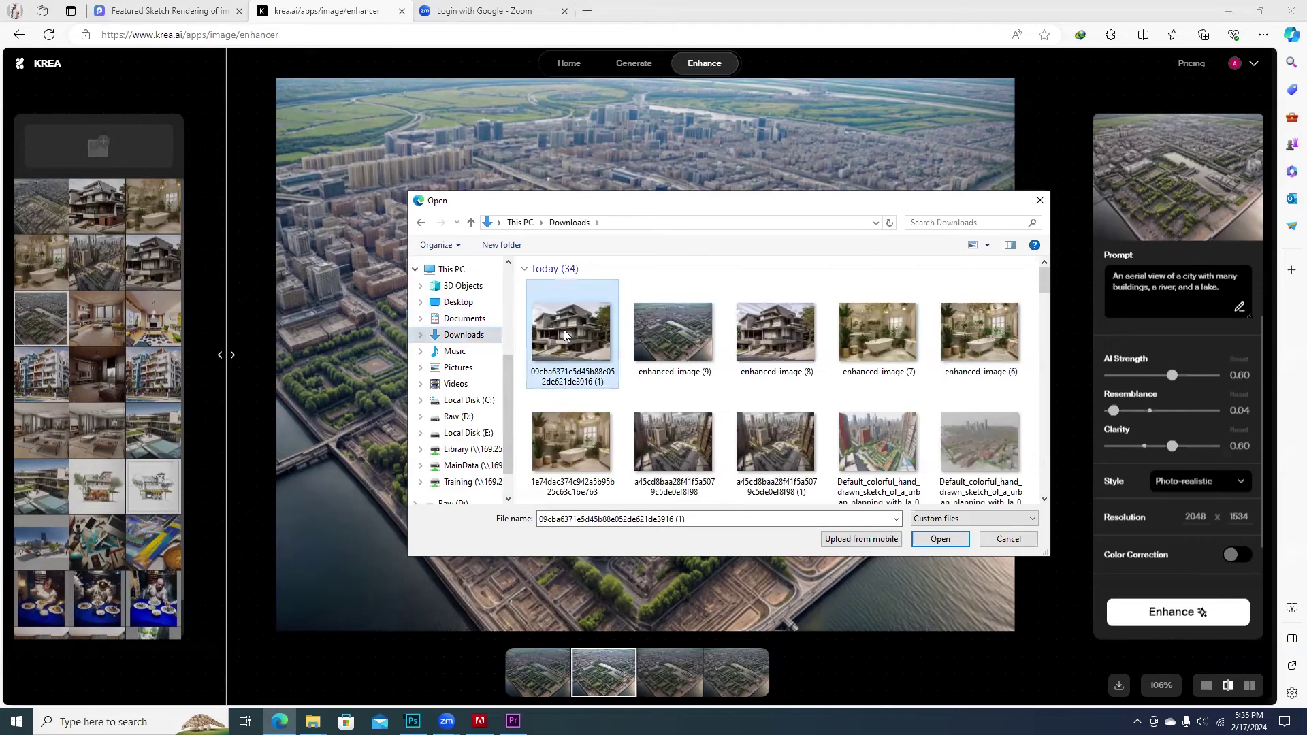
pyautogui.doubleClick(568, 316)
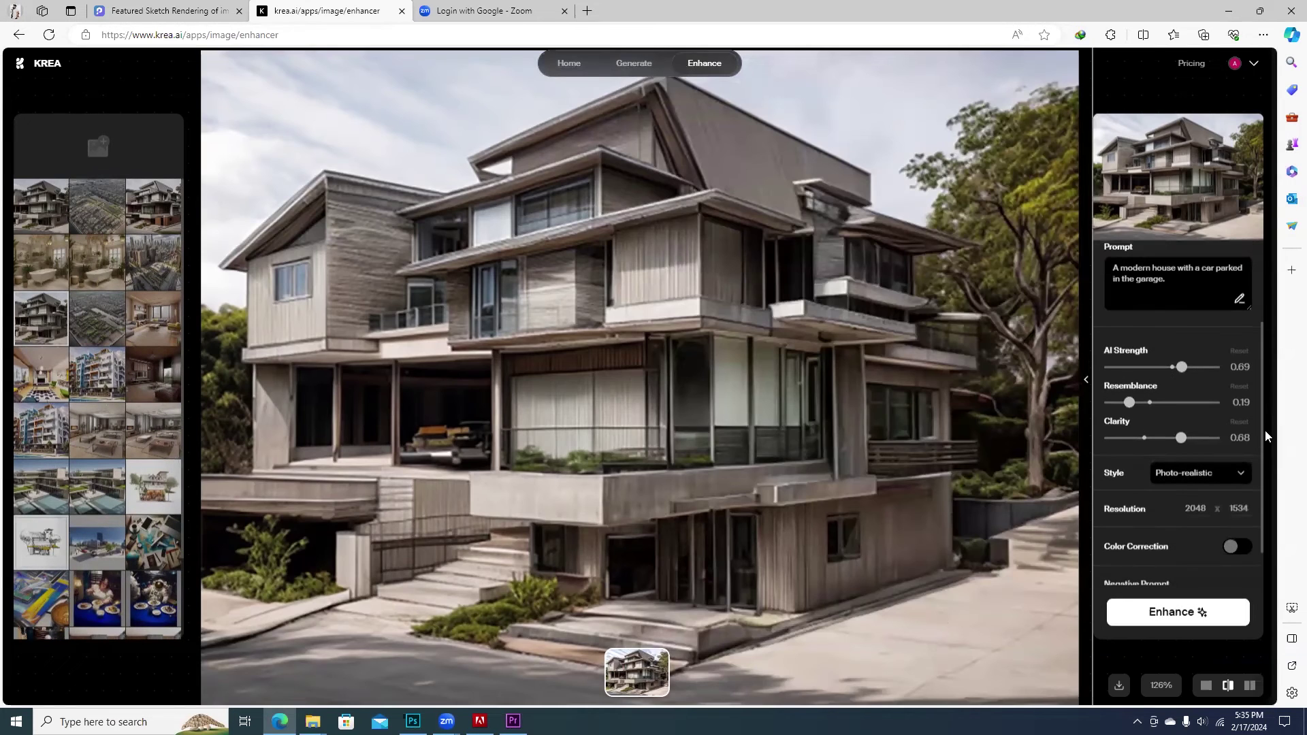
pyautogui.scroll(-1, 1266, 434)
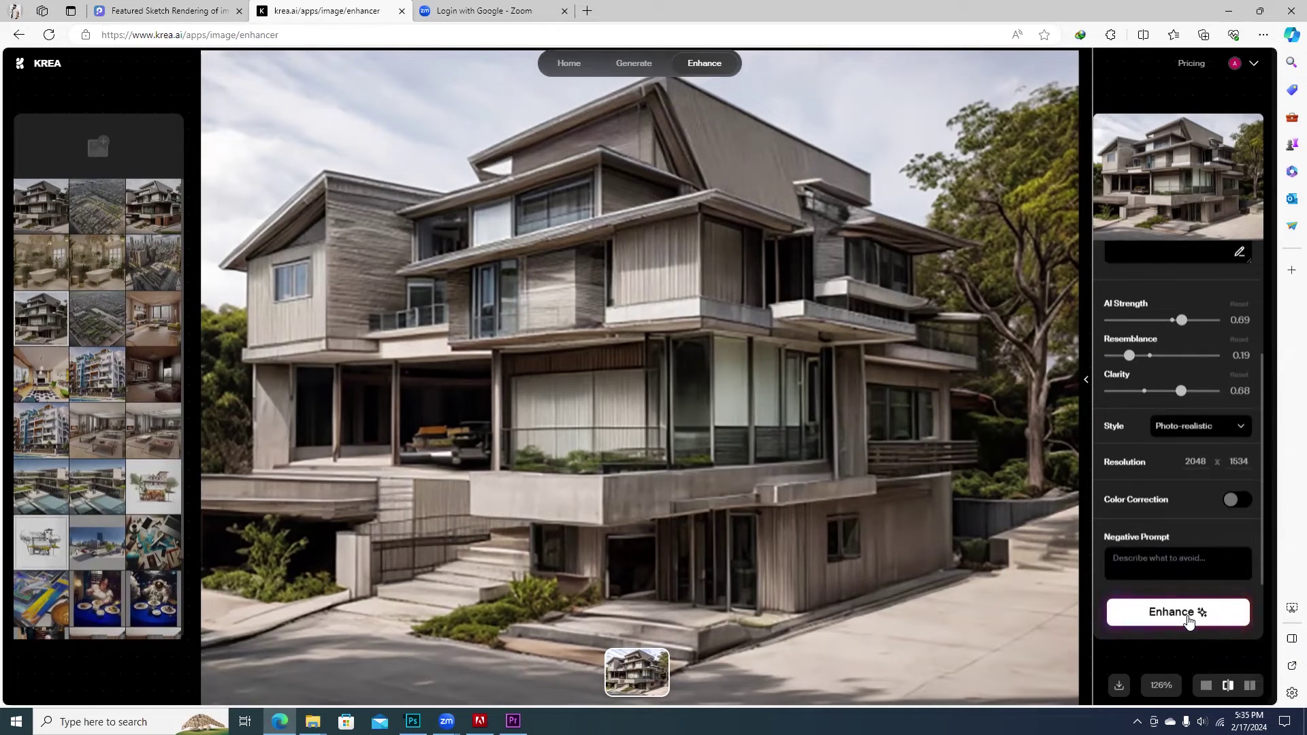
pyautogui.click(1188, 621)
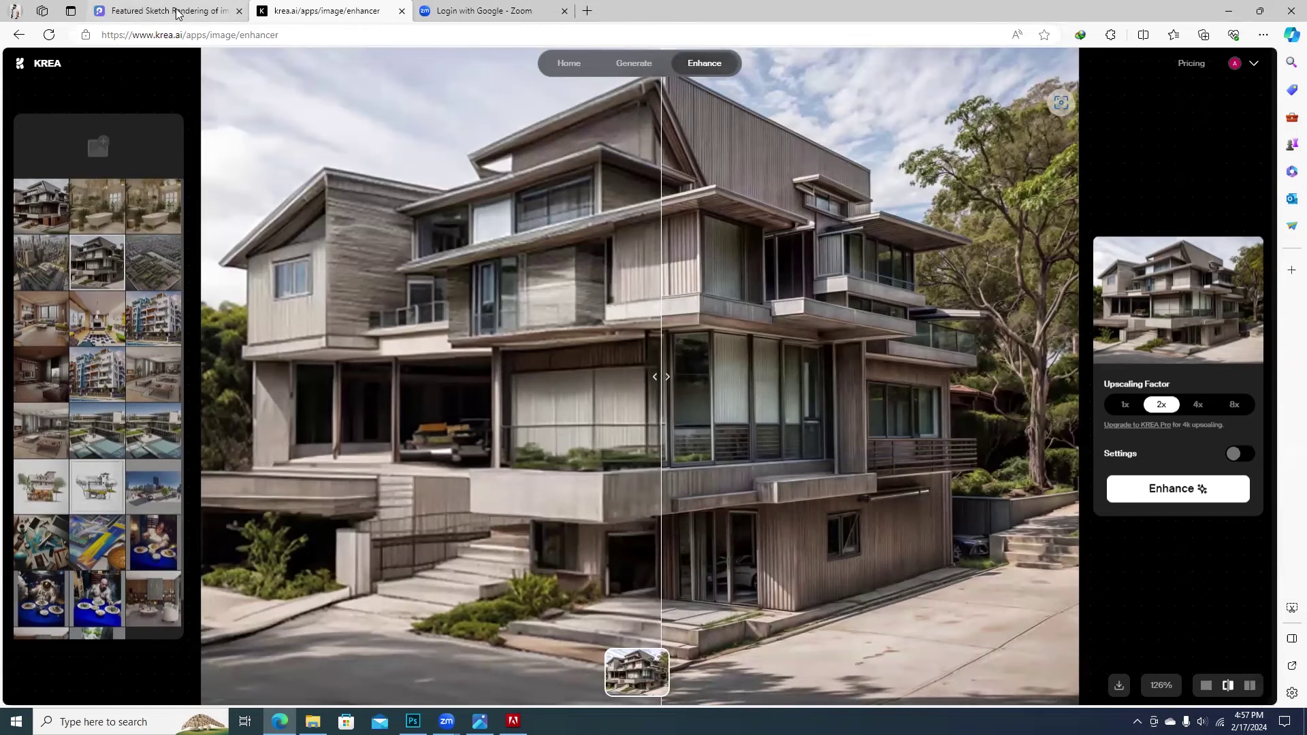
pyautogui.click(184, 11)
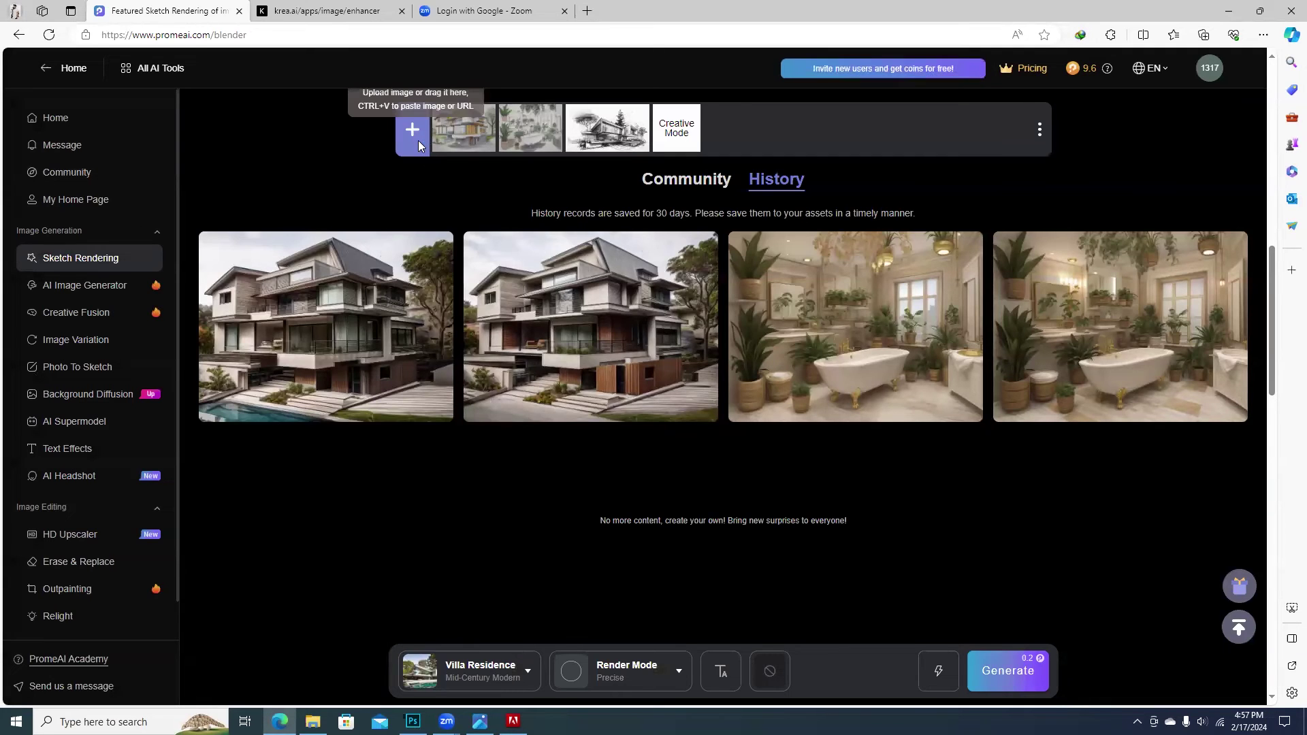
# Upload the colourful urban-planning sketch to PromeAI.
pyautogui.click(412, 130)
pyautogui.click(711, 320)
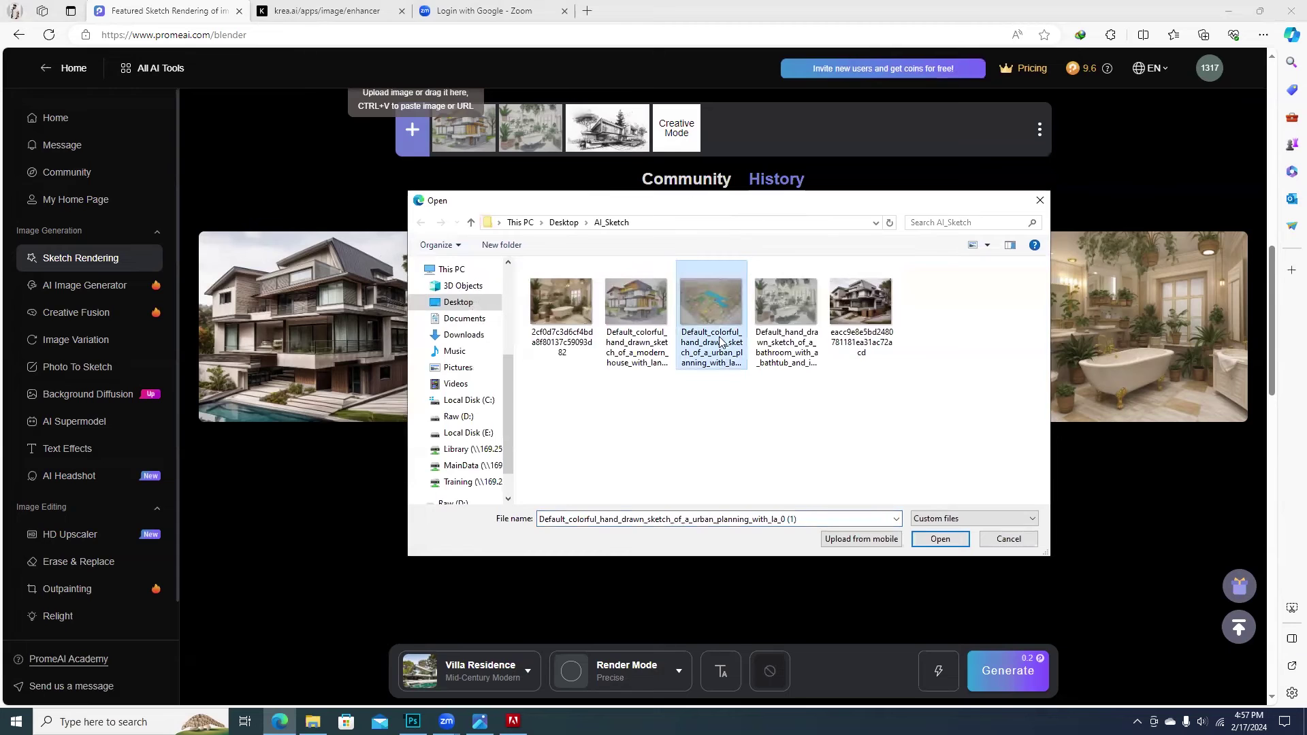
pyautogui.doubleClick(714, 316)
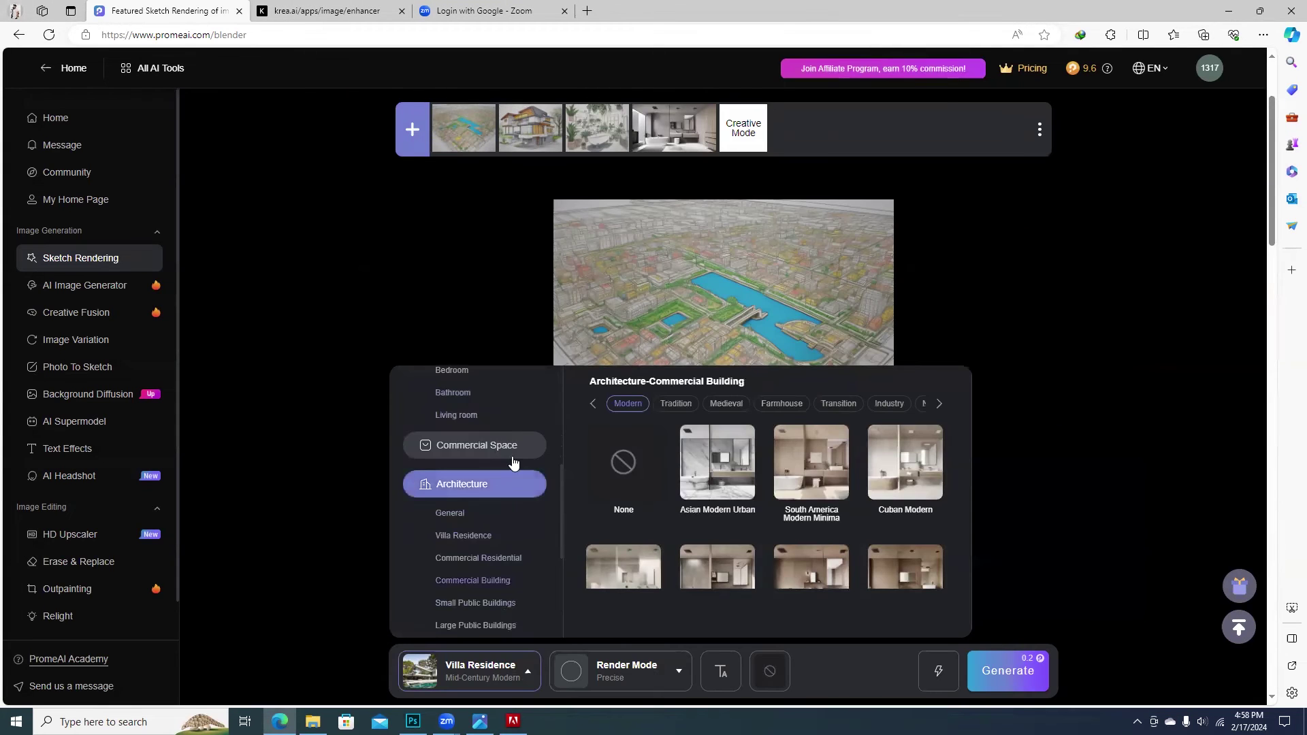
# Set the style to Architecture > Urban Planning > Urban Design and generate the aerial render.
pyautogui.scroll(-2, 494, 433)
pyautogui.click(464, 423)
pyautogui.click(486, 521)
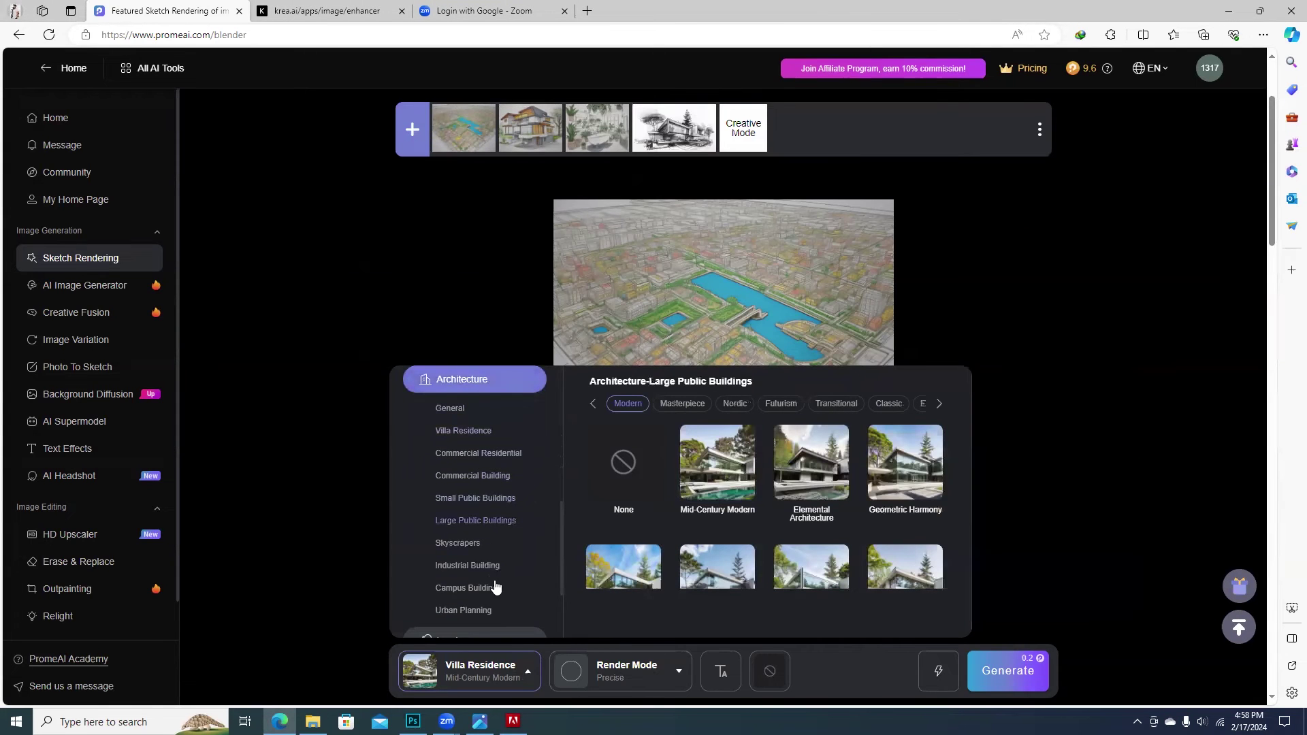
pyautogui.scroll(-1, 486, 531)
pyautogui.click(463, 528)
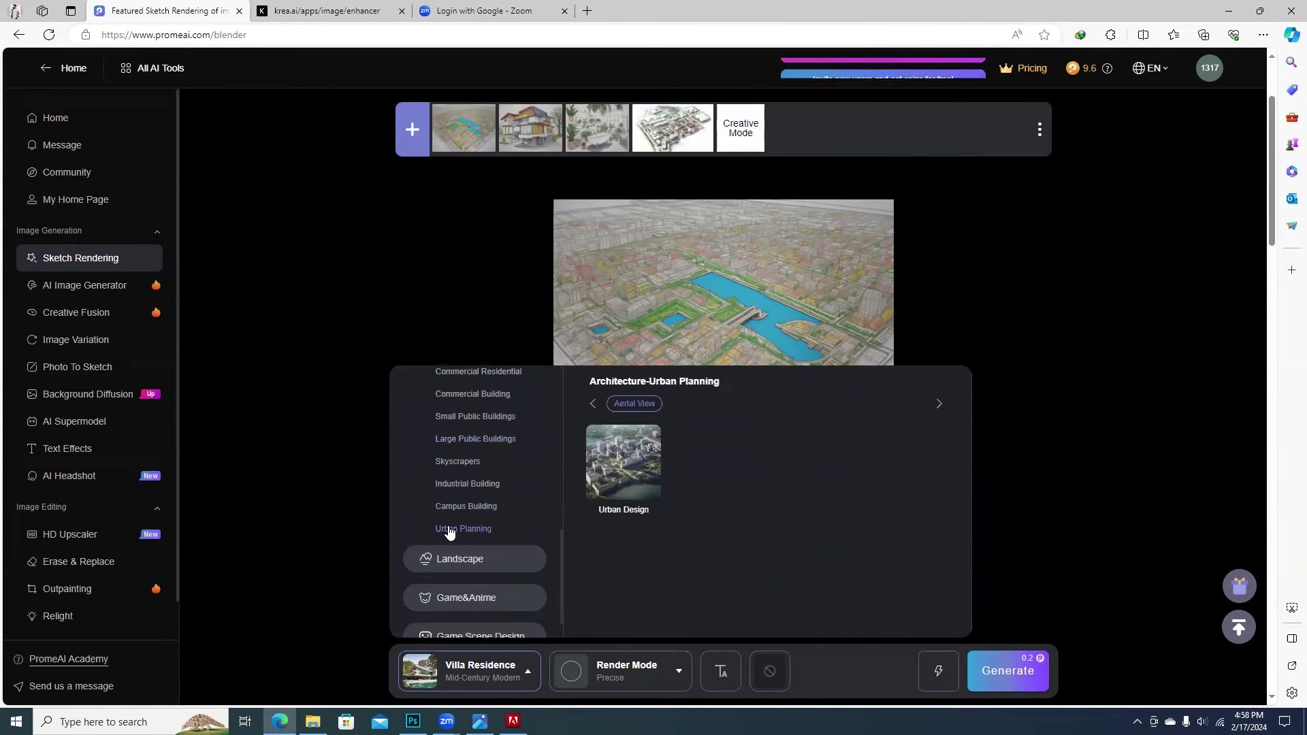
pyautogui.click(623, 462)
pyautogui.click(1016, 701)
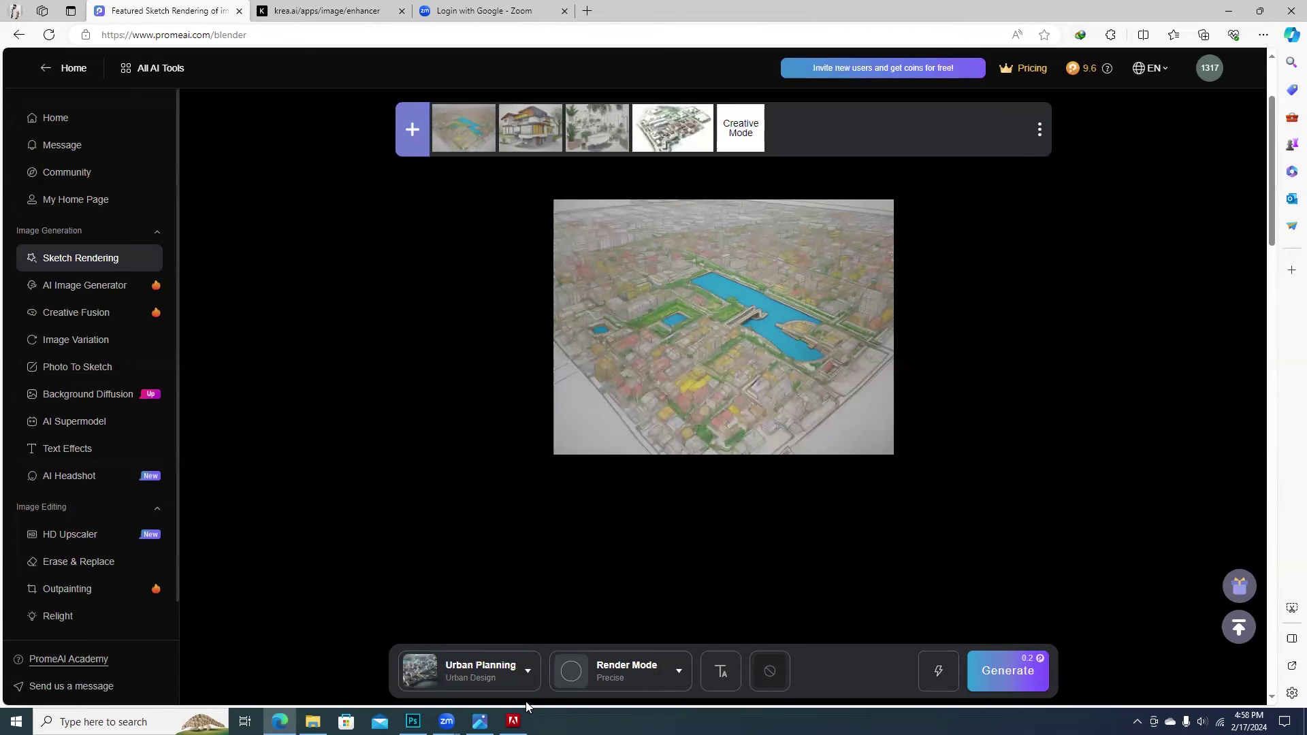
pyautogui.click(1001, 677)
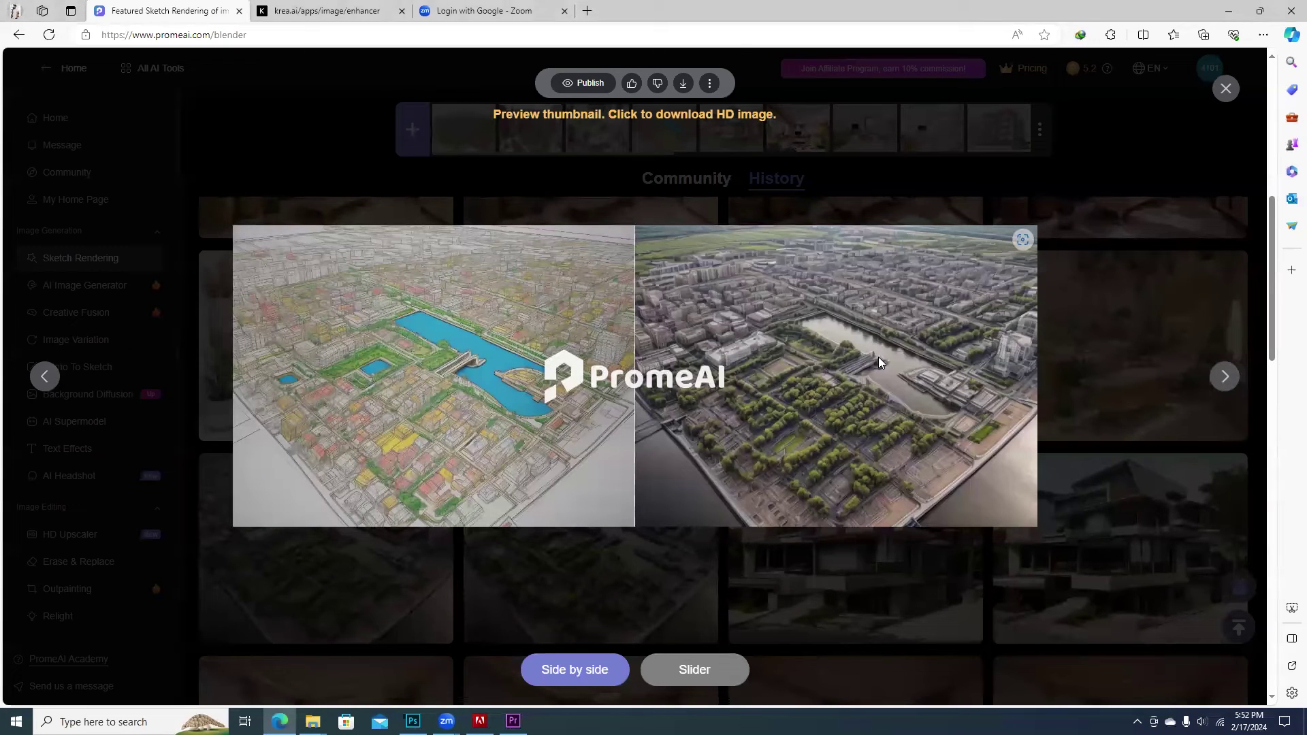
# Download the city render preview and enlarge it to 1500 px wide in Photoshop.
pyautogui.moveTo(683, 83)
pyautogui.click(714, 120)
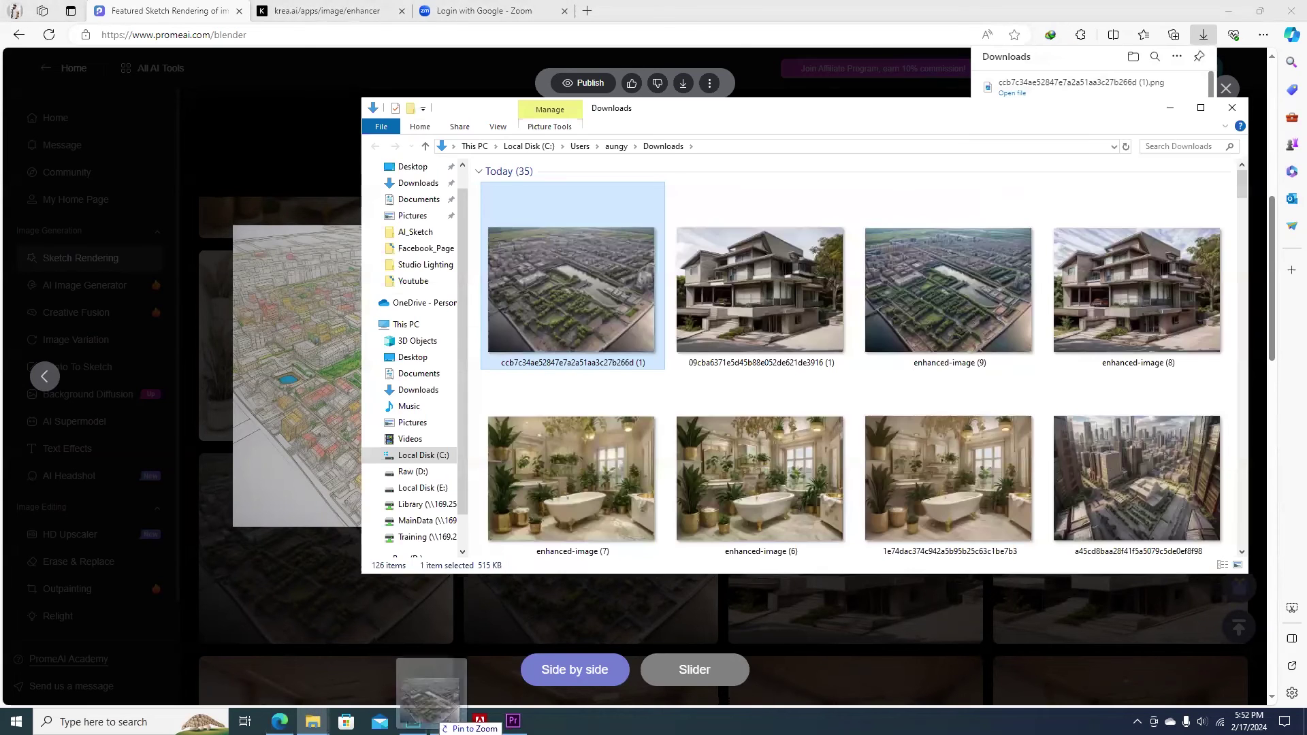
pyautogui.click(413, 721)
pyautogui.click(89, 8)
pyautogui.click(134, 112)
pyautogui.write('1500')
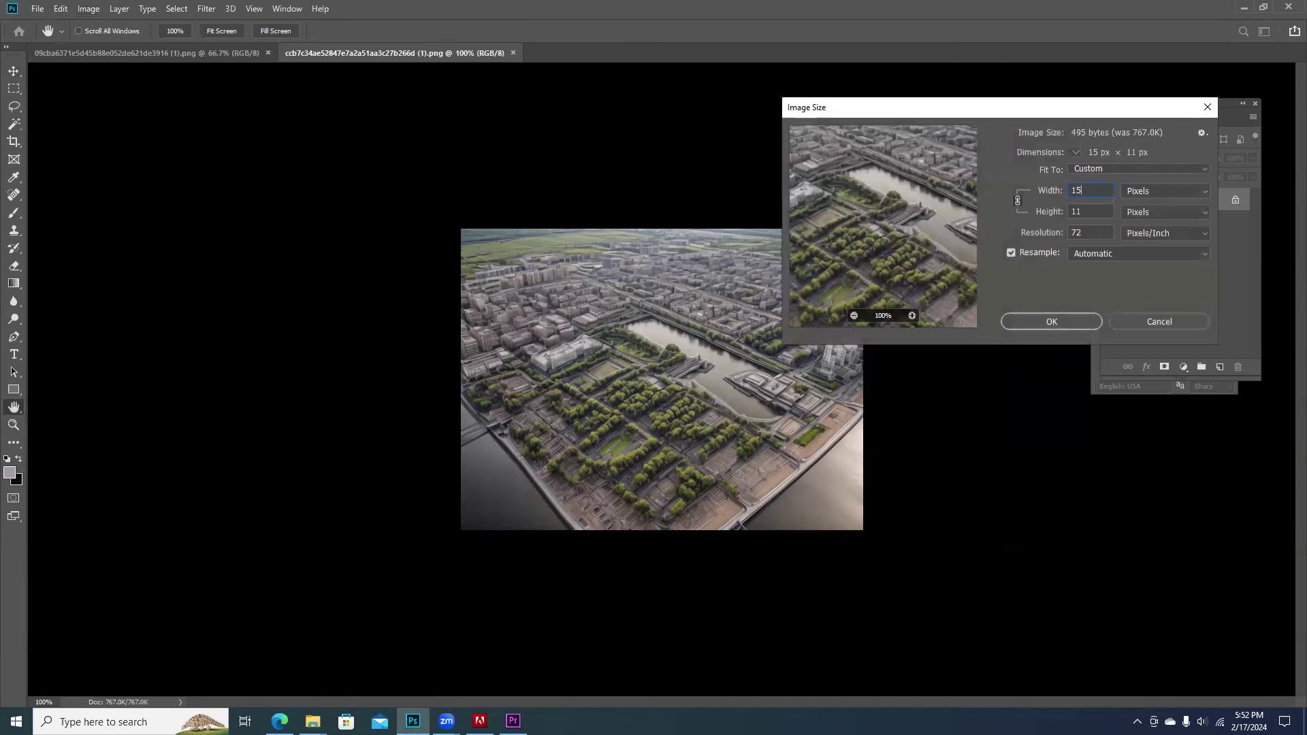
pyautogui.press('Return')
pyautogui.press('v')
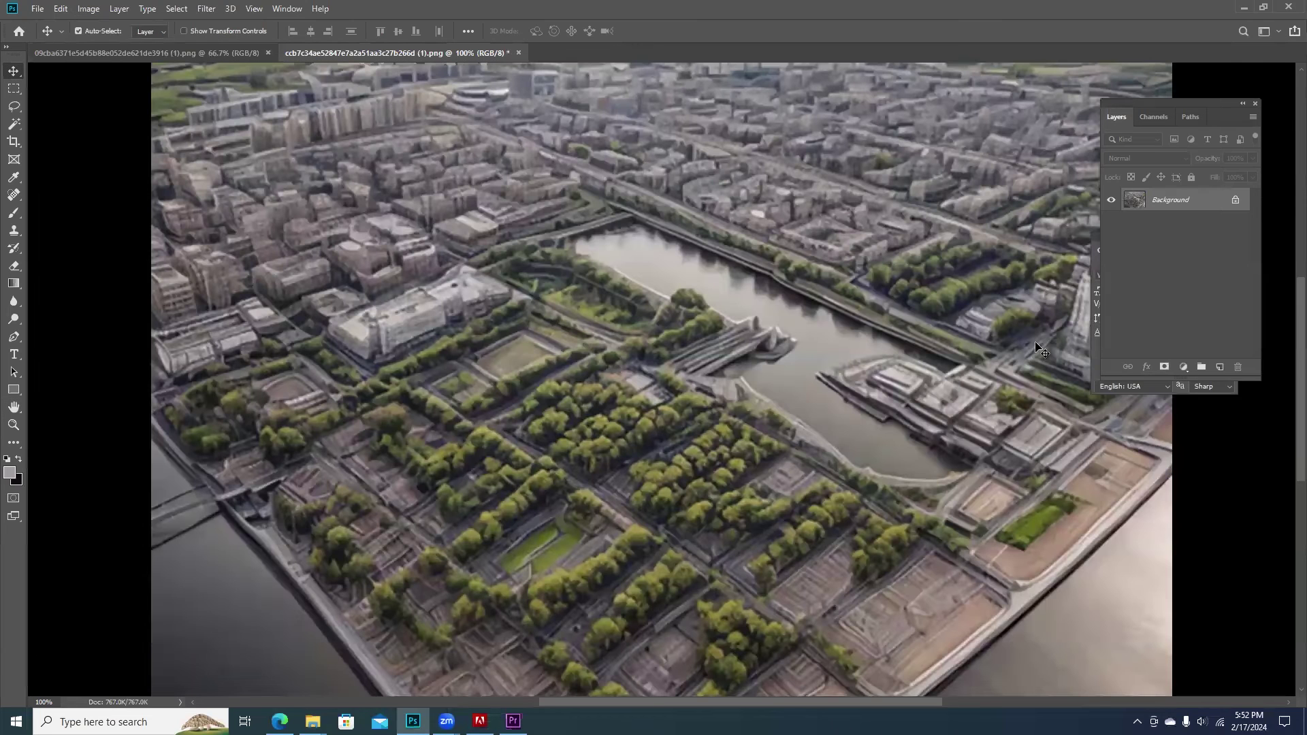
# Save the resized city image and upload it to Krea's enhancer.
pyautogui.click(37, 9)
pyautogui.click(89, 147)
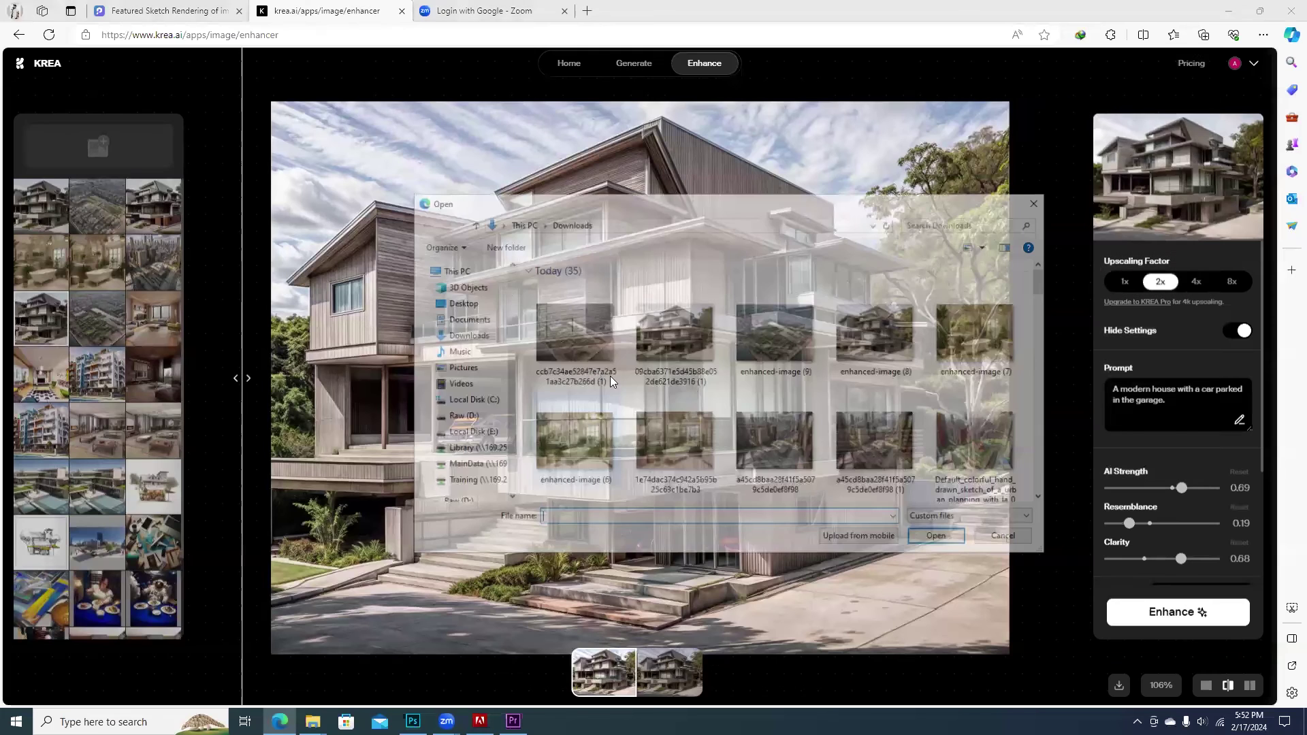
pyautogui.doubleClick(591, 355)
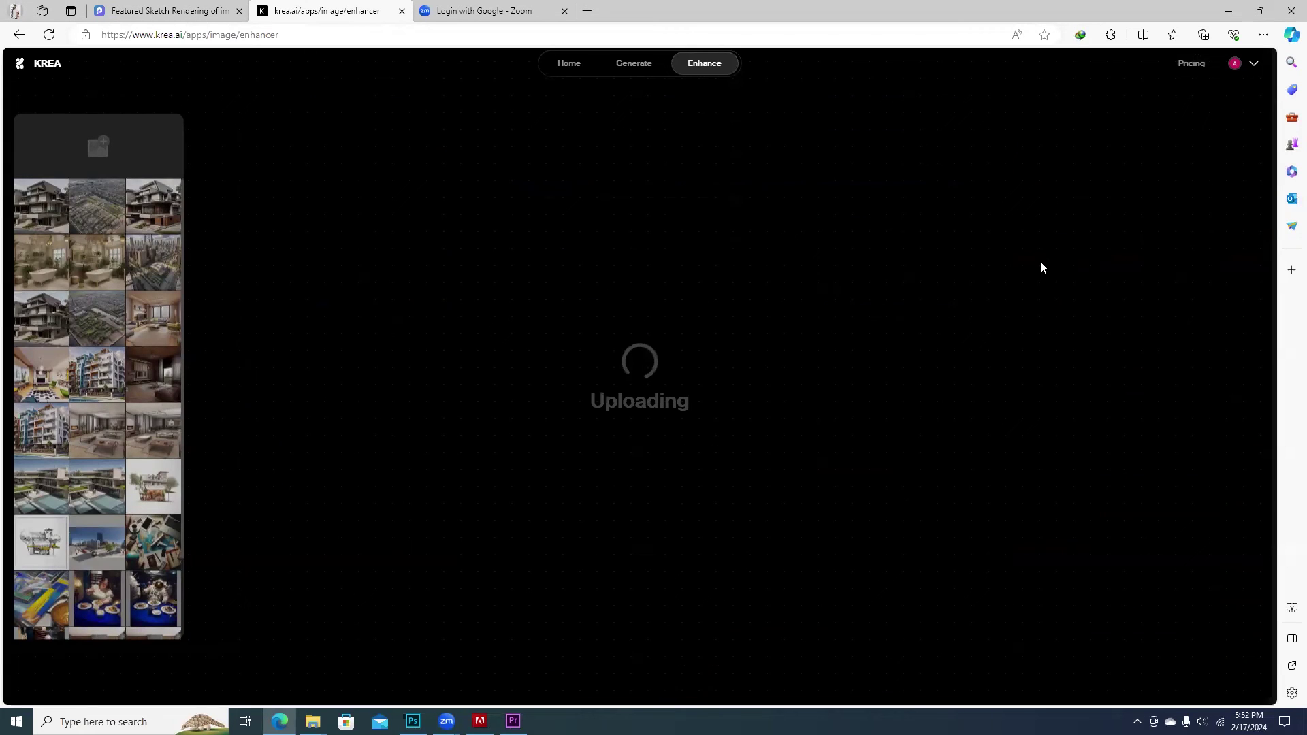
# Start Krea's enhancement of the aerial city render.
pyautogui.scroll(-2, 1266, 431)
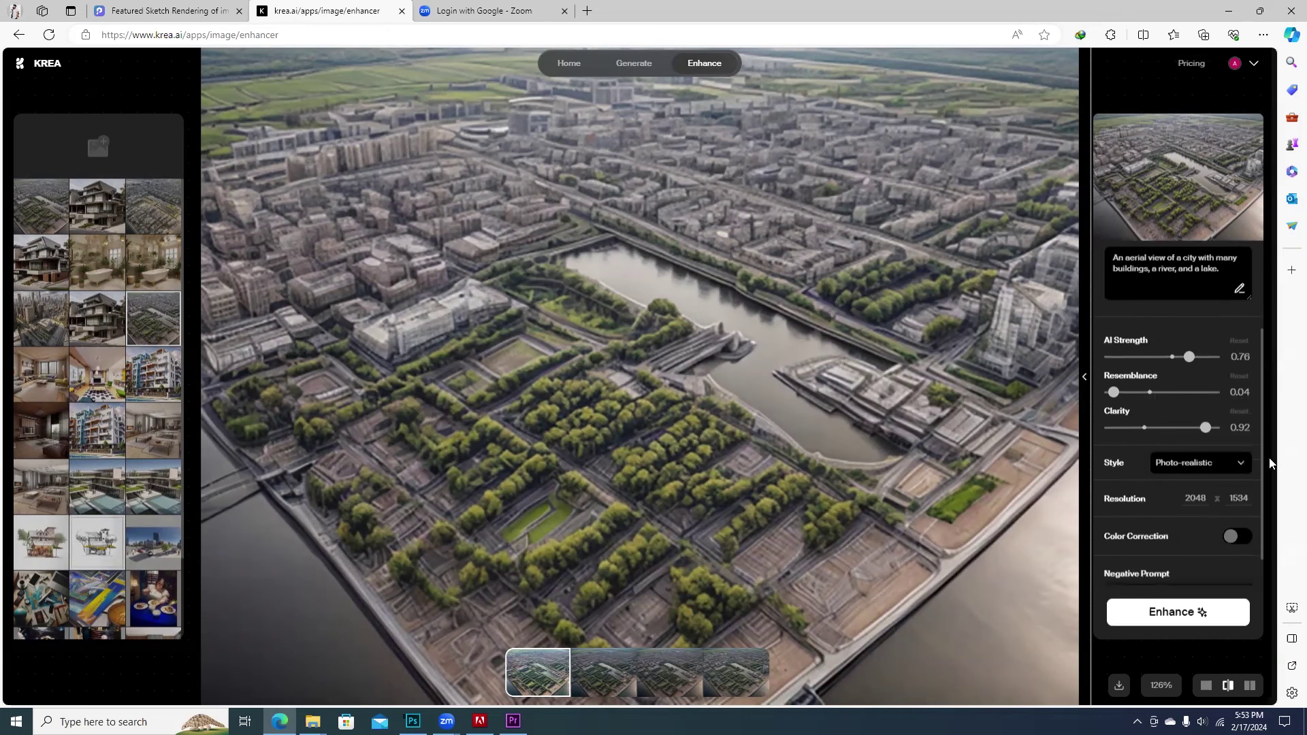
pyautogui.scroll(1, 1270, 459)
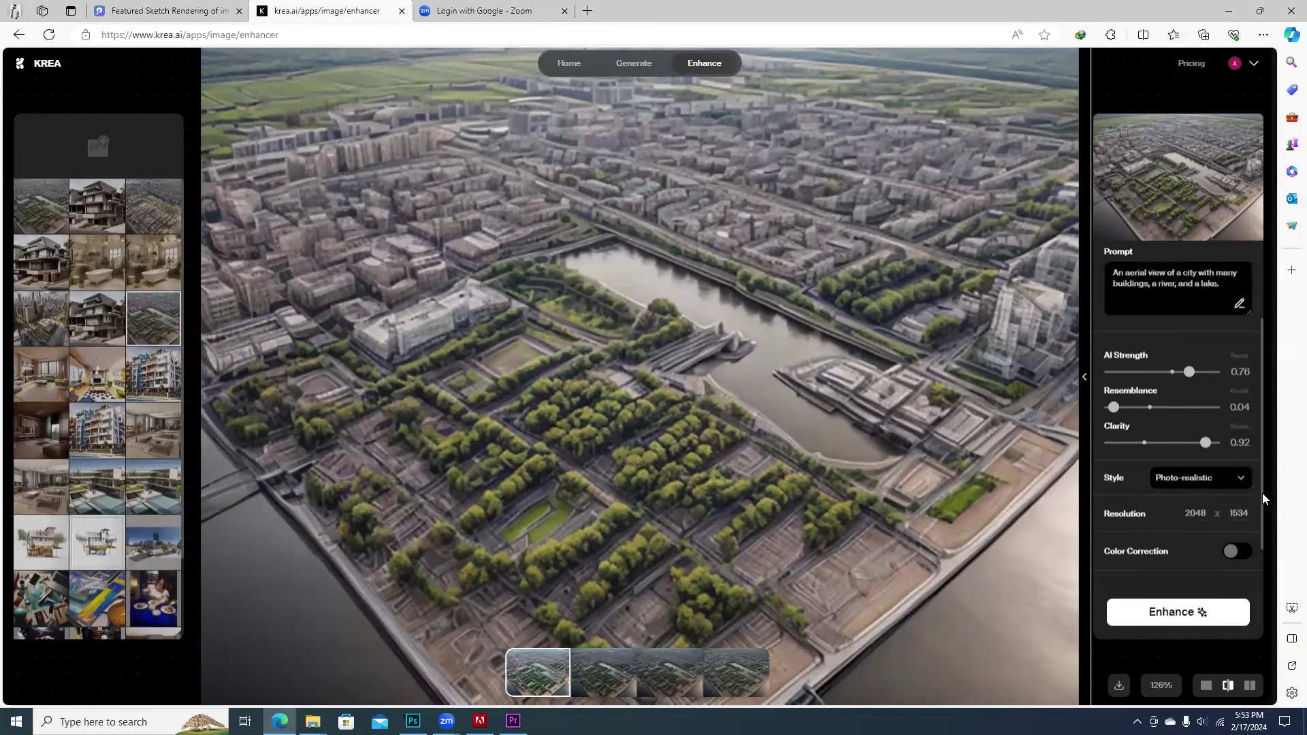
pyautogui.click(1196, 612)
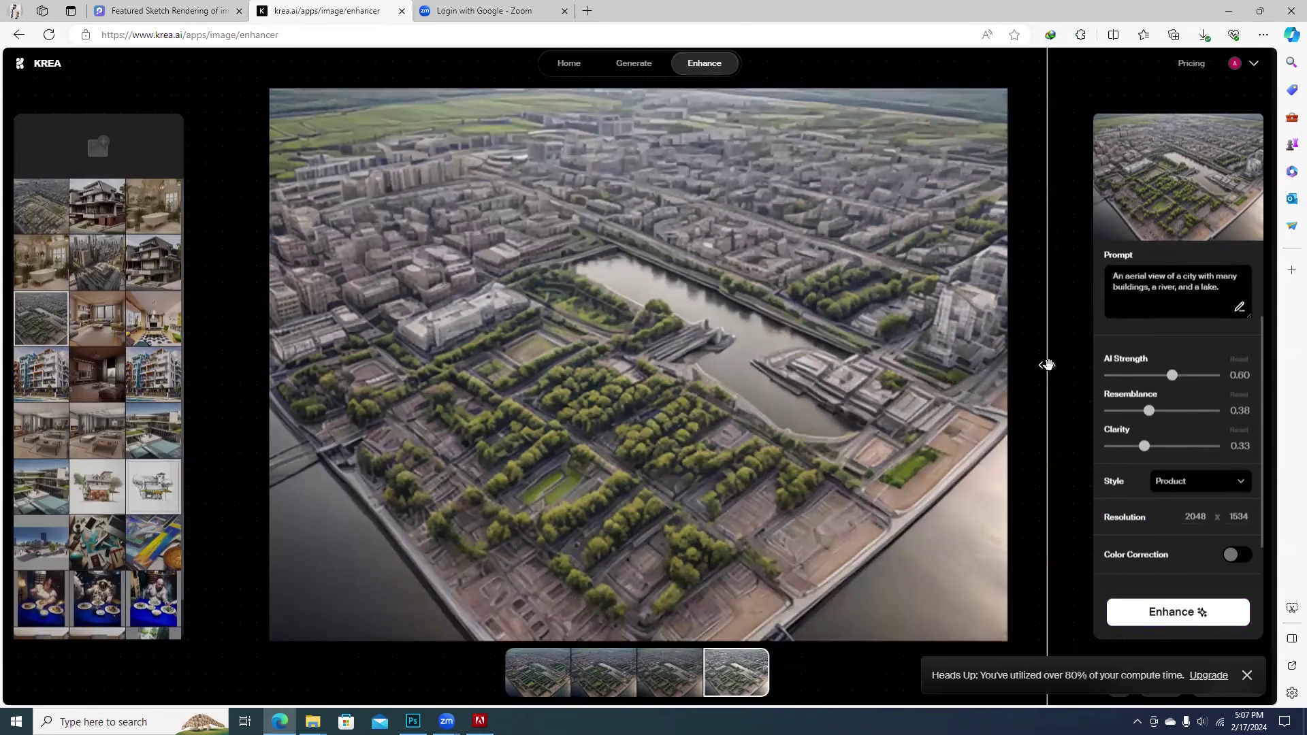
# Compare the 2048 x 1534 enhanced city result against the original using the slider.
pyautogui.moveTo(1044, 365); pyautogui.dragTo(998, 336)
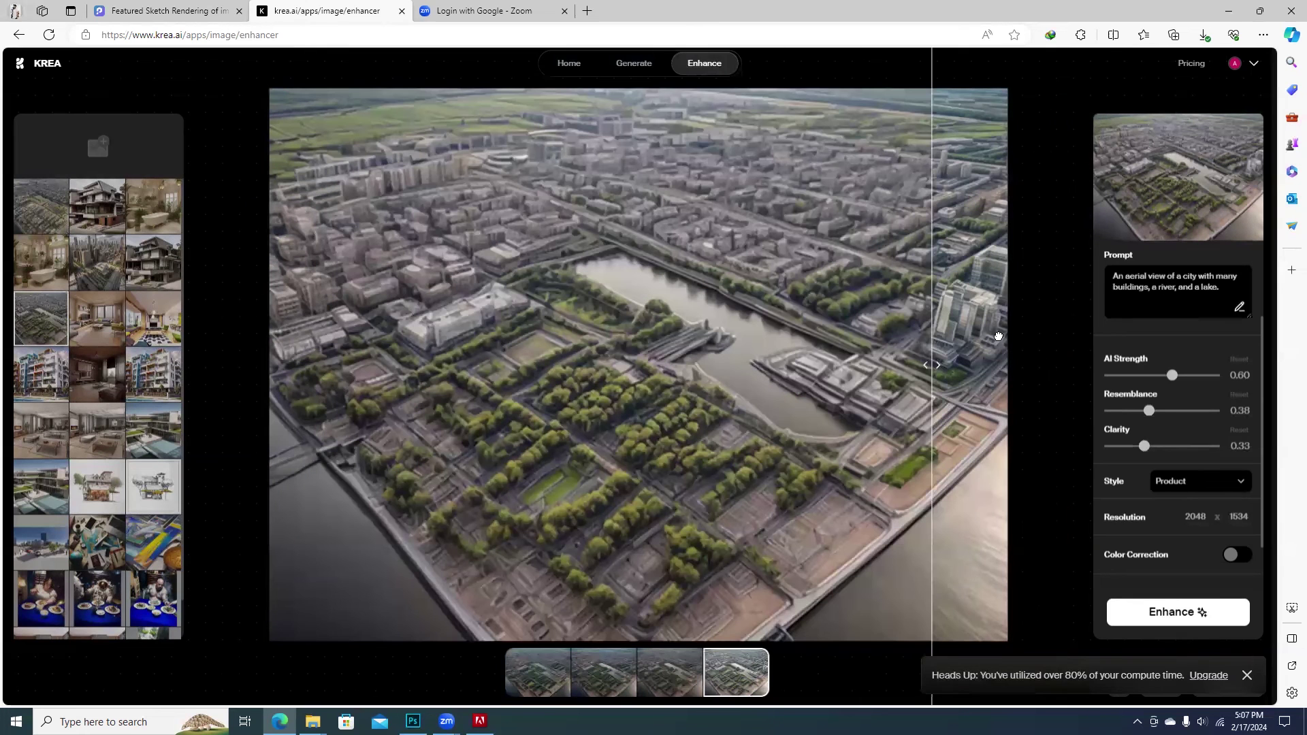
pyautogui.click(604, 672)
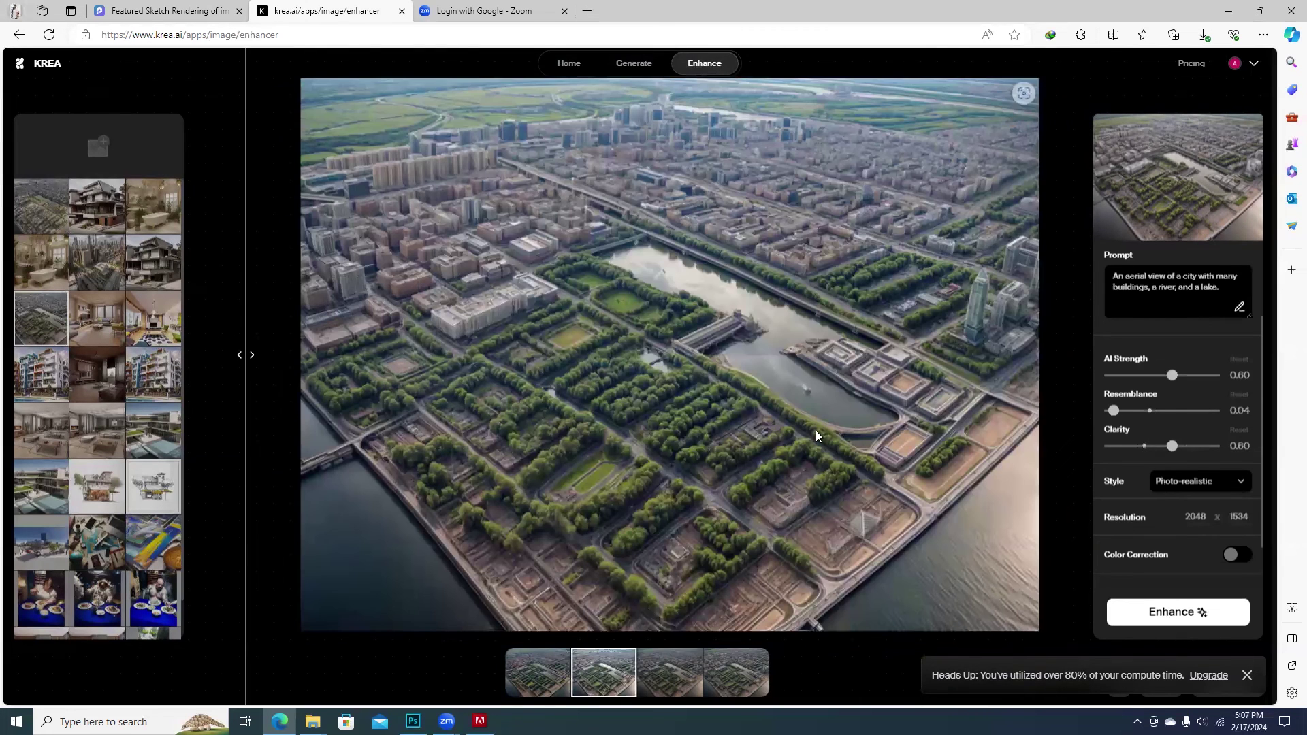
pyautogui.moveTo(225, 350); pyautogui.dragTo(1089, 370)
pyautogui.moveTo(780, 373); pyautogui.dragTo(311, 367)
pyautogui.moveTo(225, 373); pyautogui.dragTo(227, 368)
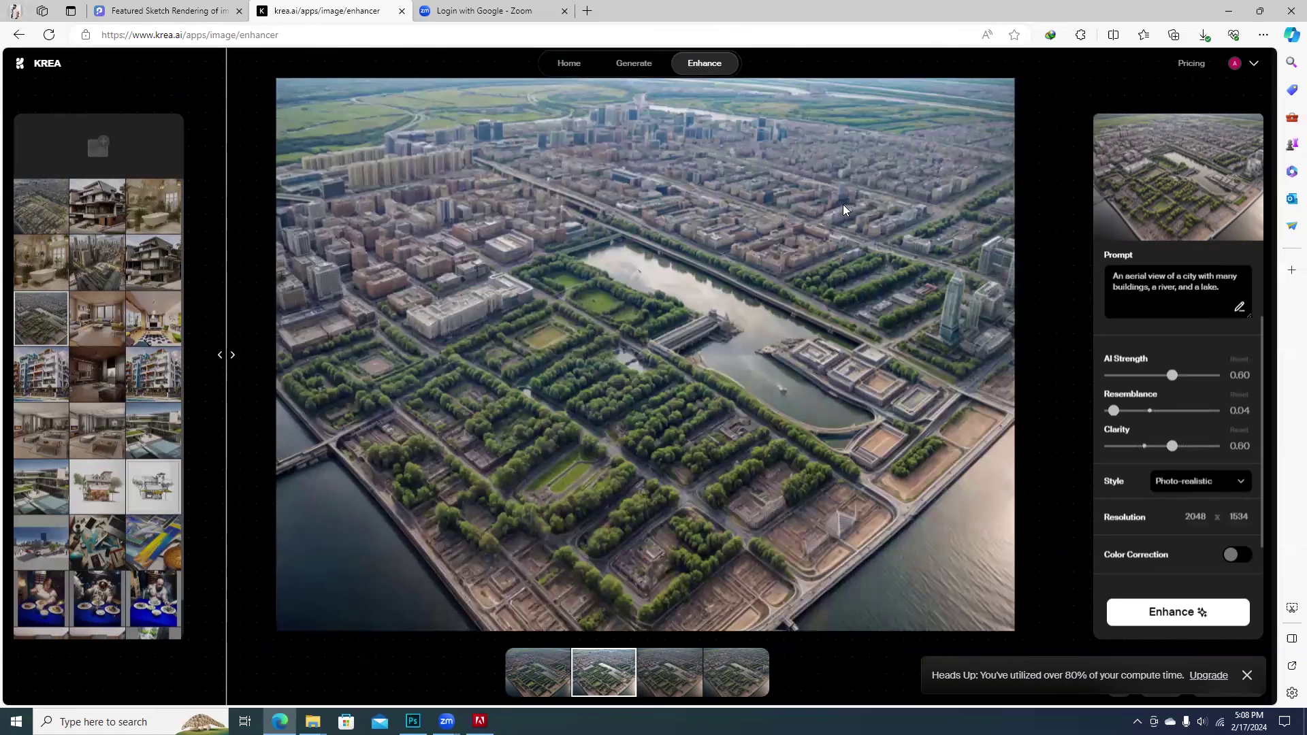